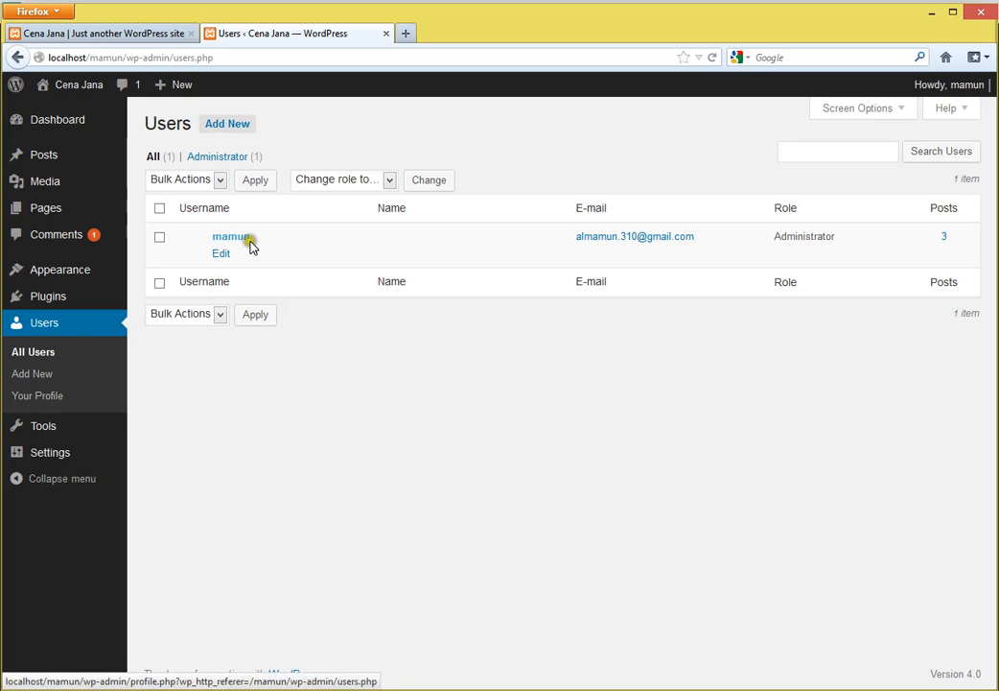
- Highlight and then deselect the account's username and e-mail address text
left_click_drag(252, 236, 218, 240)
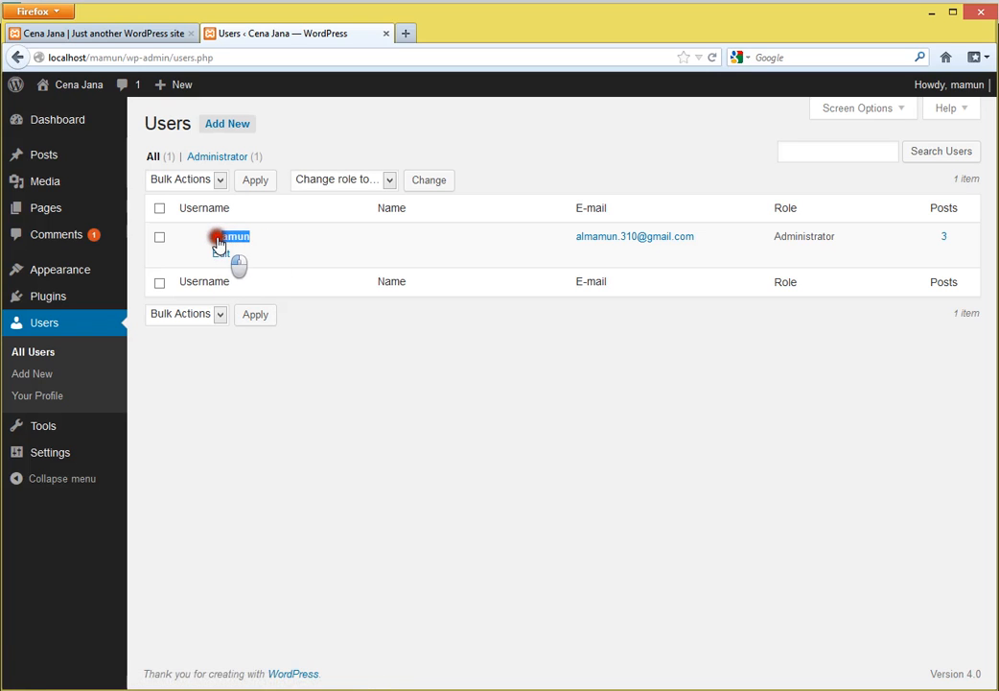
left_click(419, 513)
left_click(416, 515)
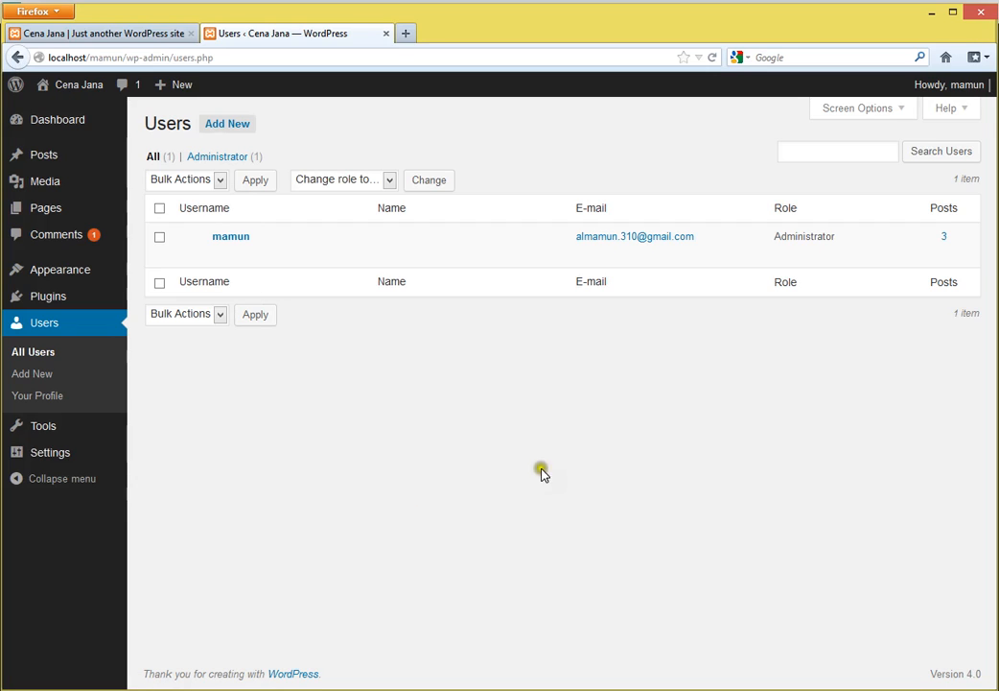
left_click_drag(569, 247, 713, 249)
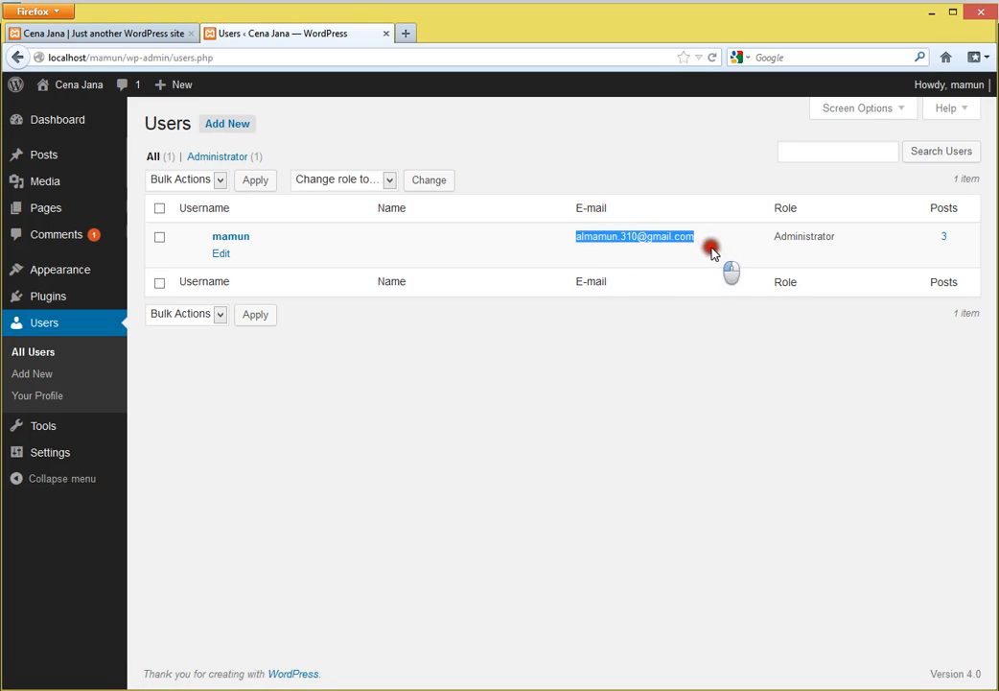
left_click(681, 509)
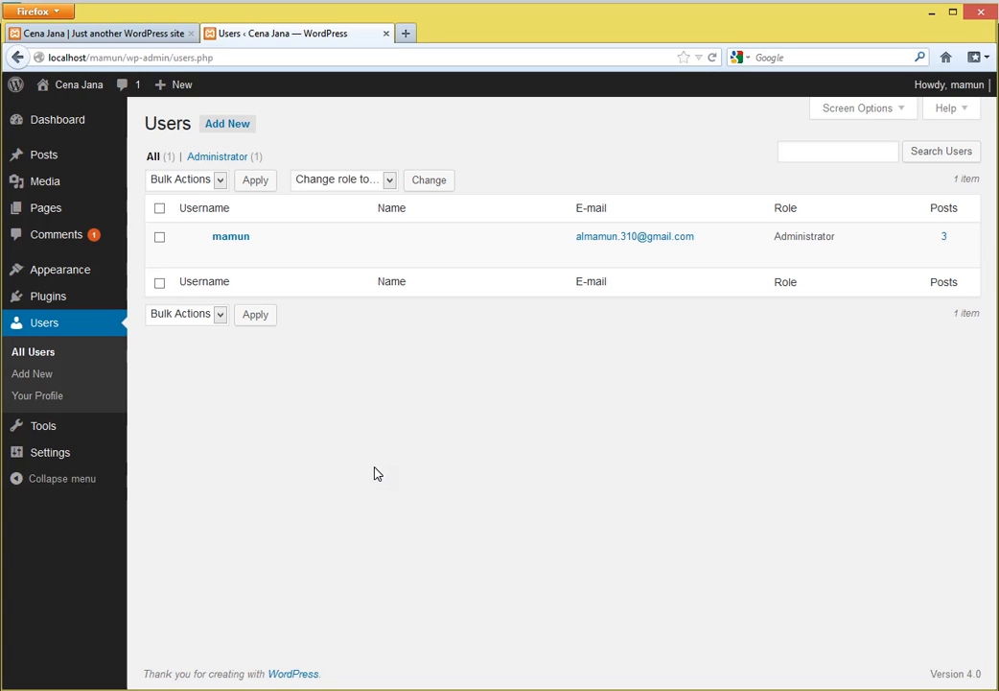
left_click(33, 401)
left_click_drag(716, 242, 542, 247)
left_click(567, 527)
- Open Your Profile and preview the Light, Ectoplasm, Midnight, Ocean, Sunrise and Coffee colour schemes
left_click(39, 397)
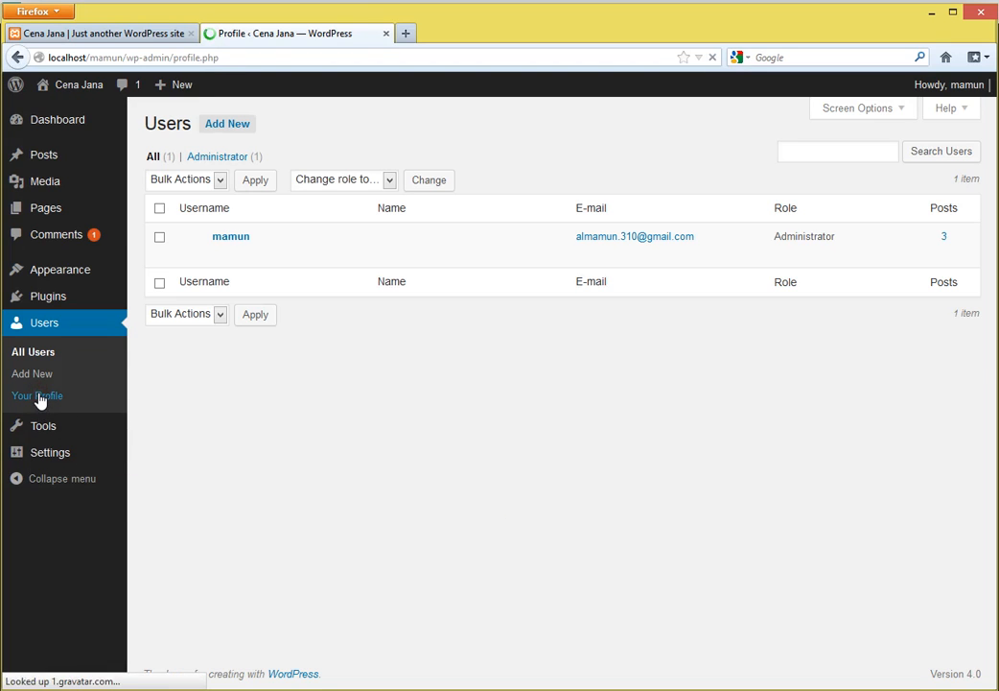
scroll(488, 441, "down", 6)
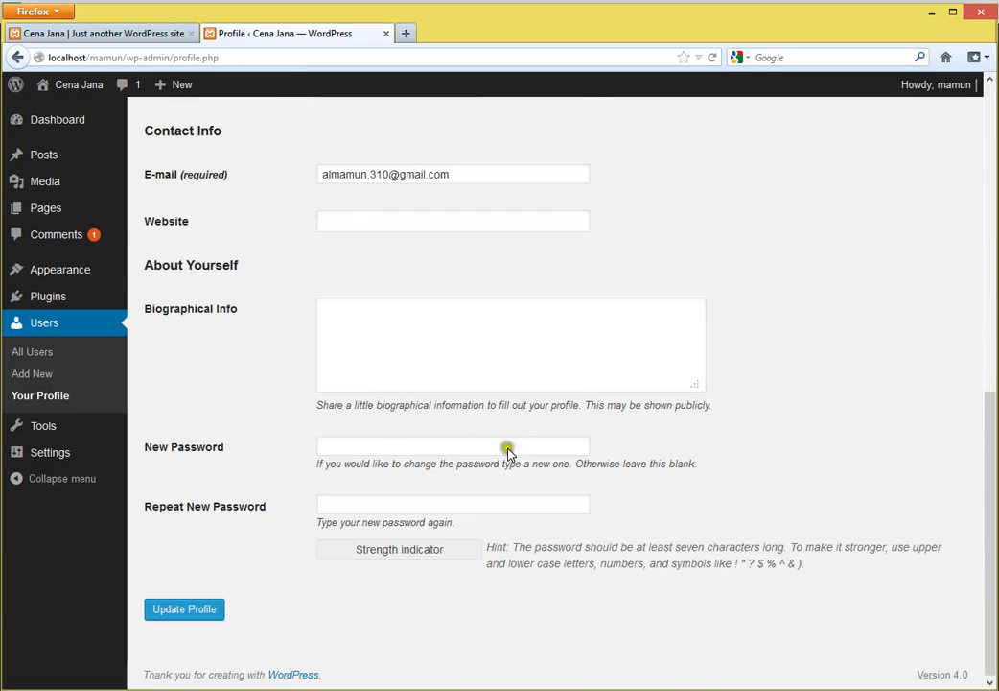
scroll(562, 435, "up", 5)
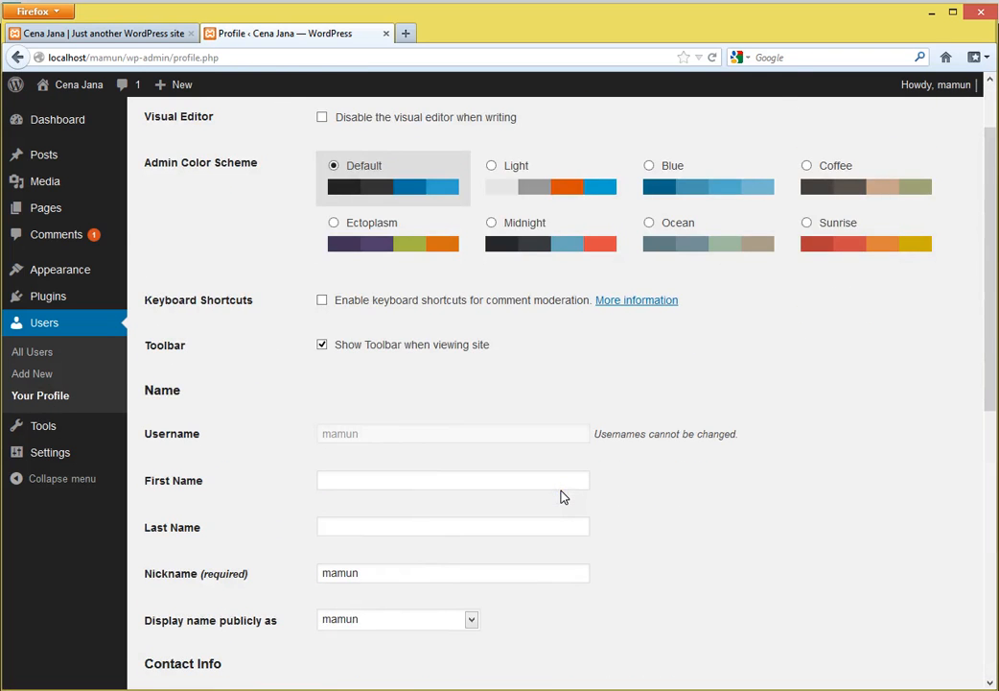
scroll(563, 496, "up", 2)
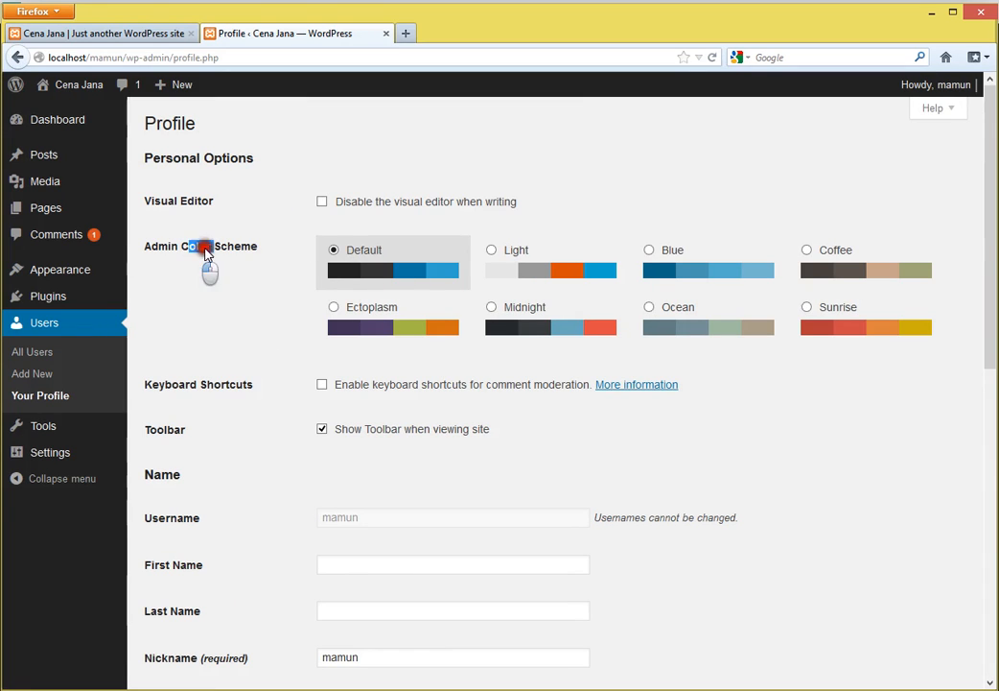
left_click(513, 266)
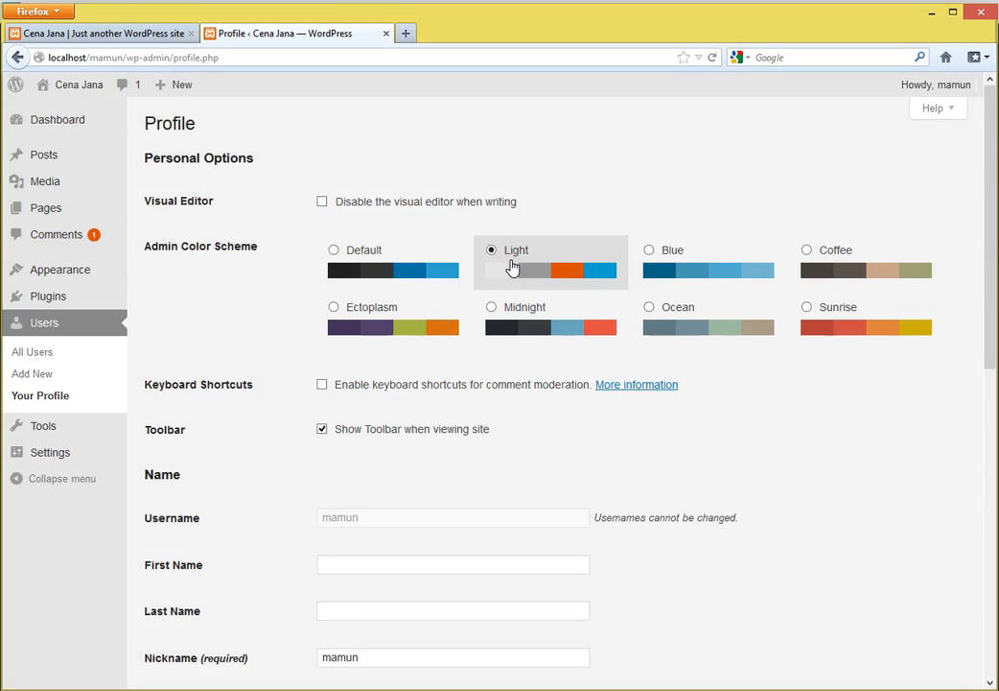
left_click(355, 324)
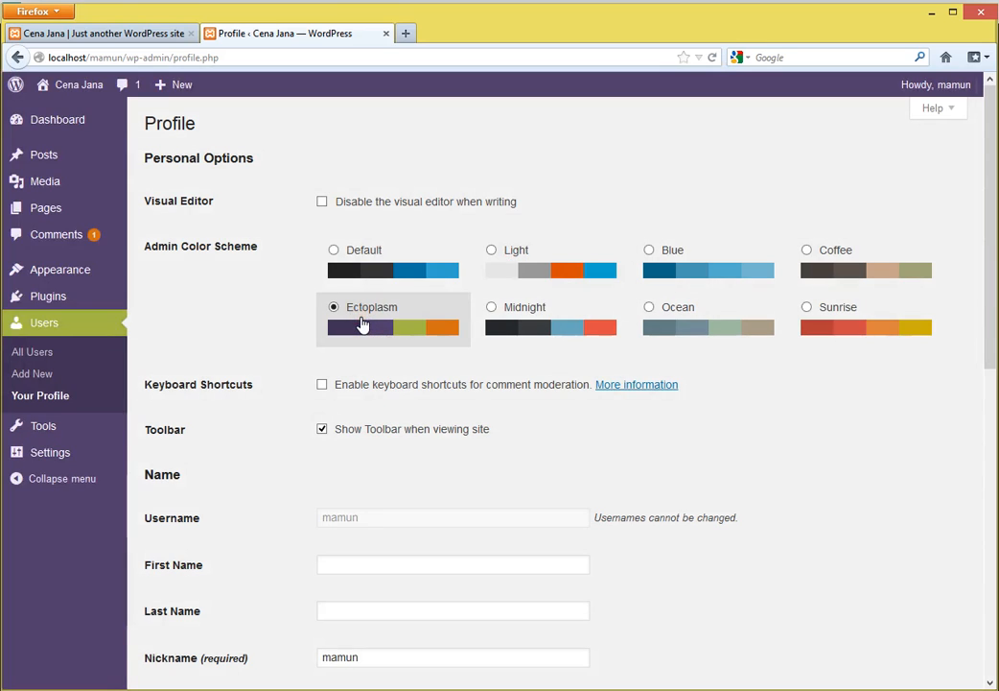
left_click(529, 325)
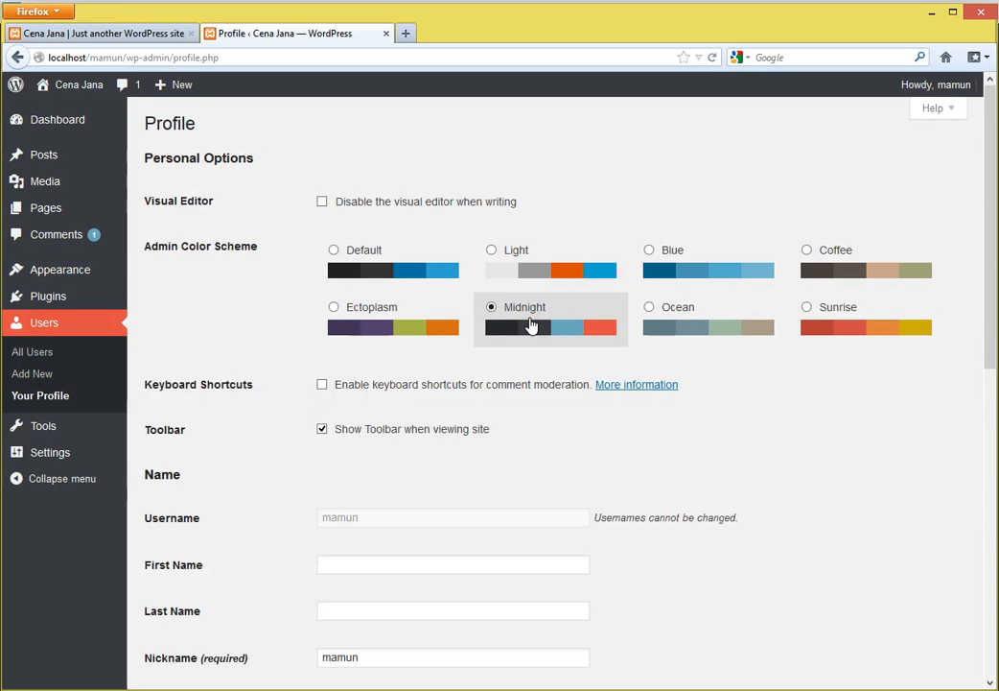
left_click(677, 325)
left_click(889, 323)
left_click(849, 273)
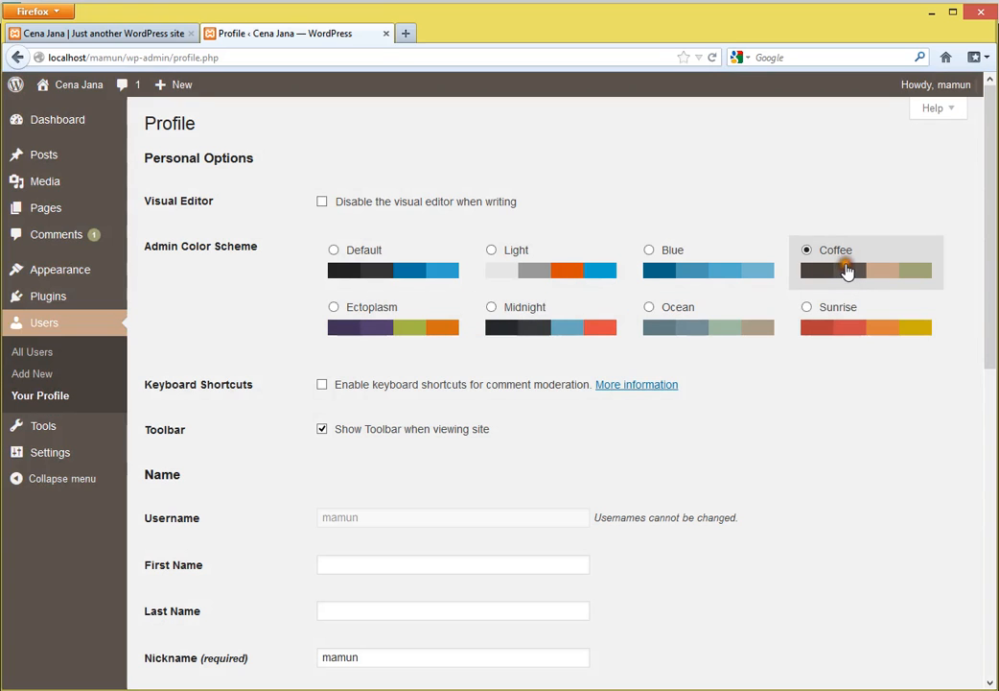
- Cycle through Default, Ectoplasm, Midnight and Ocean again, finally settling on Coffee
left_click(406, 253)
left_click(840, 253)
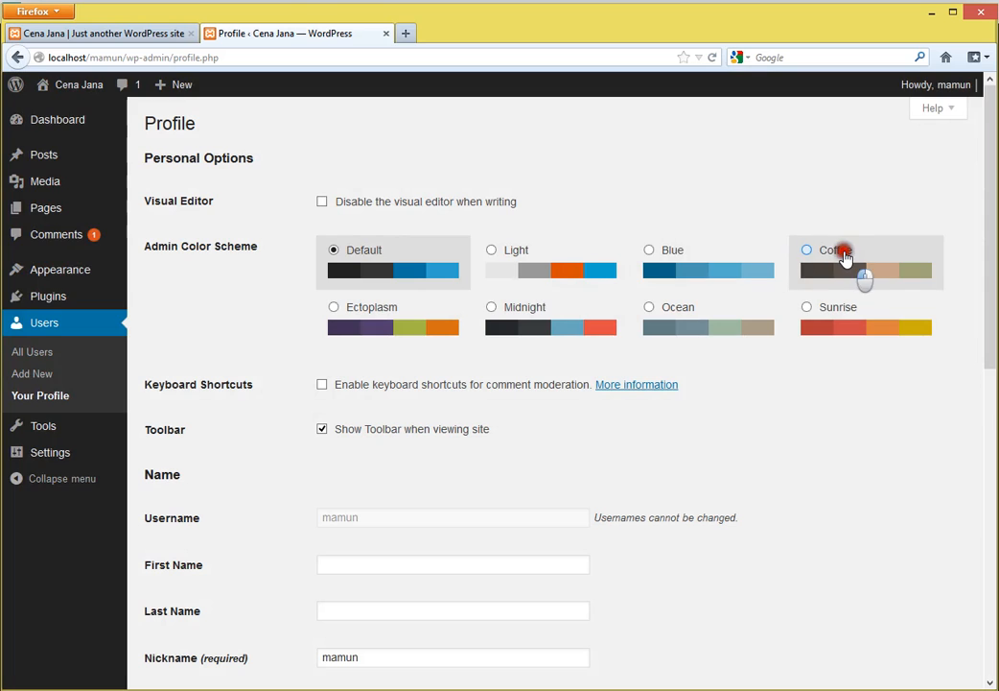
left_click(409, 311)
left_click(573, 320)
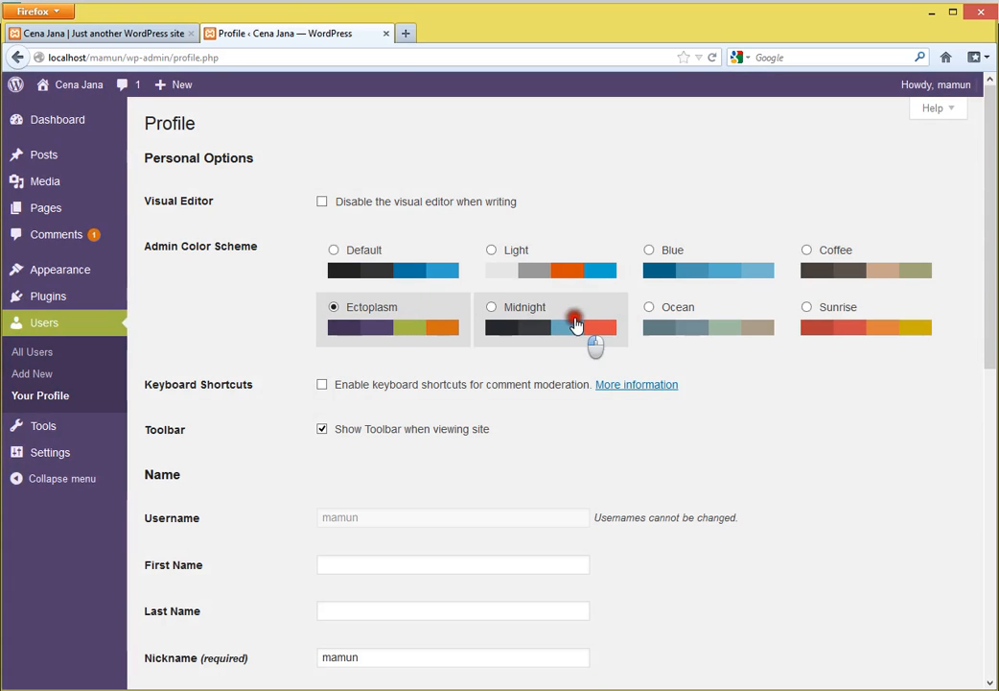
left_click(670, 319)
left_click(758, 320)
left_click(834, 275)
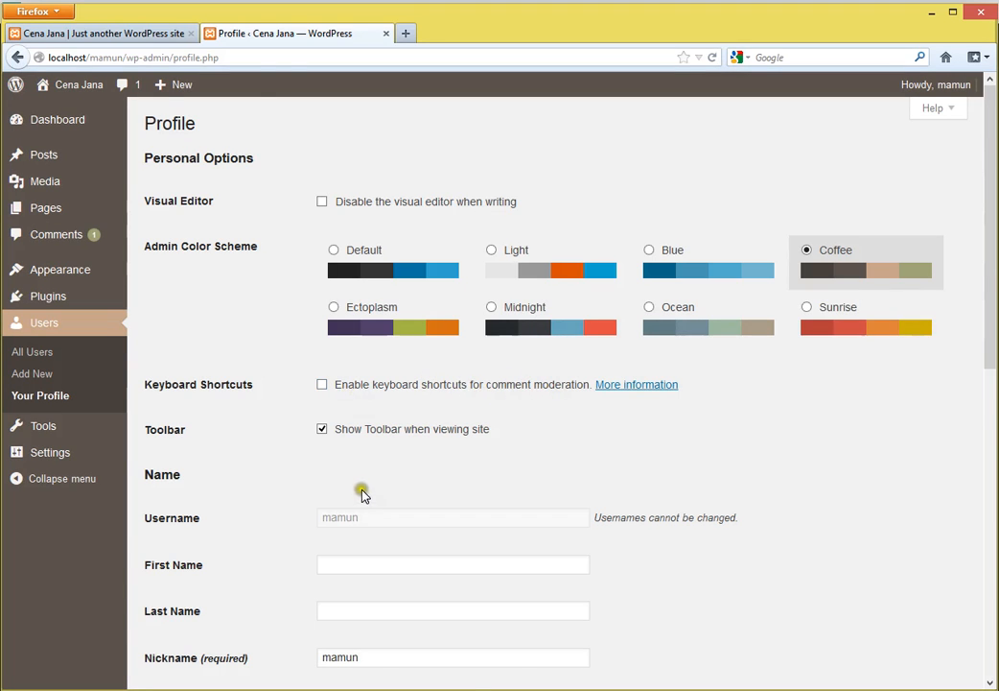
- Open the public Cena Jana site in a new browser tab and view its homepage
scroll(361, 493, "down", 2)
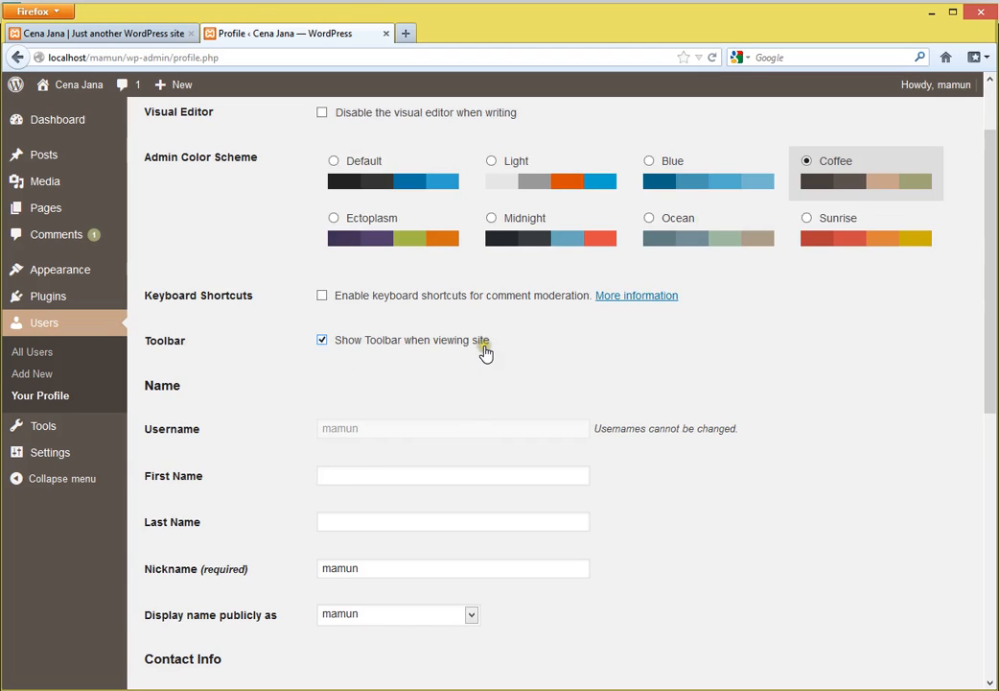
scroll(486, 353, "up", 2)
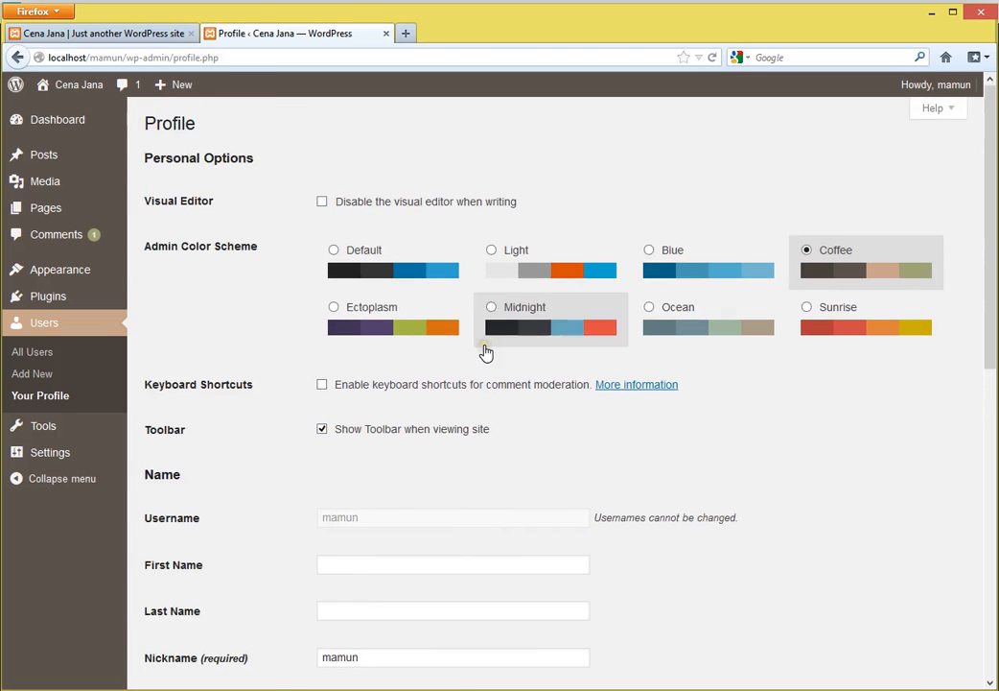
mouse_move(65, 88)
right_click(61, 116)
left_click(135, 127)
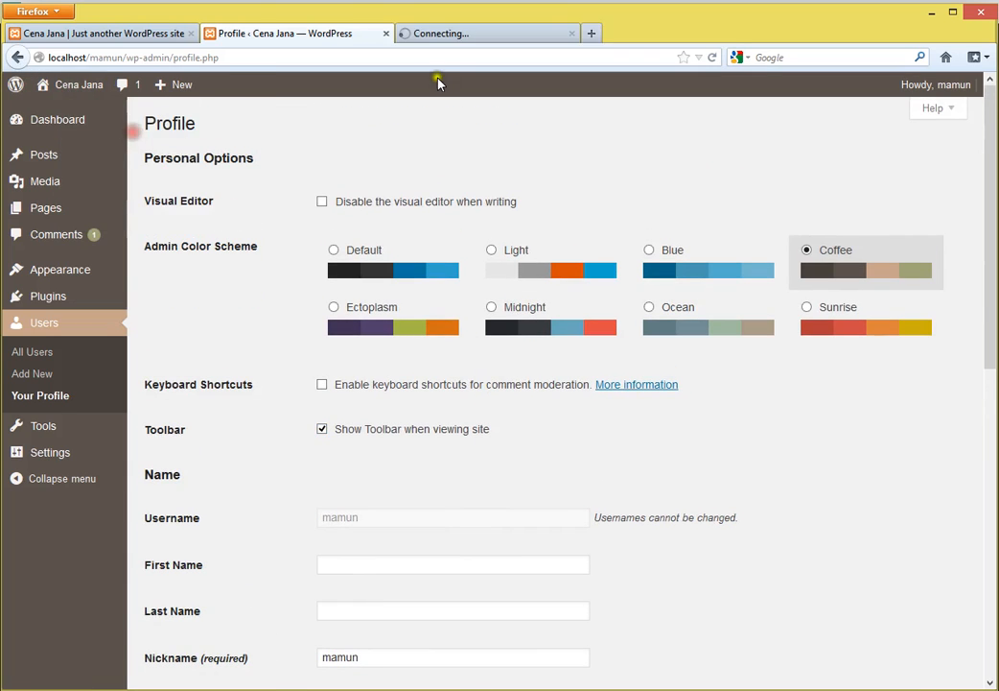
left_click(462, 39)
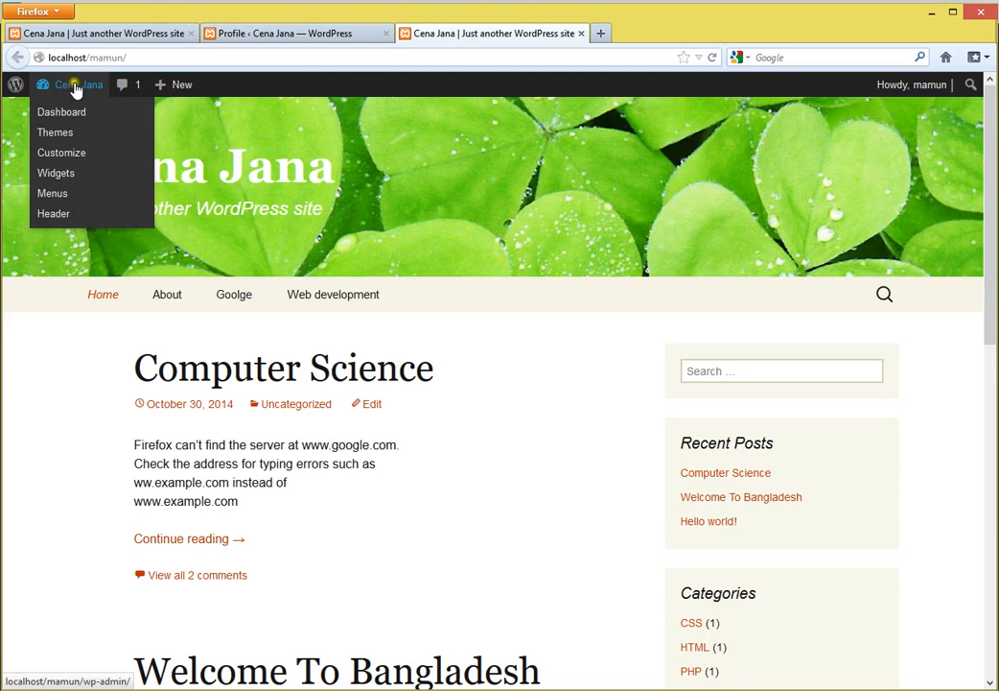
- Turn off 'Show Toolbar when viewing site', save the profile, and reload the homepage to confirm
left_click(281, 36)
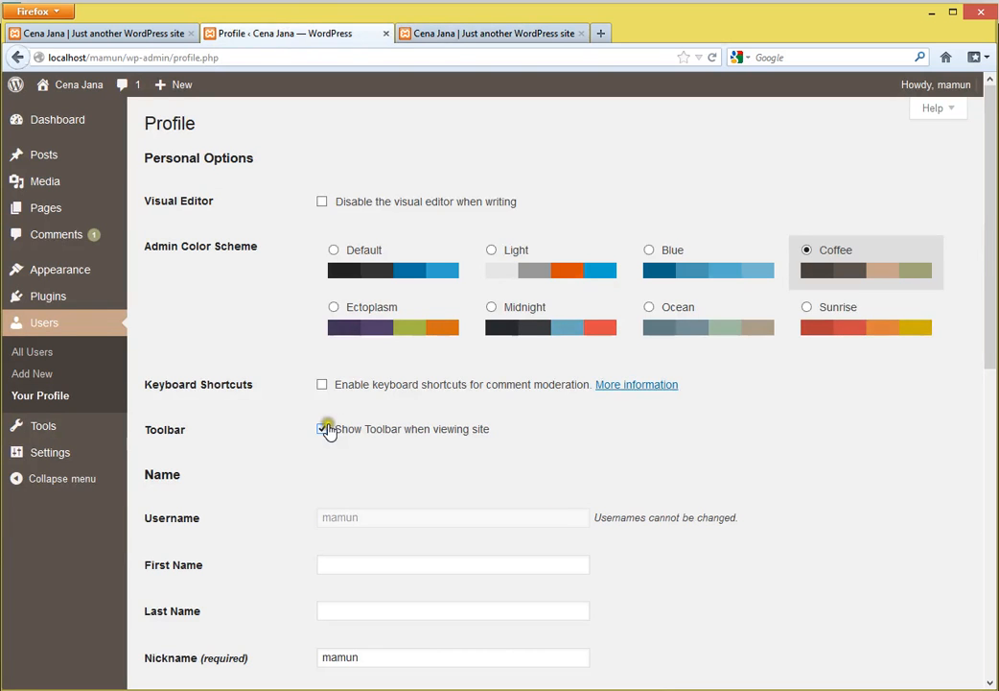
left_click(324, 431)
scroll(378, 480, "down", 8)
scroll(240, 643, "down", 3)
left_click(188, 611)
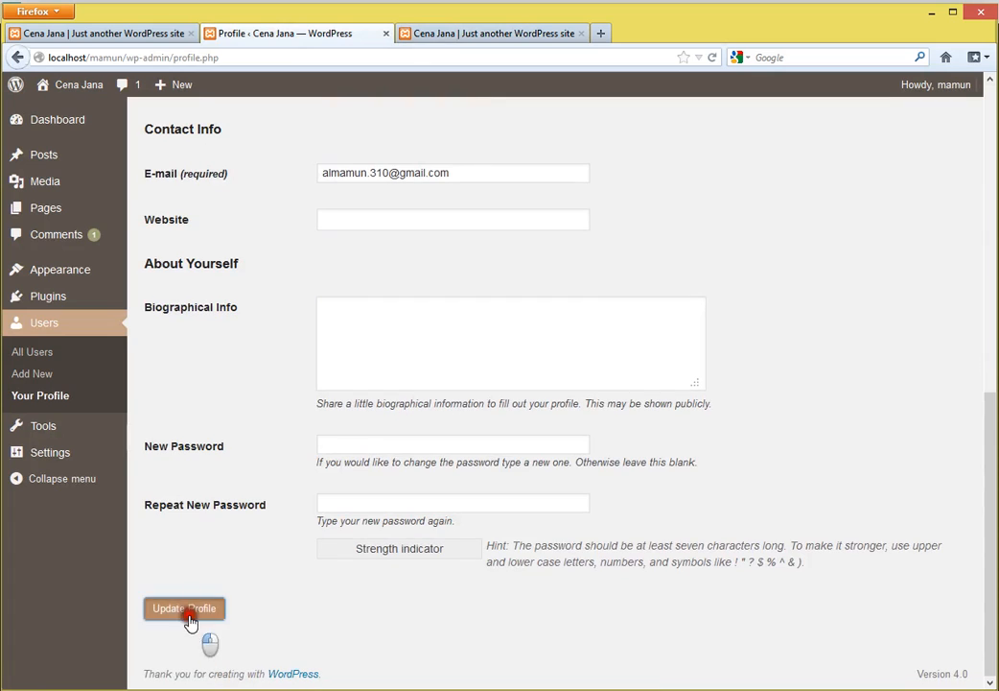
left_click(464, 34)
left_click(711, 58)
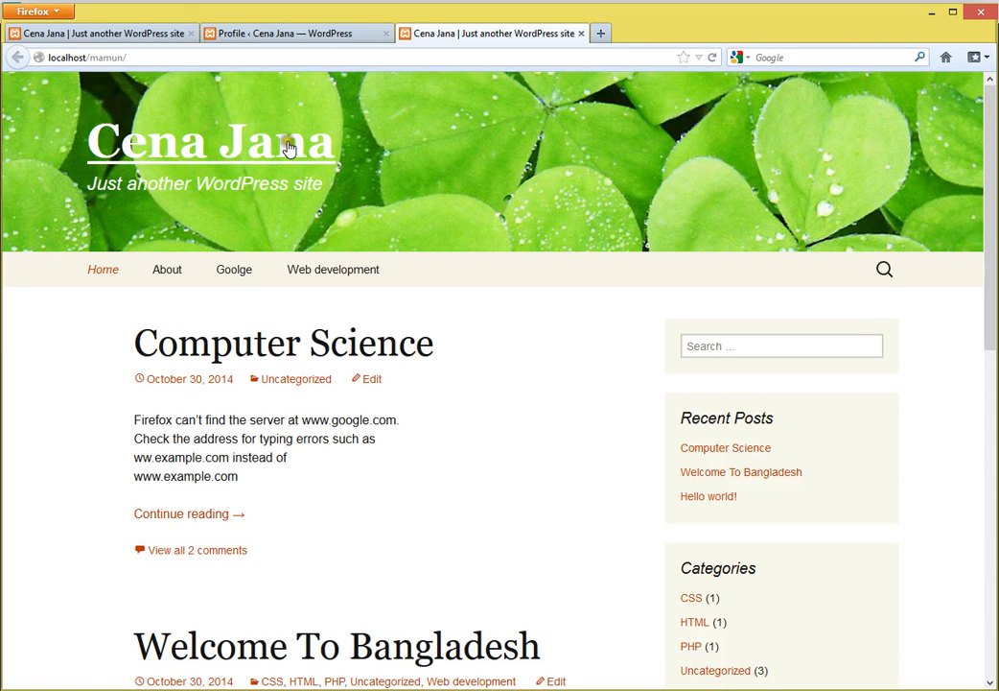
- Back on the profile, select a label's text, then place the caret in First Name
left_click(234, 29)
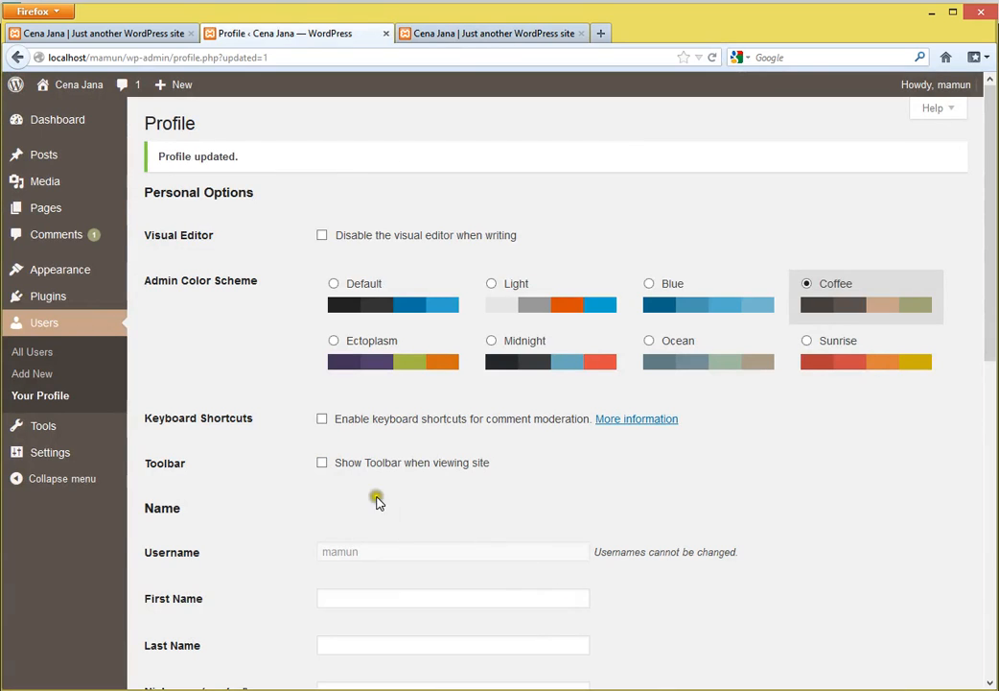
scroll(460, 548, "down", 1)
scroll(431, 499, "down", 3)
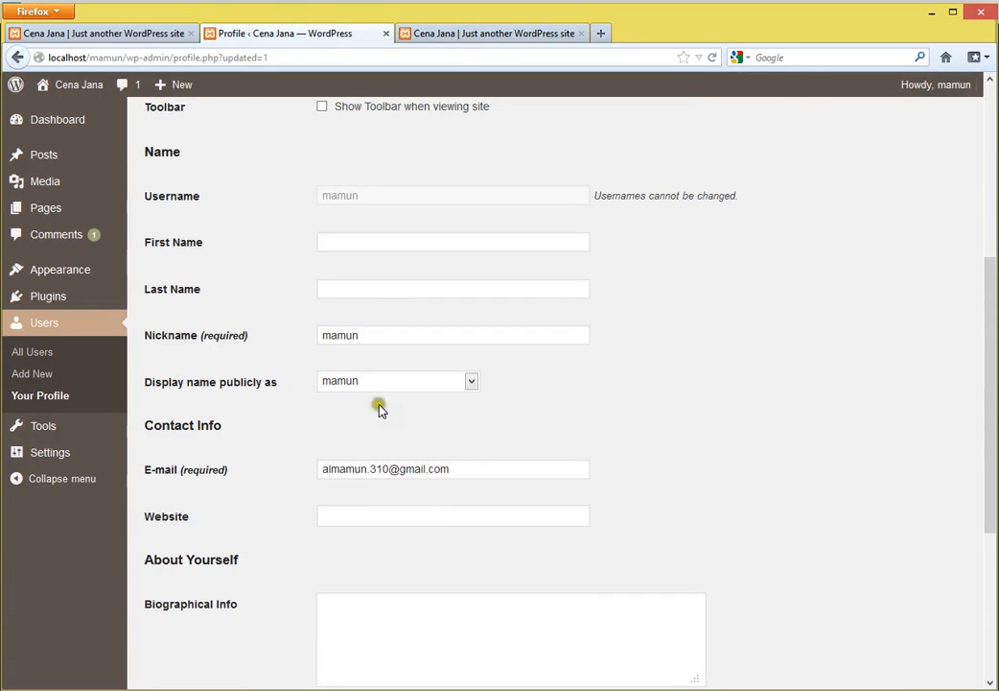
left_click_drag(147, 196, 225, 199)
left_click(307, 224)
left_click(321, 188)
scroll(748, 342, "up", 2)
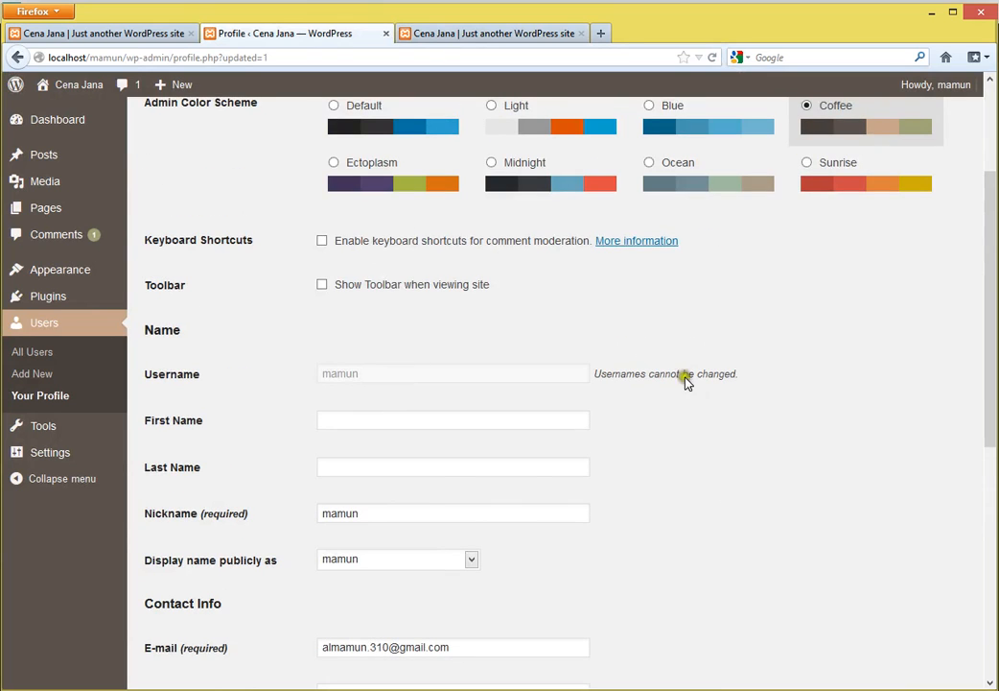
left_click(359, 422)
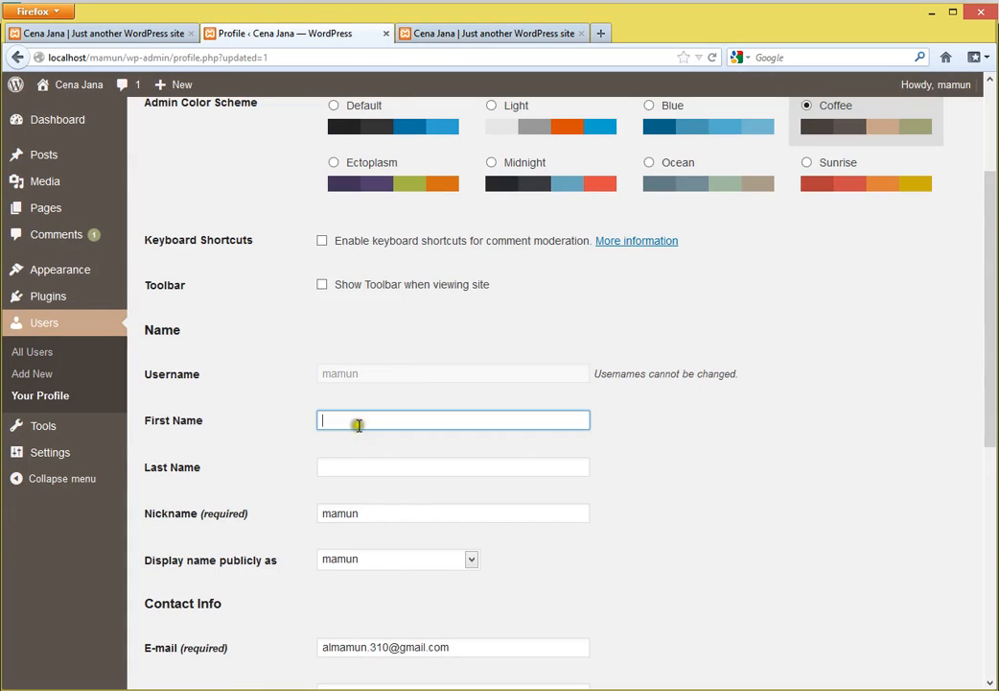
left_click(487, 30)
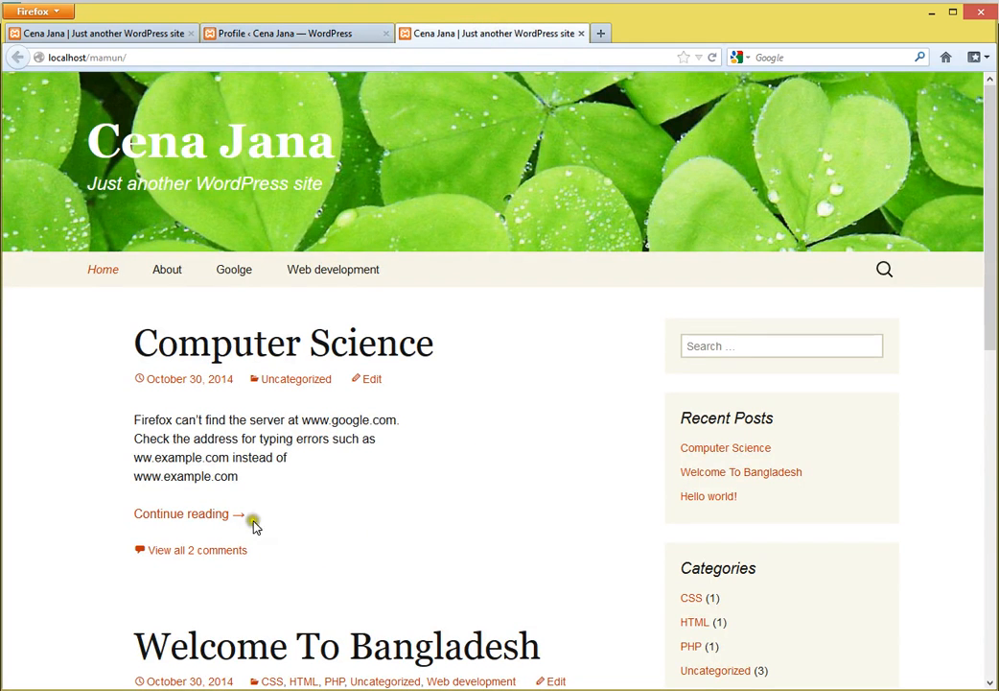
left_click(185, 518)
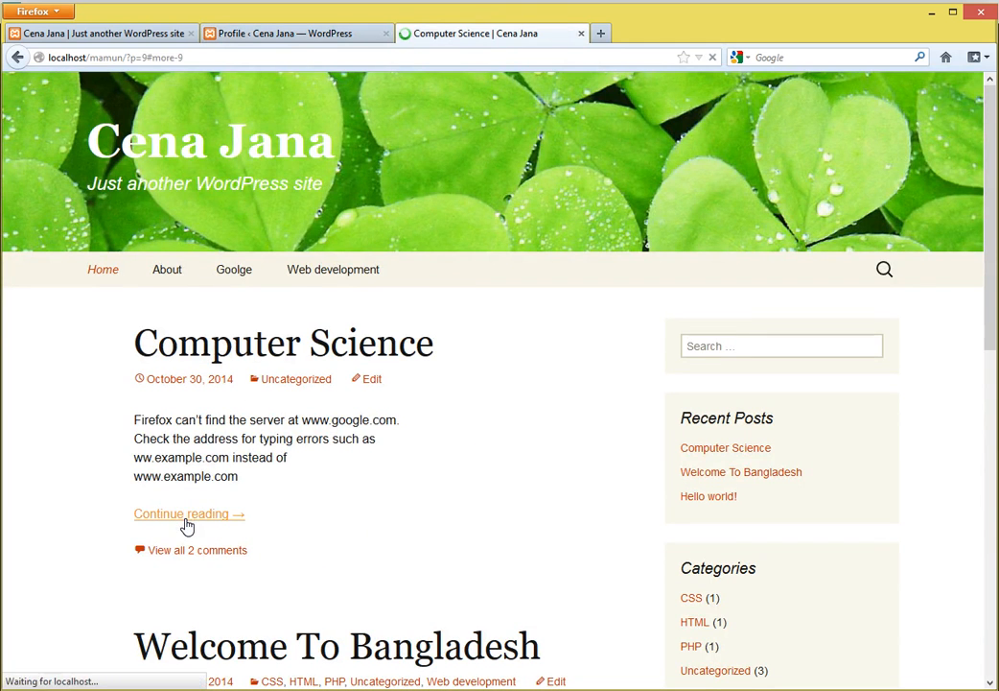
scroll(464, 490, "up", 5)
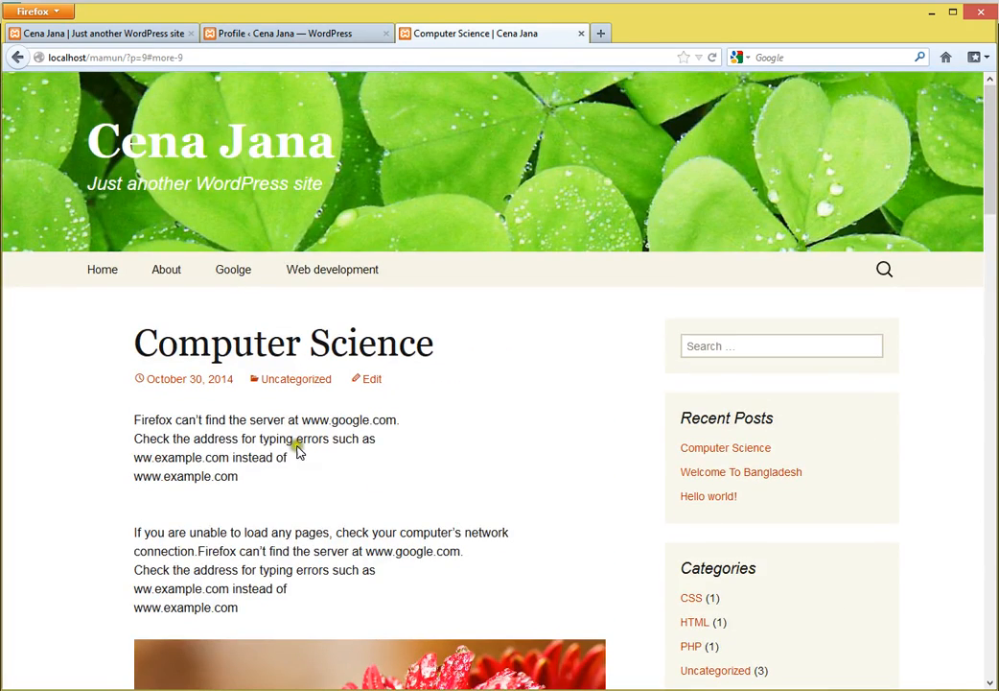
scroll(471, 448, "down", 10)
scroll(486, 463, "down", 8)
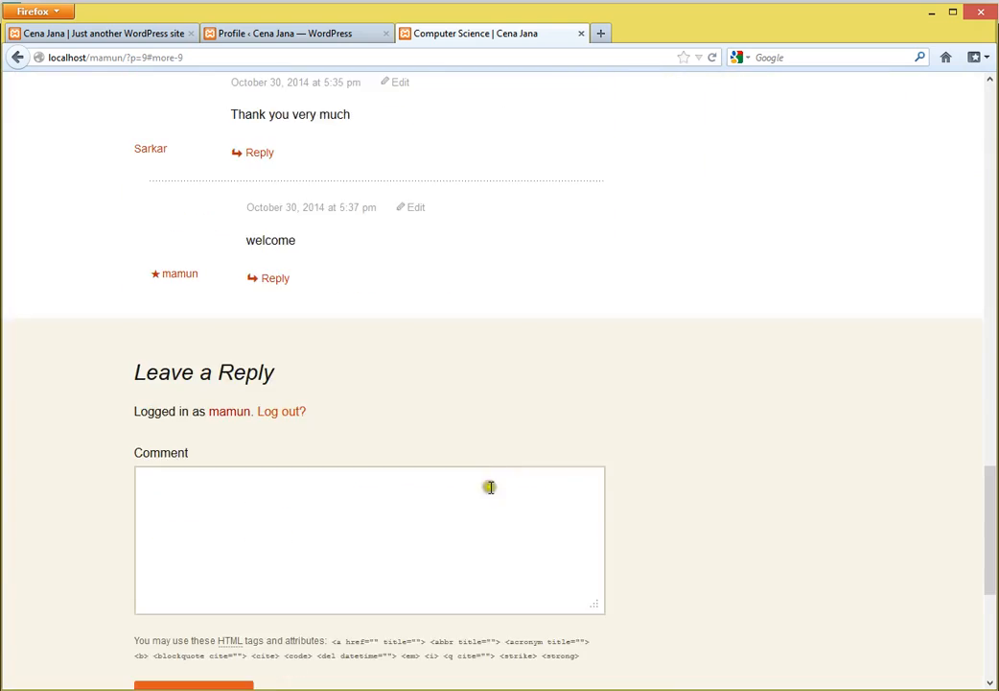
scroll(490, 486, "up", 4)
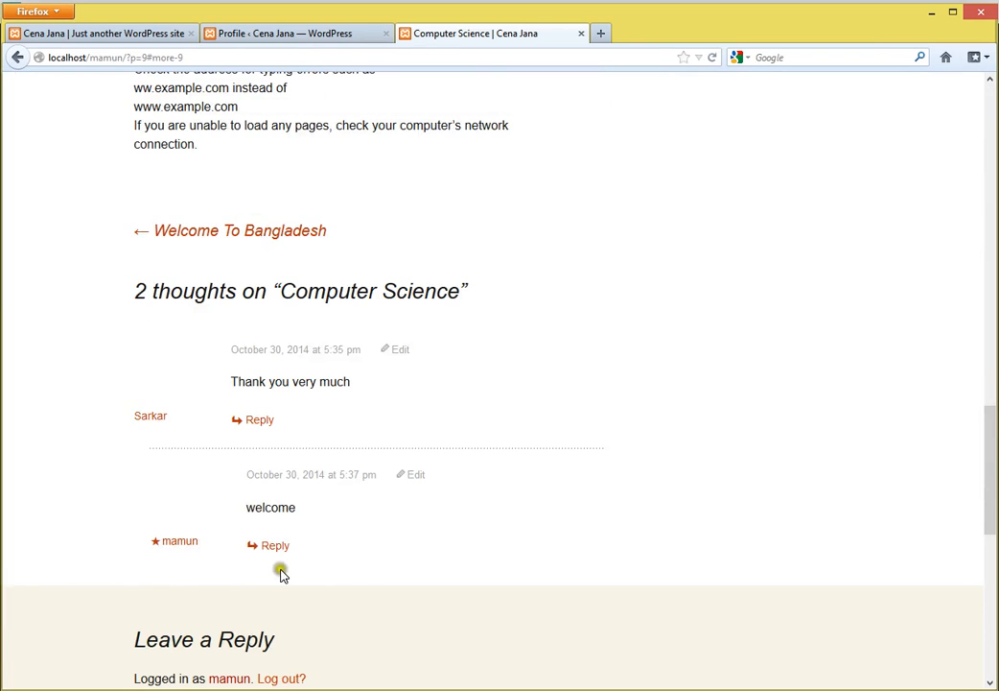
scroll(384, 568, "up", 15)
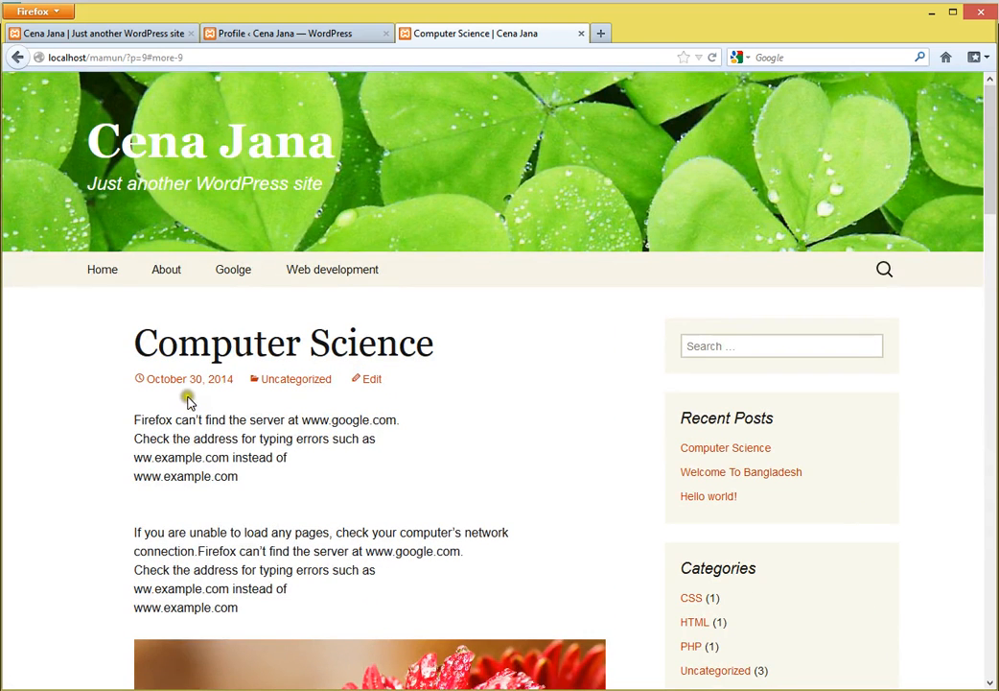
left_click(409, 414)
left_click(292, 38)
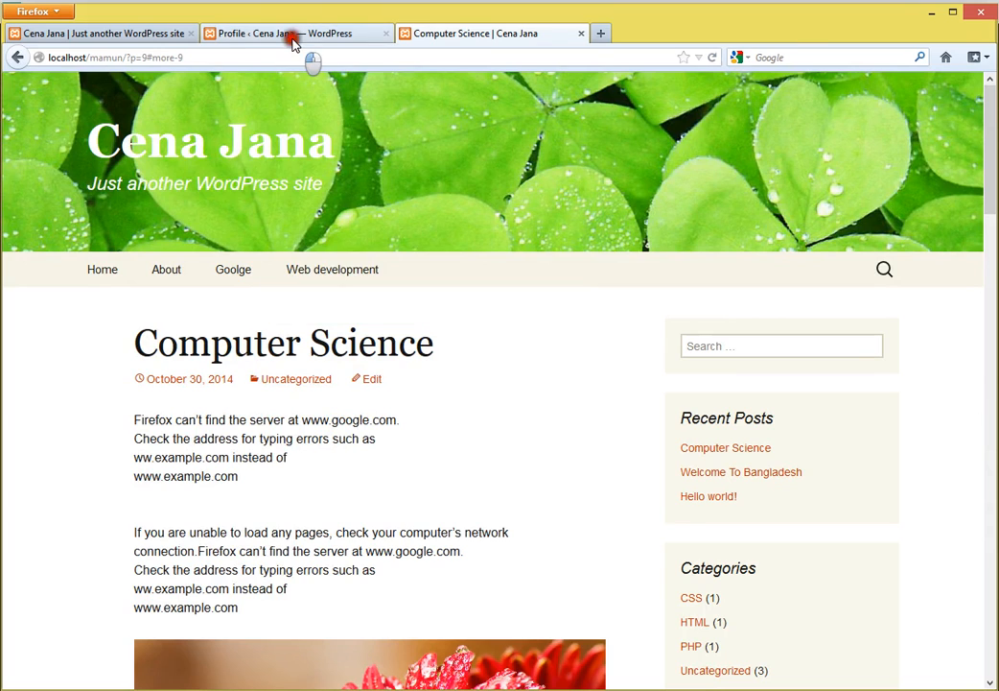
- Enter the first and last name, and replace the nickname to match the first name
left_click(367, 426)
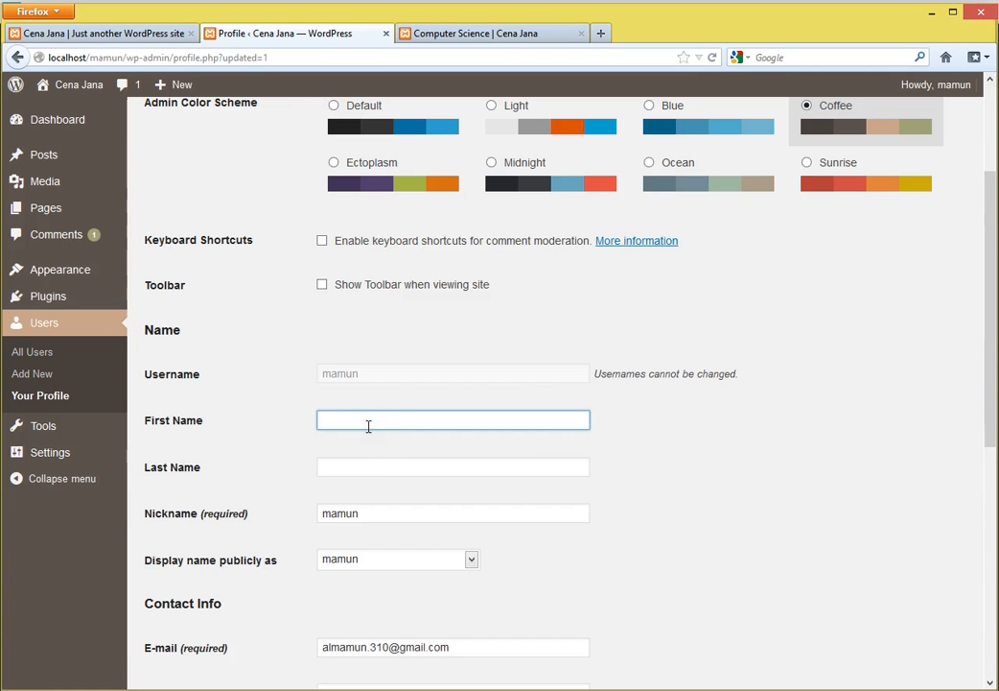
type("Mamun")
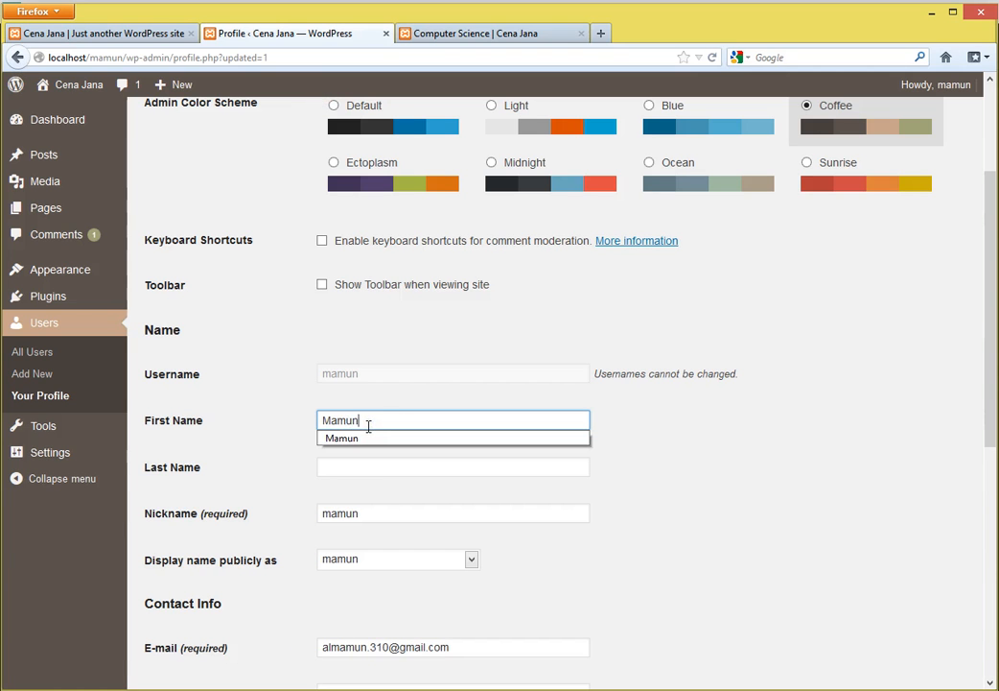
key("Tab")
type("Sarkar")
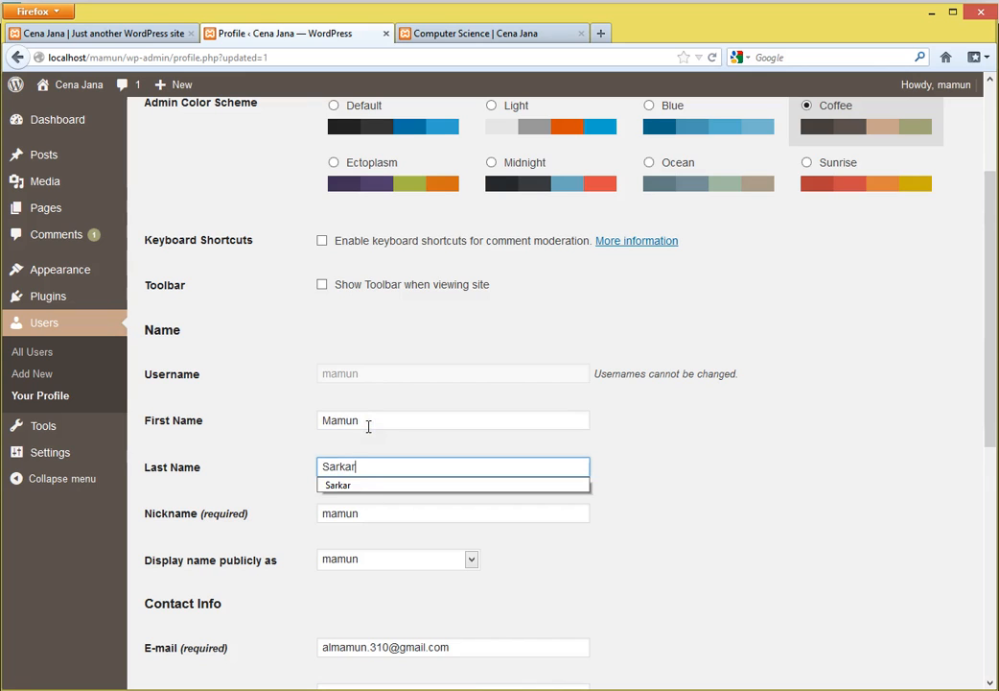
left_click(735, 521)
left_click_drag(370, 513, 288, 515)
type("Ma")
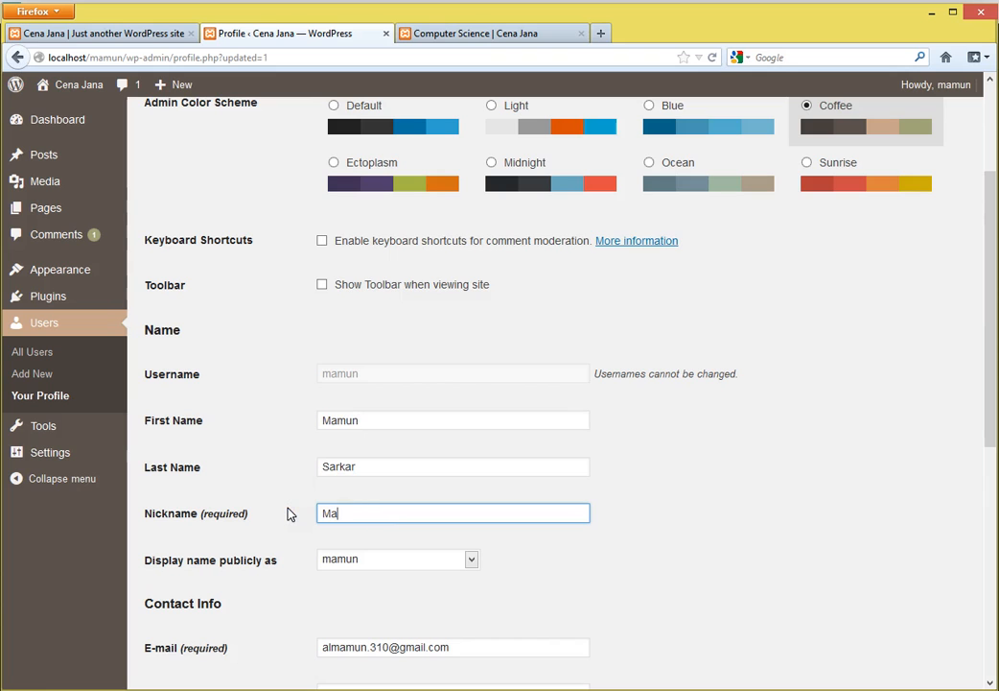
type("mun")
scroll(290, 493, "down", 5)
left_click(382, 292)
left_click(375, 351)
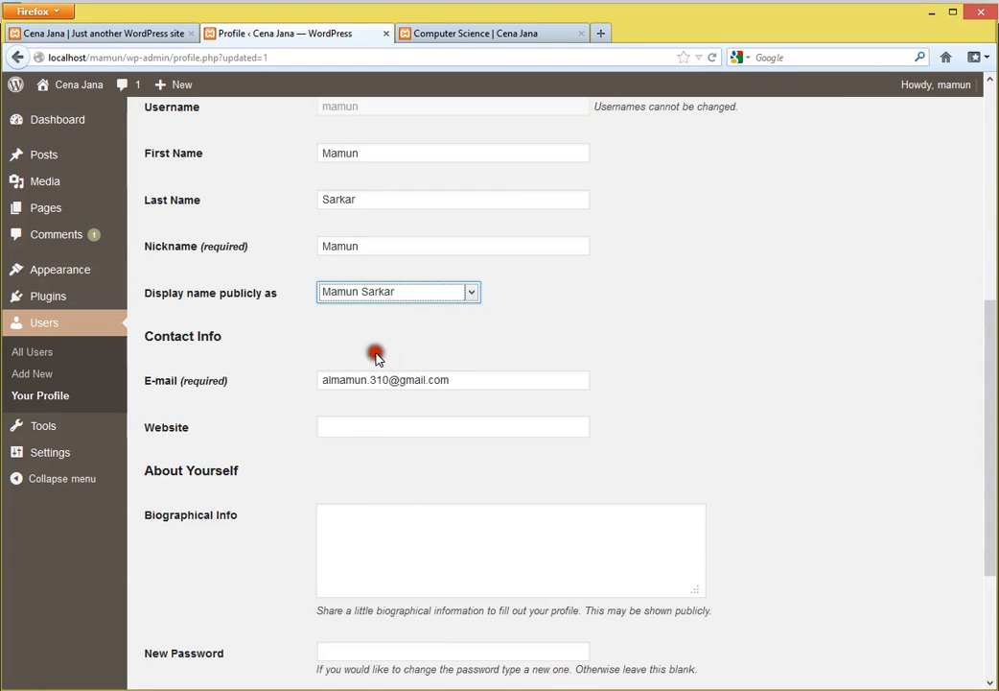
left_click(456, 425)
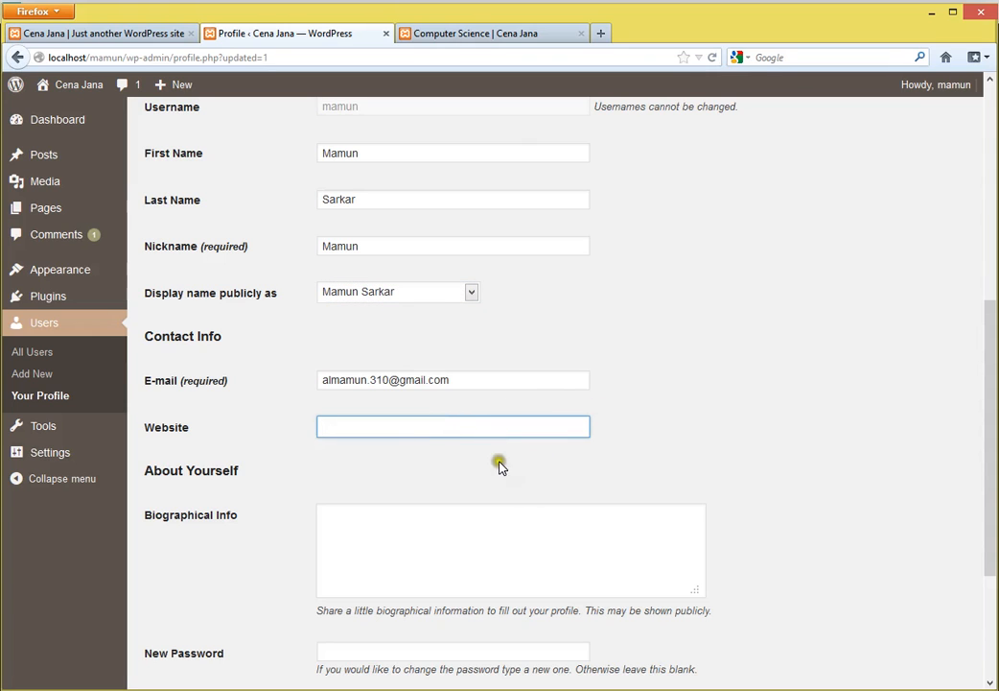
left_click(400, 433)
- Step through Biographical Info and the new and repeat password fields, glancing at the post
left_click(410, 542)
scroll(542, 543, "down", 4)
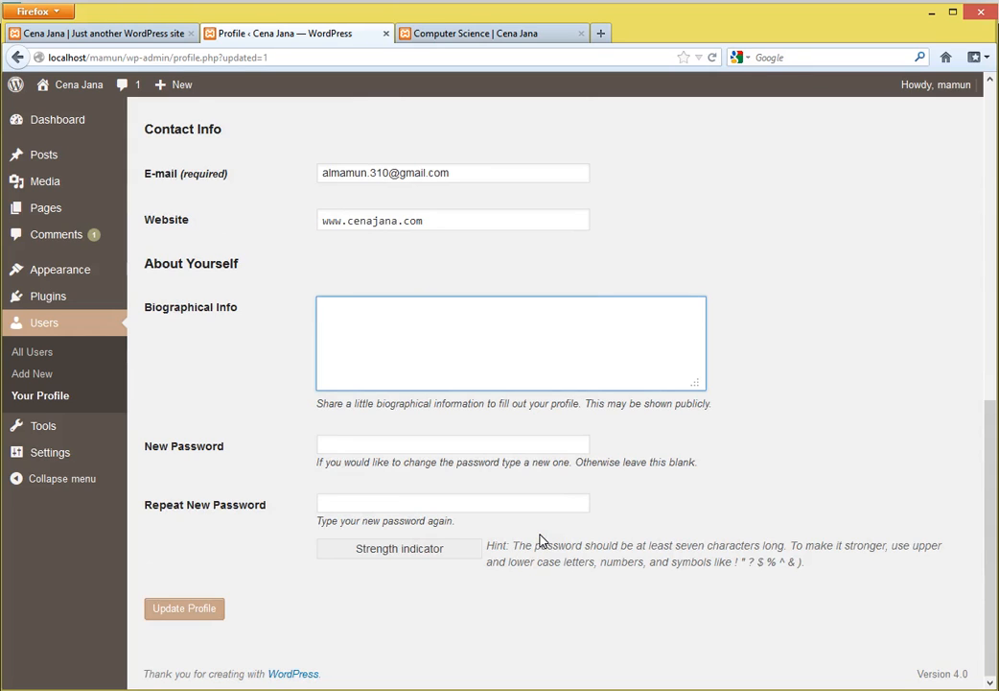
left_click(352, 444)
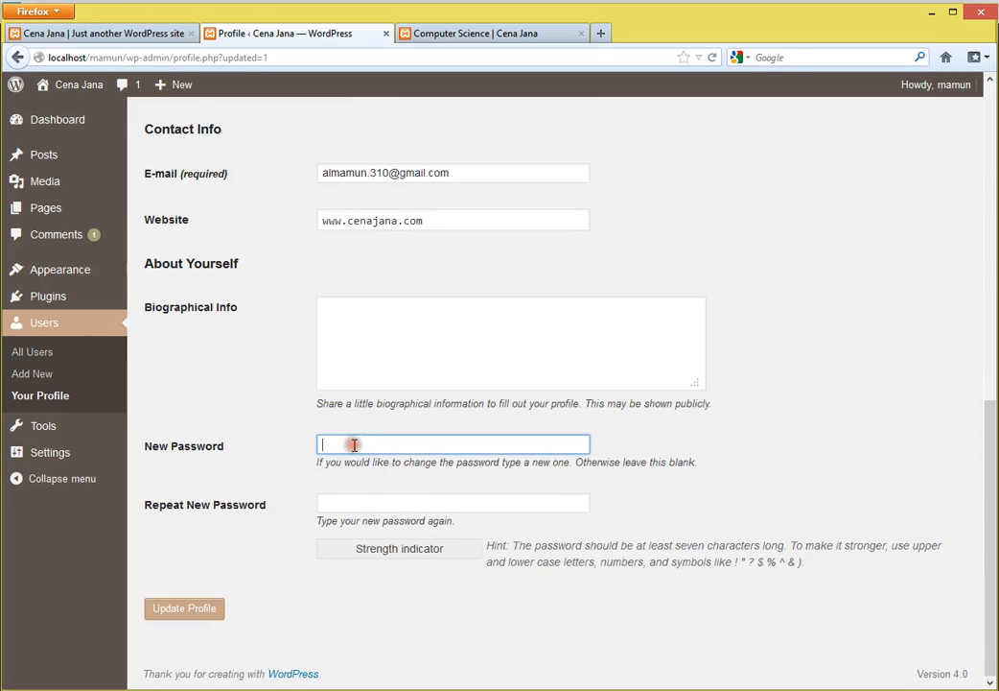
scroll(433, 453, "up", 12)
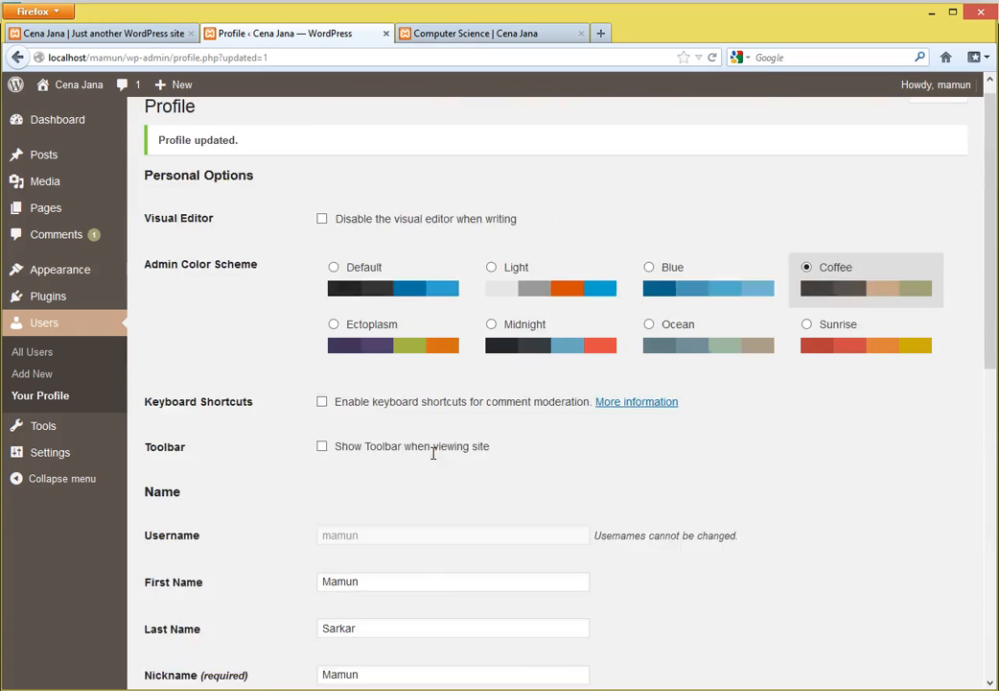
left_click(477, 33)
left_click(319, 33)
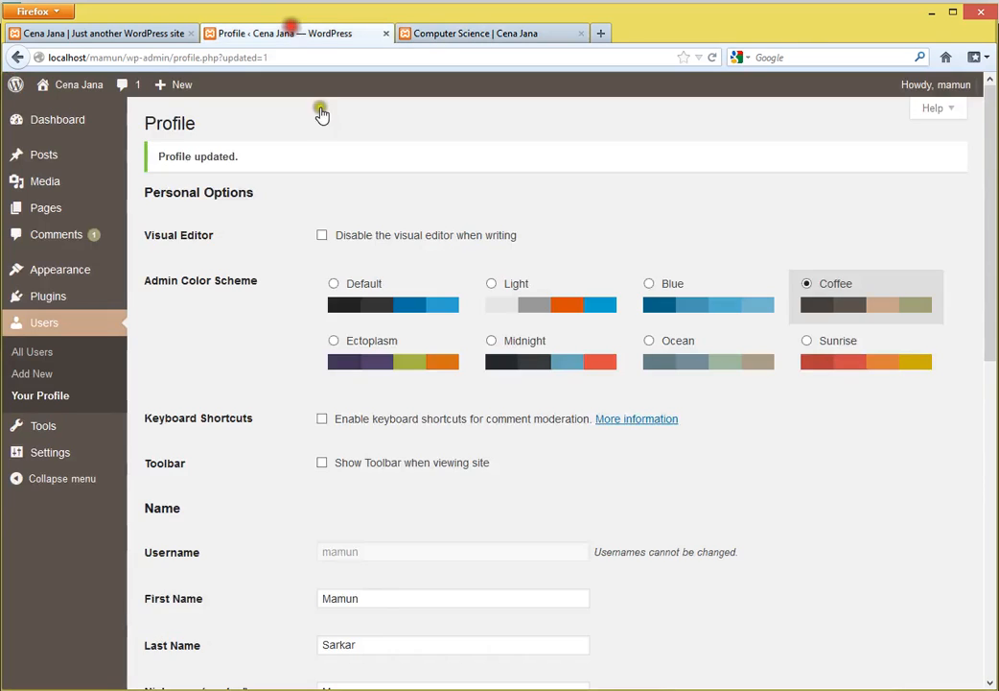
scroll(509, 516, "down", 8)
scroll(514, 523, "down", 4)
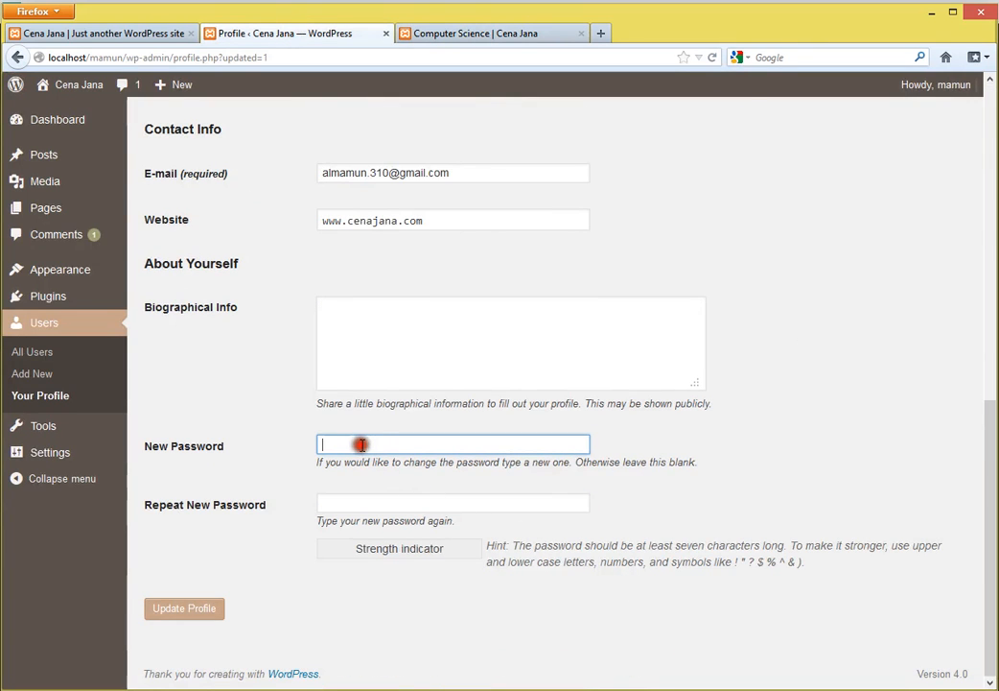
left_click(361, 505)
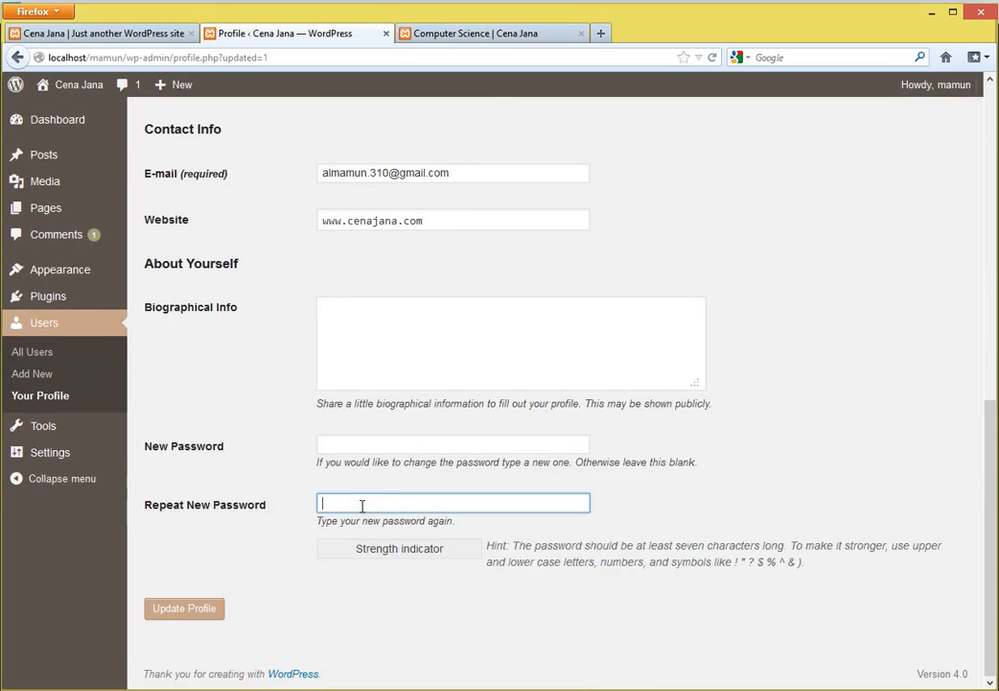
- Save the profile and reload the Computer Science post to check the 'Logged in as' full name
left_click(176, 624)
left_click(485, 34)
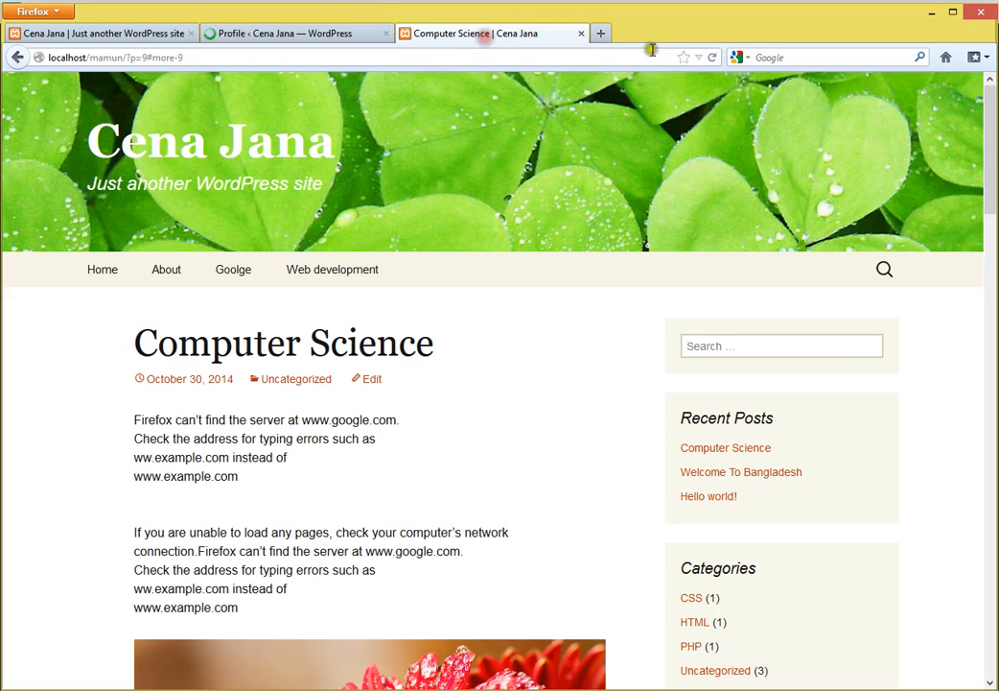
left_click(711, 60)
scroll(575, 518, "down", 5)
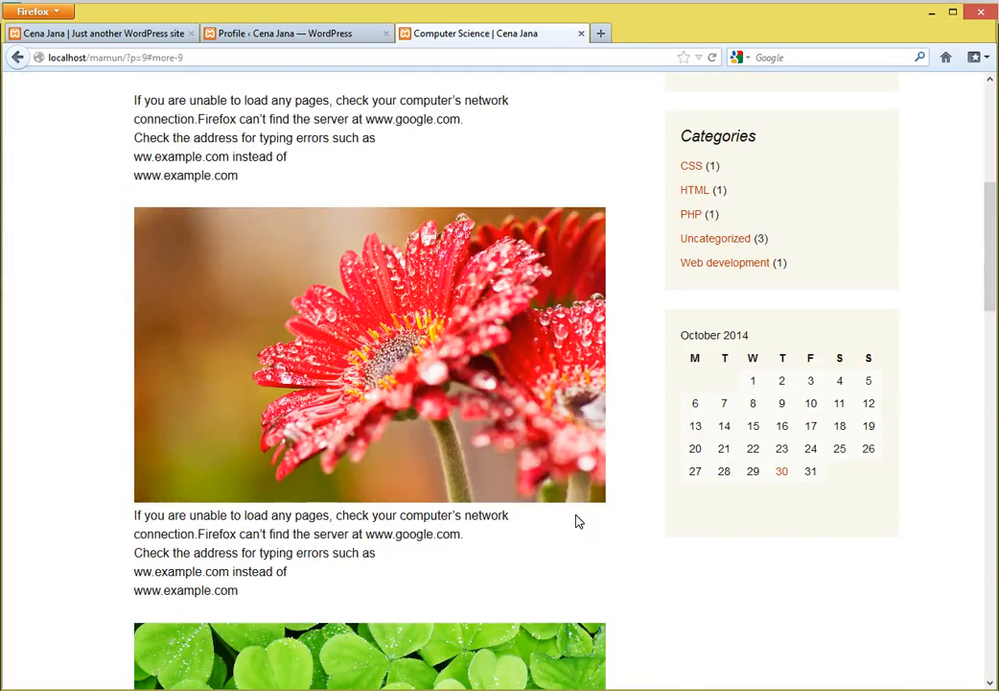
scroll(575, 513, "up", 5)
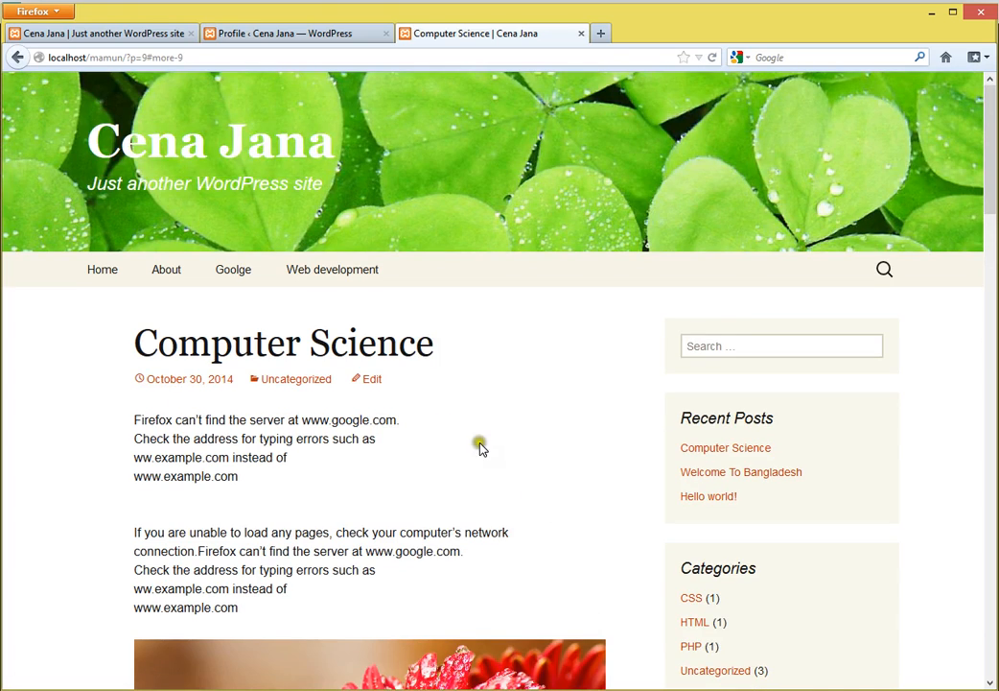
scroll(479, 446, "down", 3)
scroll(556, 470, "down", 15)
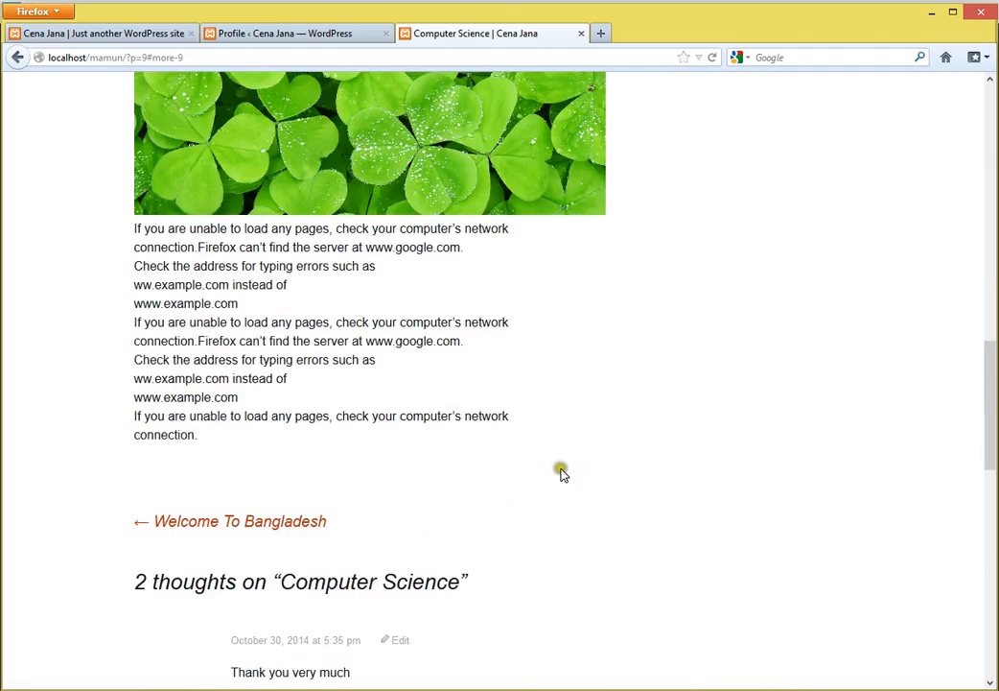
scroll(564, 475, "up", 3)
scroll(562, 475, "down", 4)
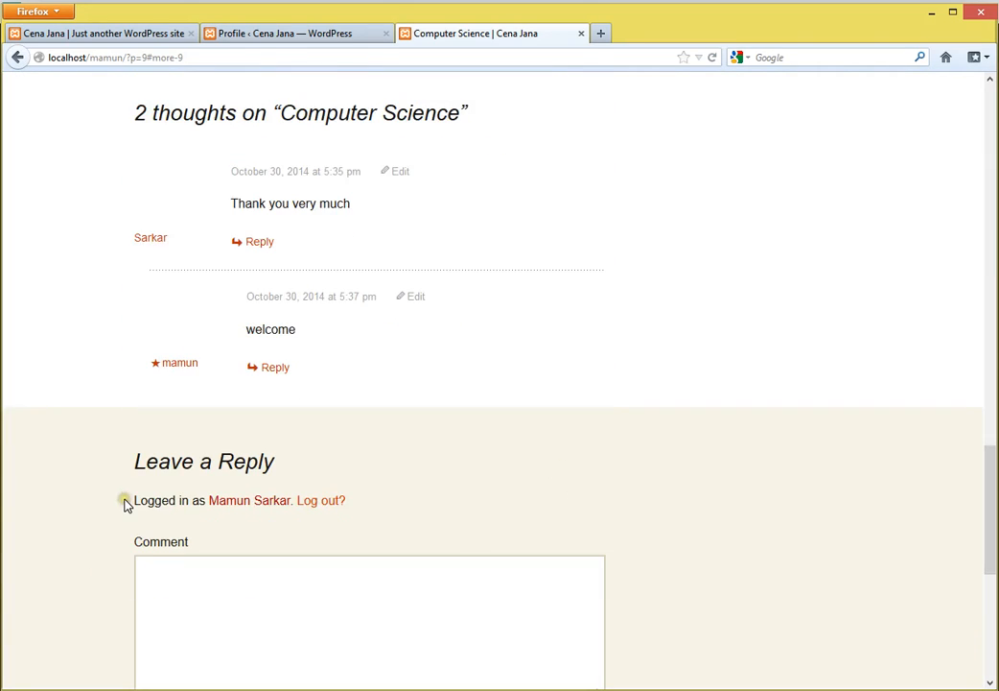
left_click_drag(125, 503, 301, 508)
left_click(606, 472)
left_click(316, 34)
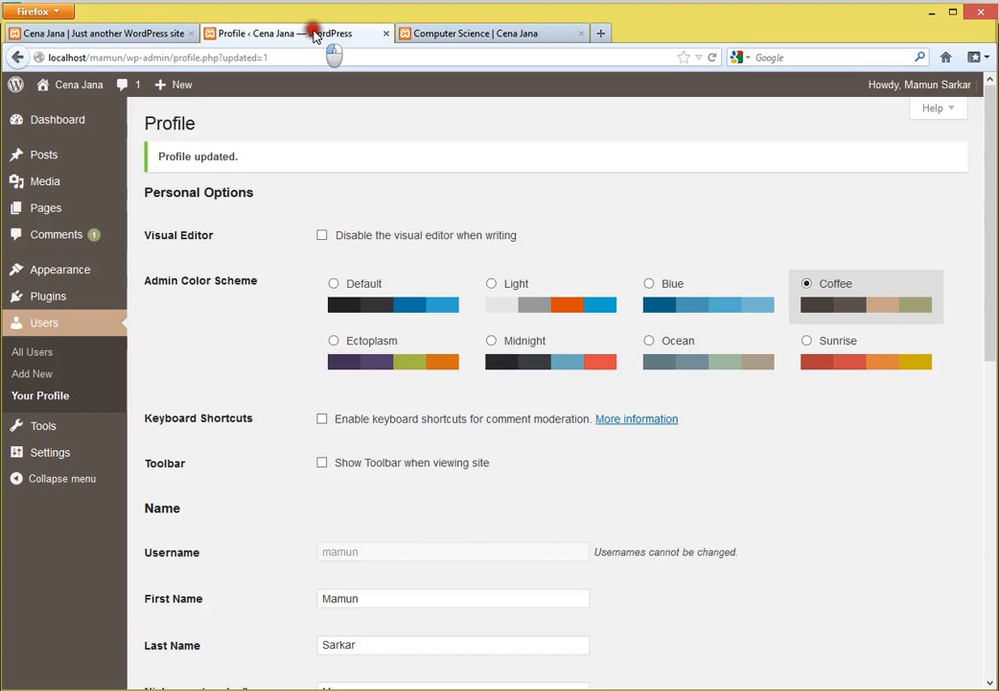
- Add the AL- prefix to the First Name, save, and reload the Computer Science post twice
scroll(346, 595, "down", 3)
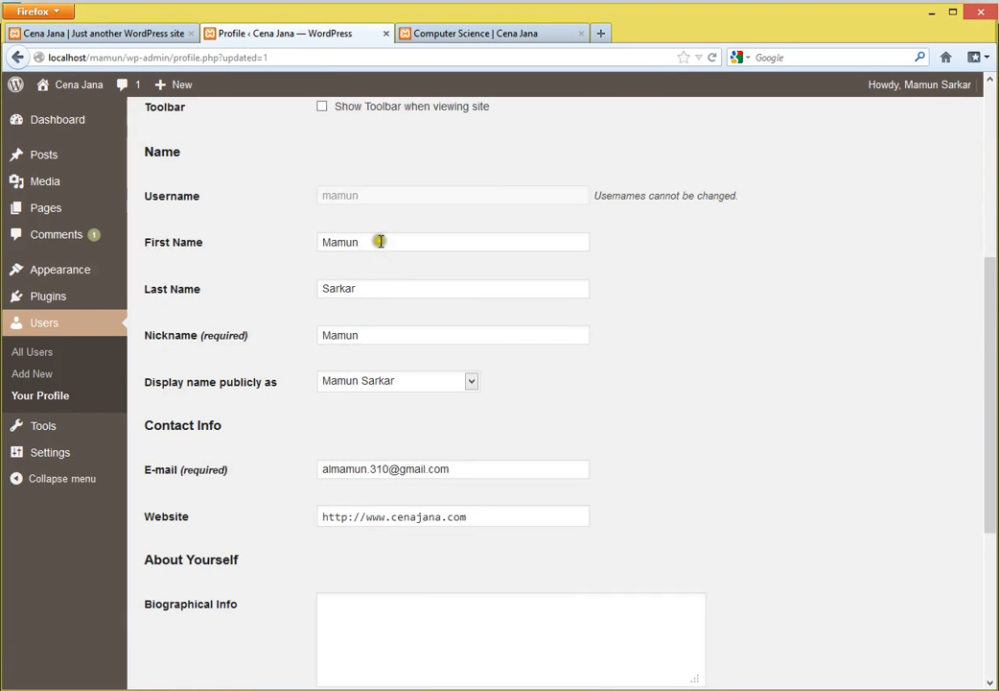
left_click(323, 243)
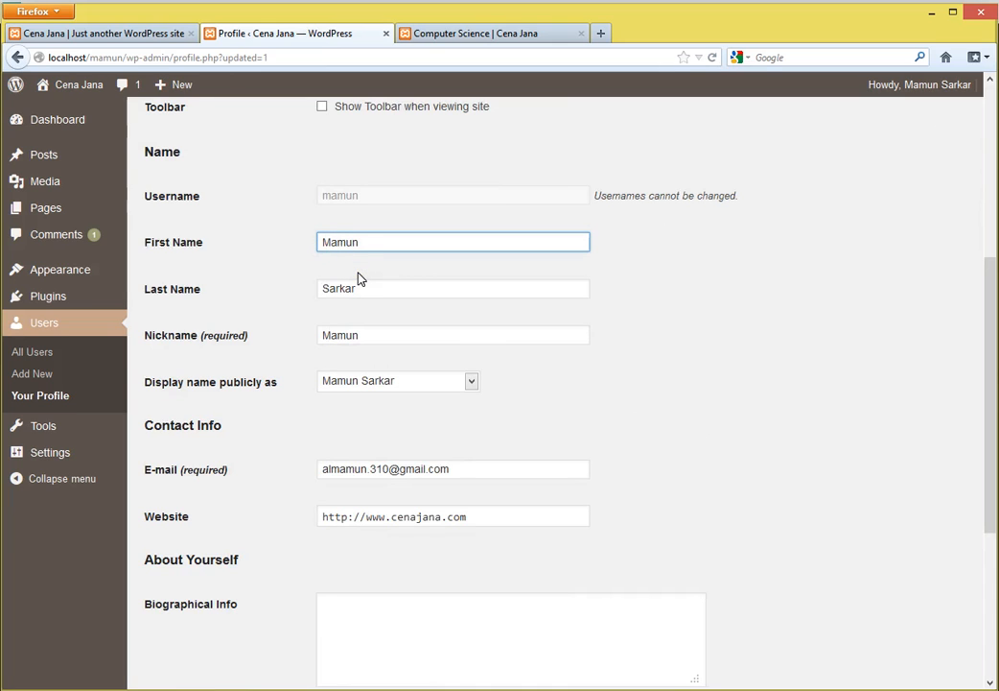
scroll(327, 289, "down", 3)
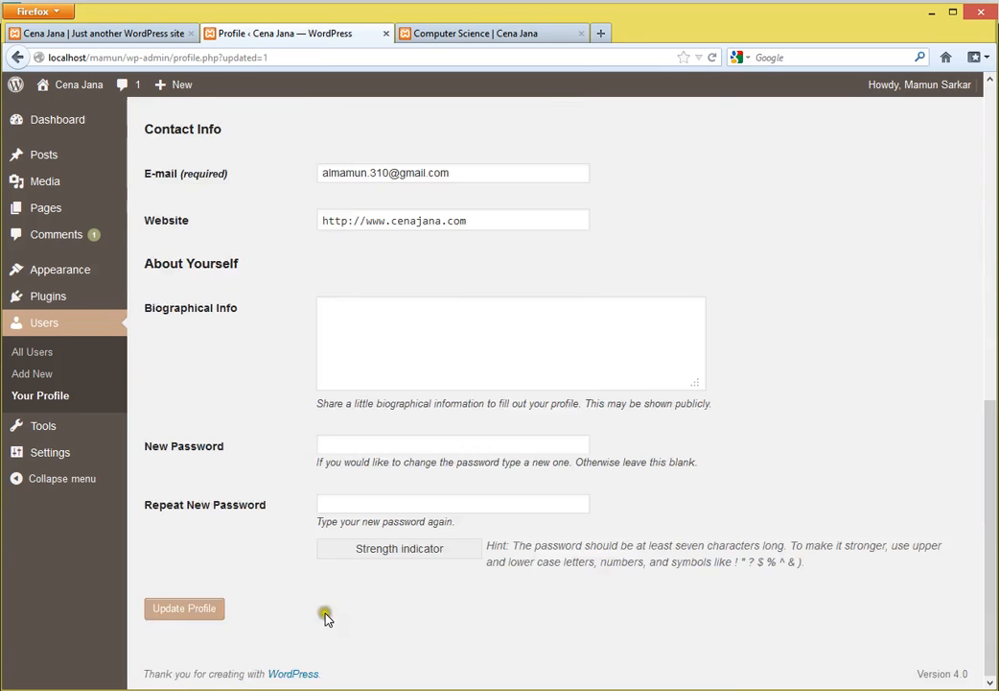
left_click(187, 609)
left_click(493, 37)
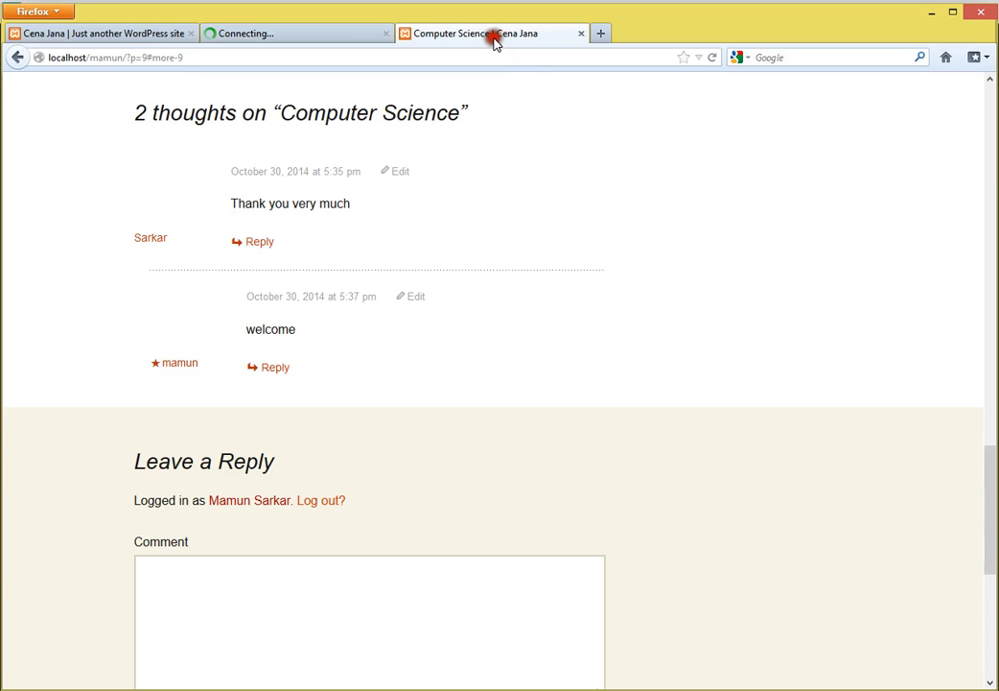
left_click(712, 58)
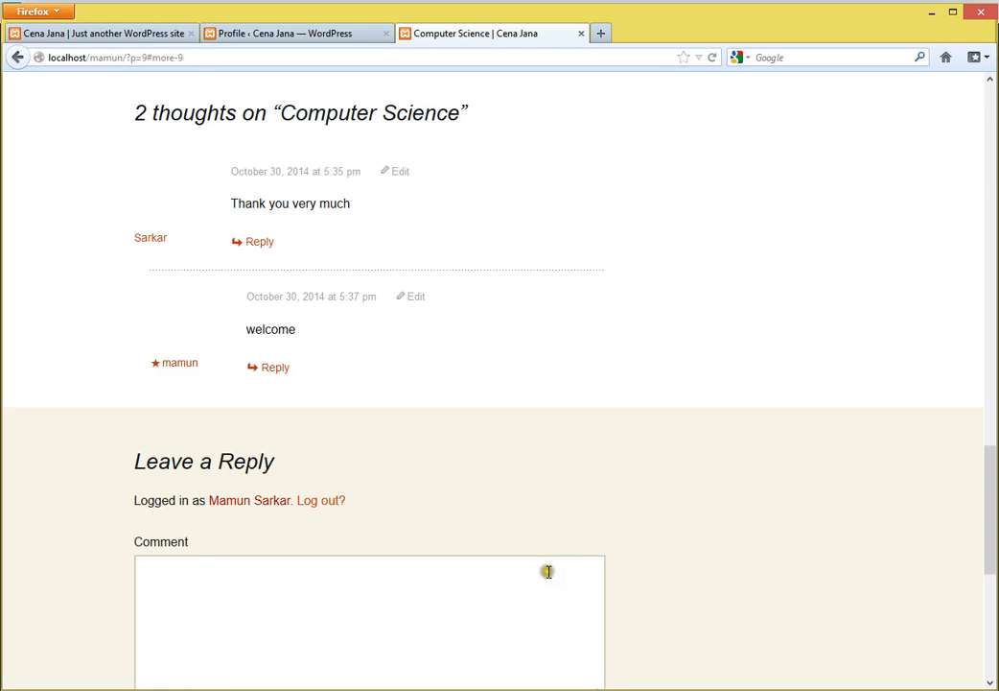
left_click(713, 60)
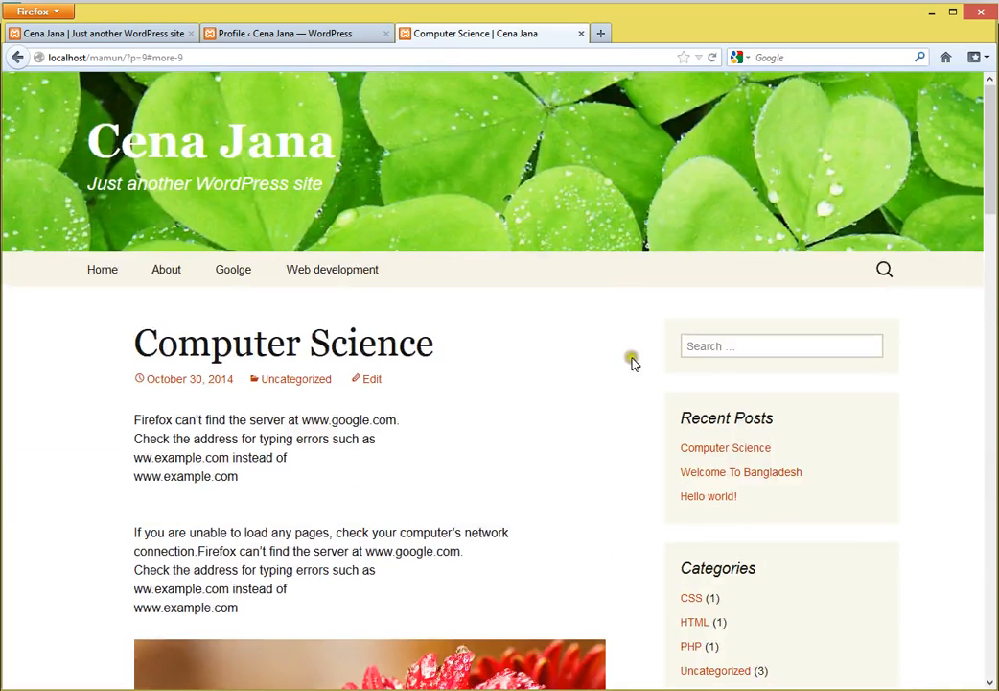
left_click(288, 37)
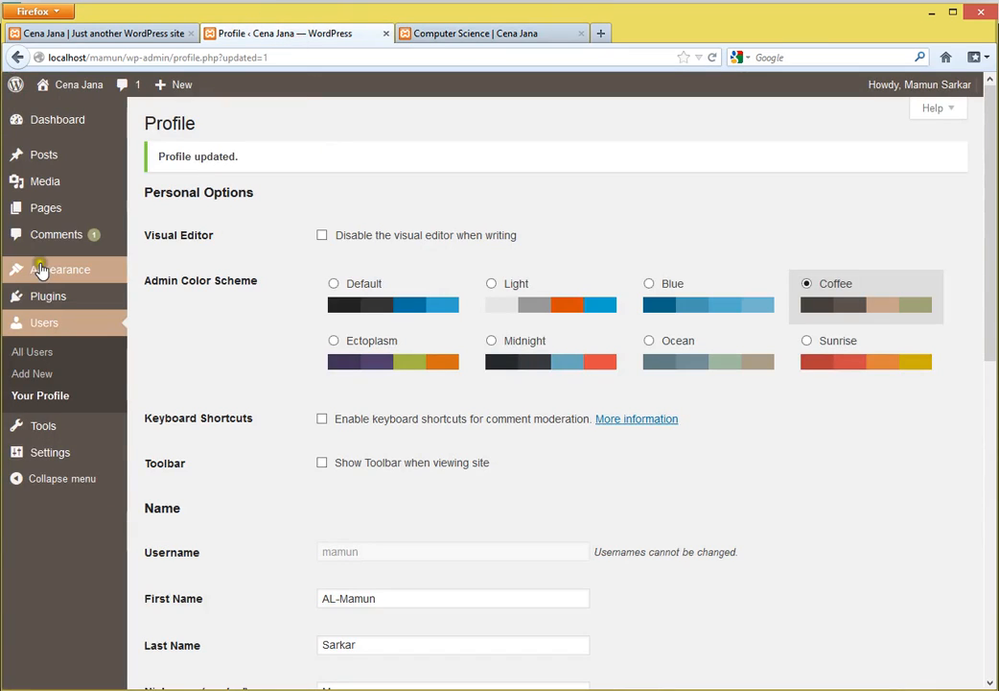
- Open Appearance > Themes in a new tab and activate Twenty Fourteen
mouse_move(67, 277)
middle_click(161, 274)
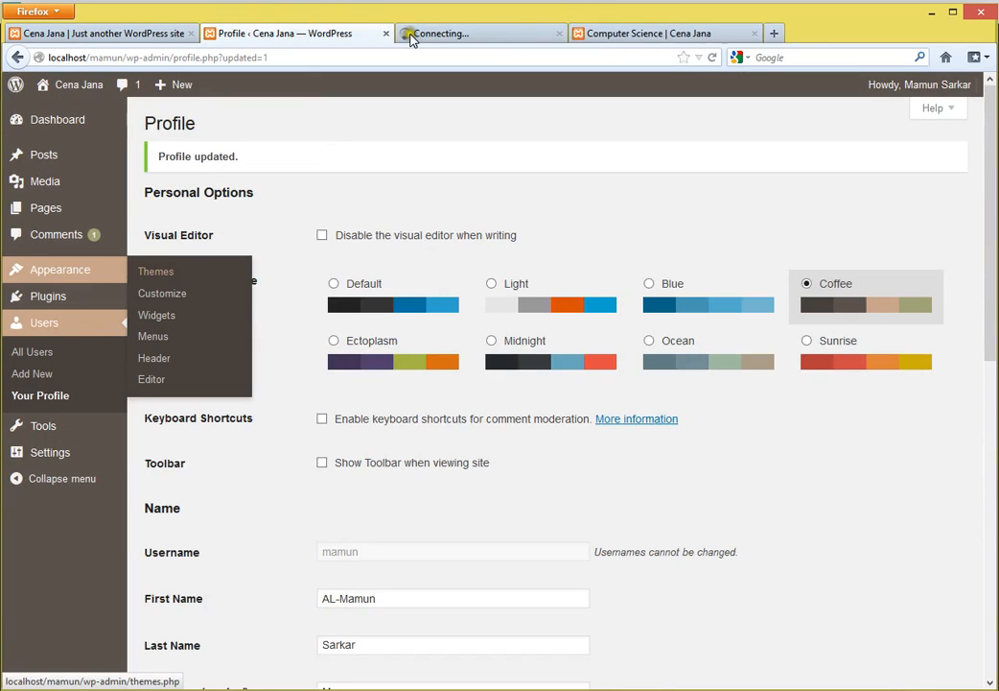
left_click(461, 34)
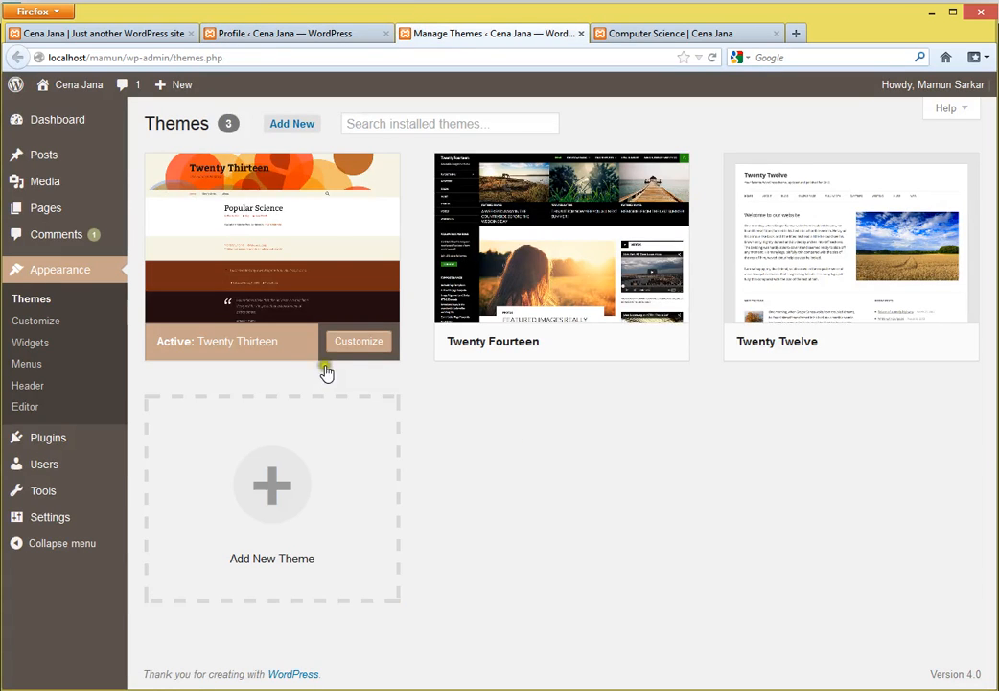
left_click(582, 344)
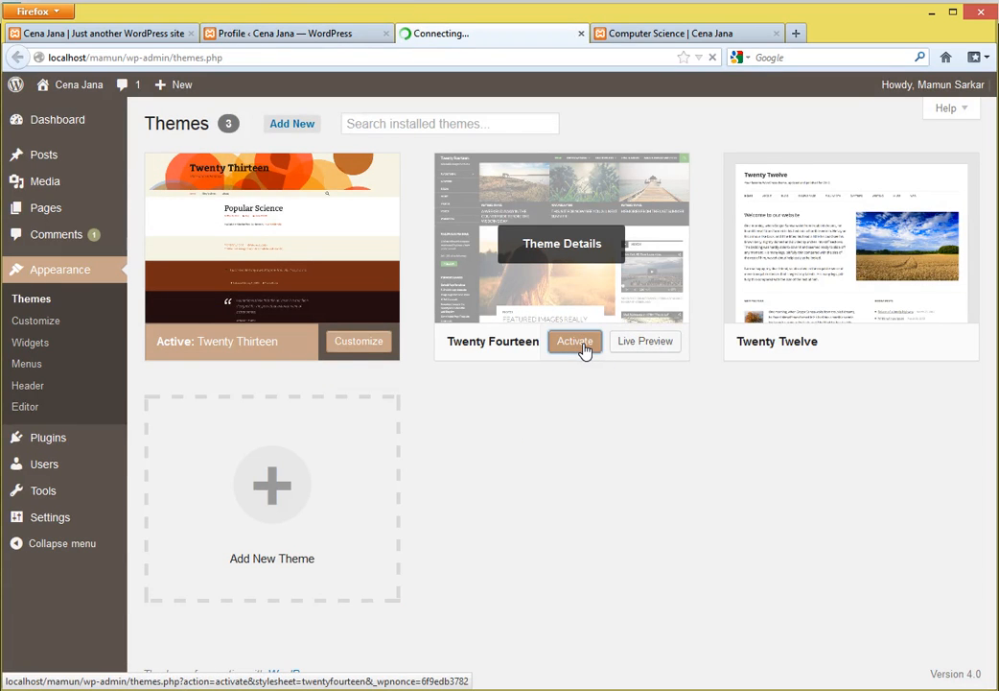
- View the Computer Science post in the Twenty Fourteen look, then return to the profile
left_click(664, 35)
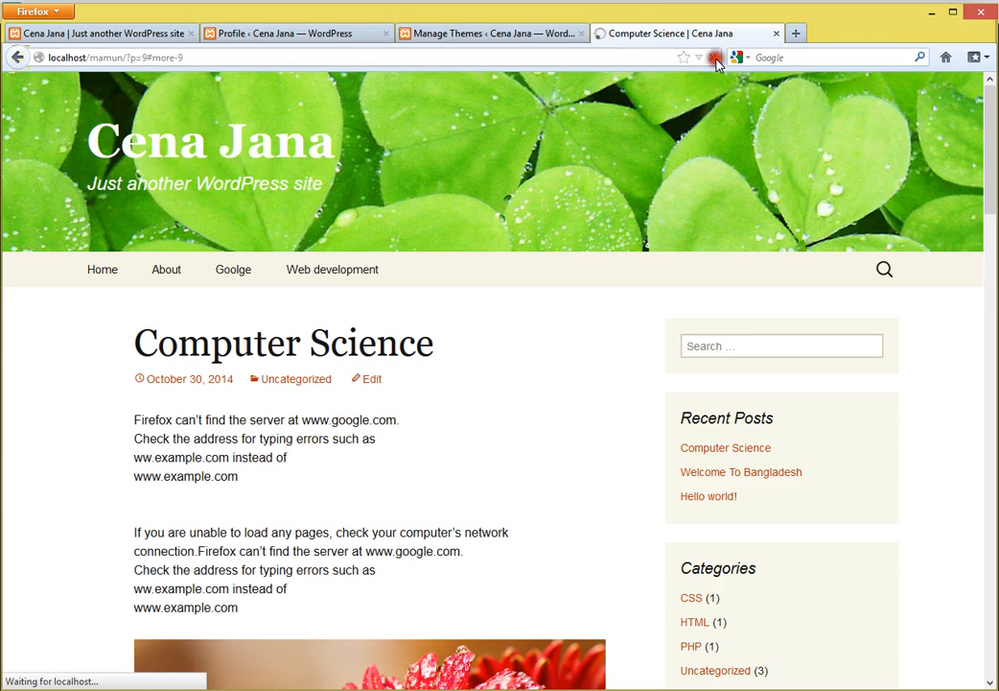
scroll(795, 477, "up", 5)
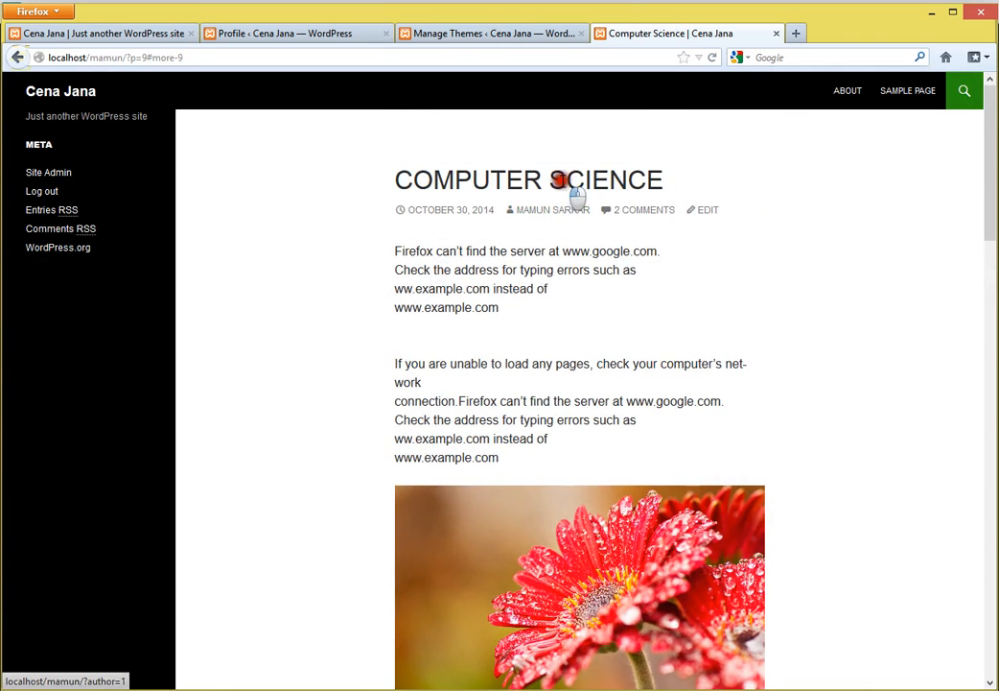
scroll(587, 575, "down", 10)
scroll(602, 590, "up", 10)
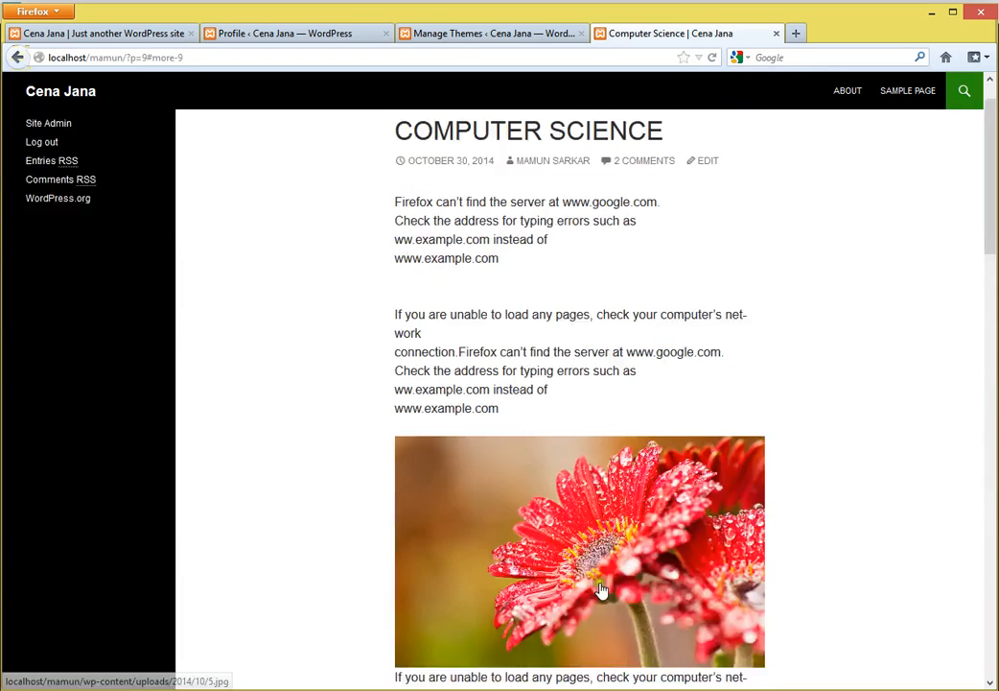
left_click(482, 42)
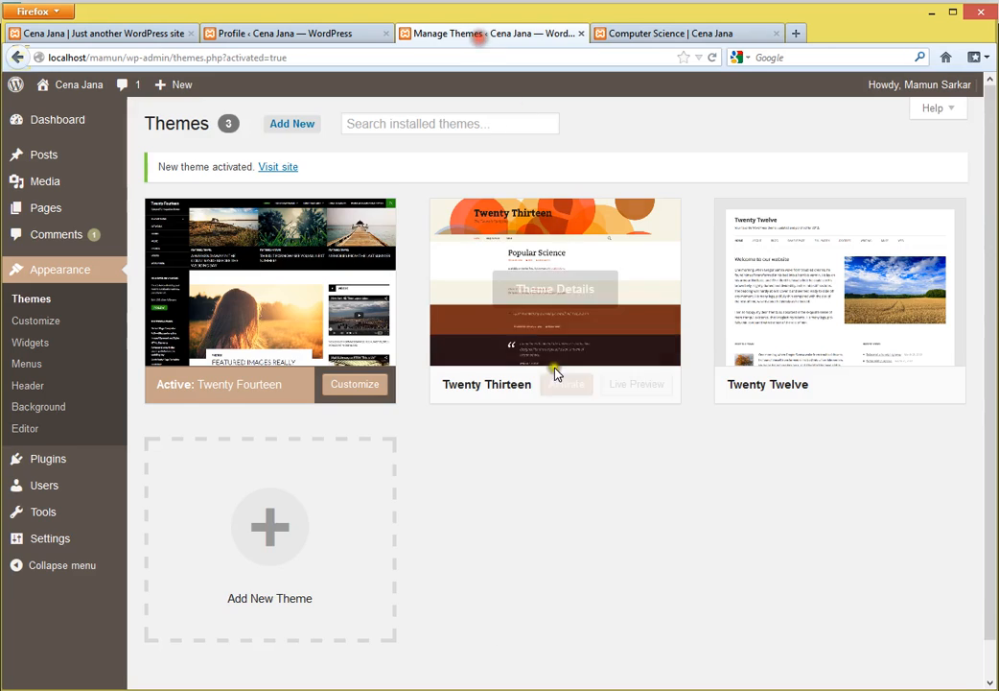
scroll(553, 370, "down", 1)
left_click(293, 42)
scroll(397, 238, "down", 5)
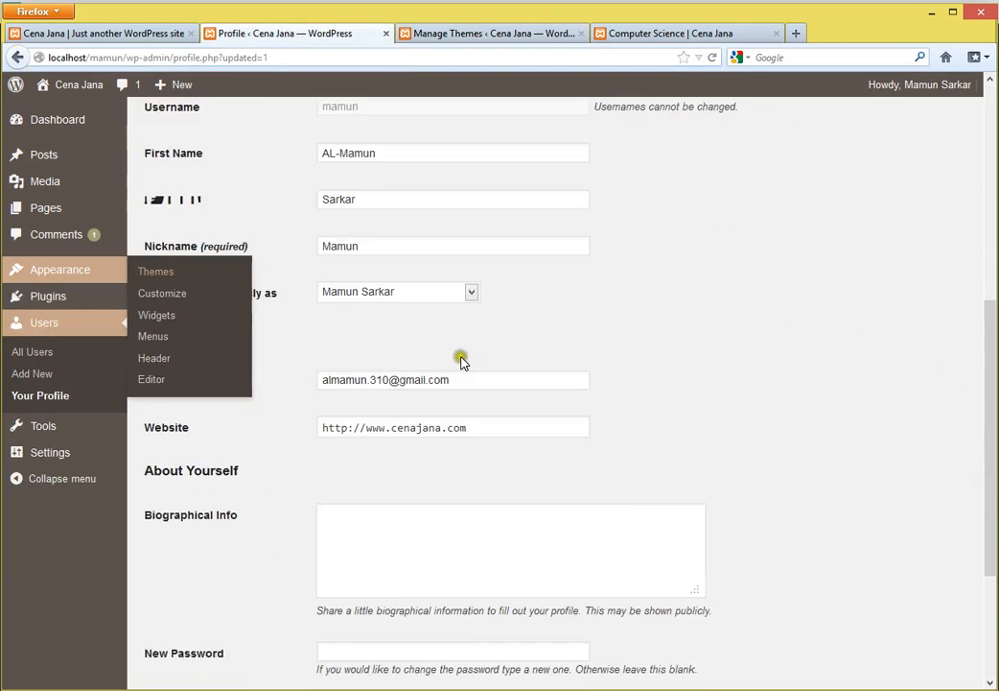
- Choose the full first and last name as the public display name, save, and reload the post
left_click_drag(140, 293, 270, 326)
left_click(269, 326)
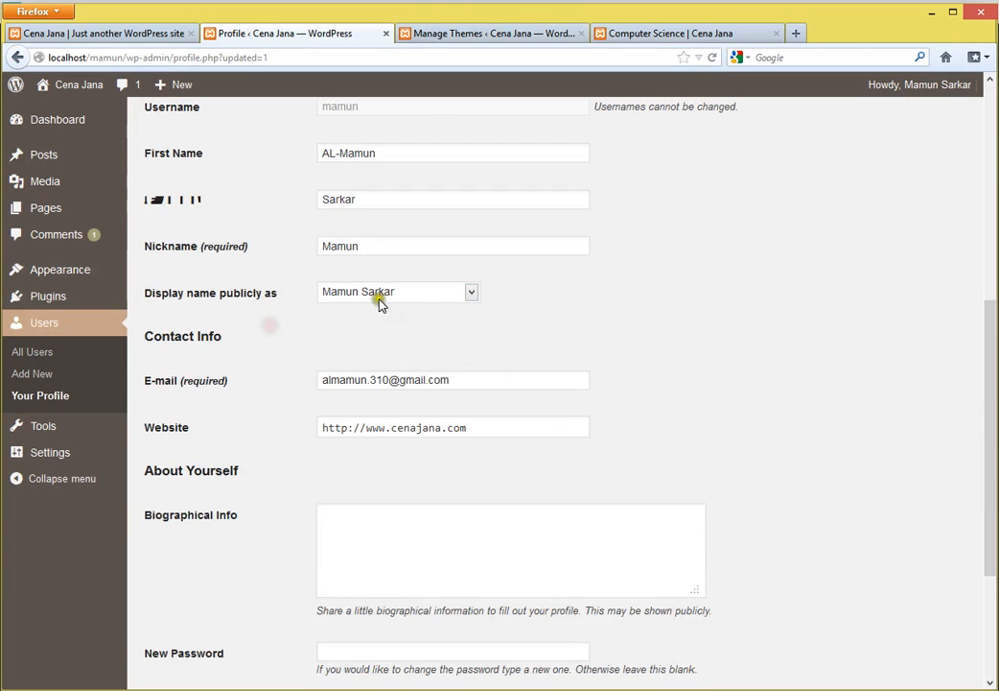
left_click(445, 297)
left_click(384, 379)
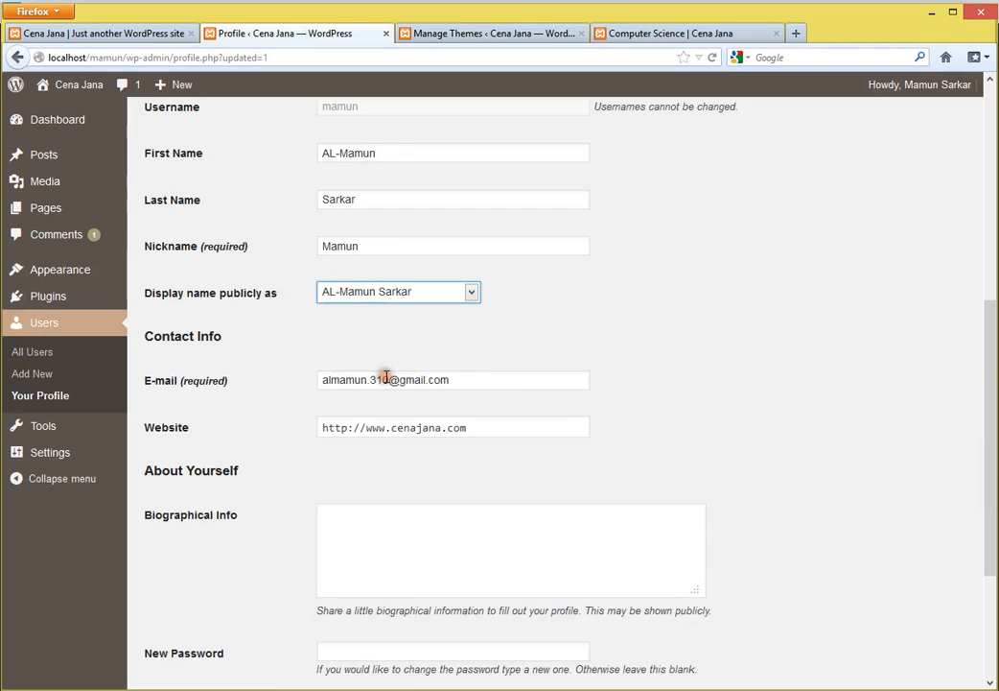
scroll(386, 403, "down", 3)
left_click(196, 613)
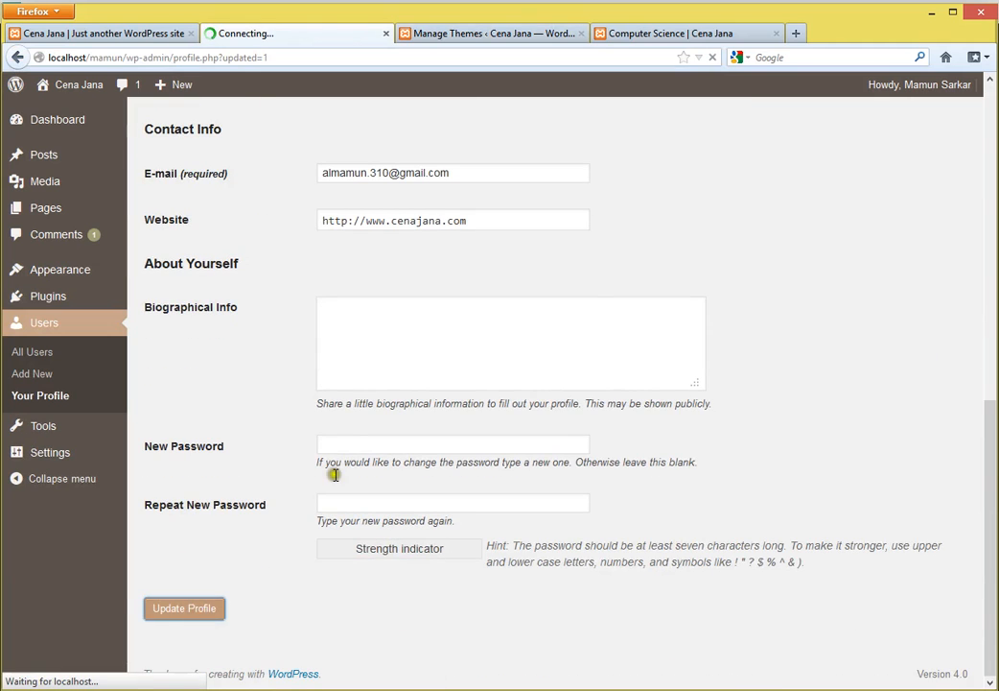
left_click(642, 34)
left_click(712, 57)
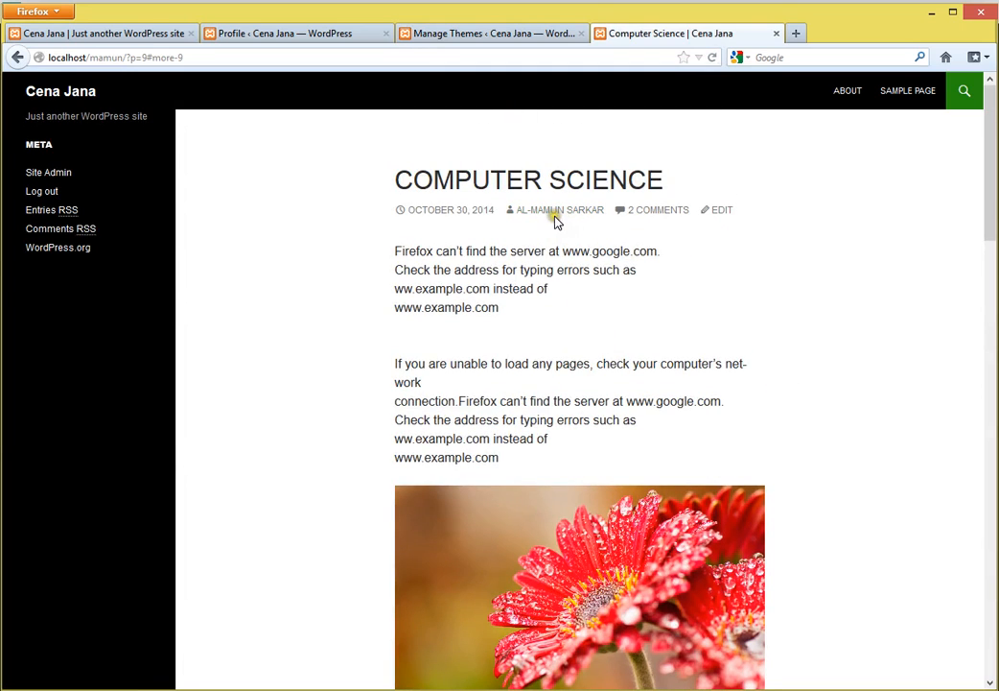
- Recheck the display name list unchanged, then close the Manage Themes tab and return to the profile
left_click(484, 33)
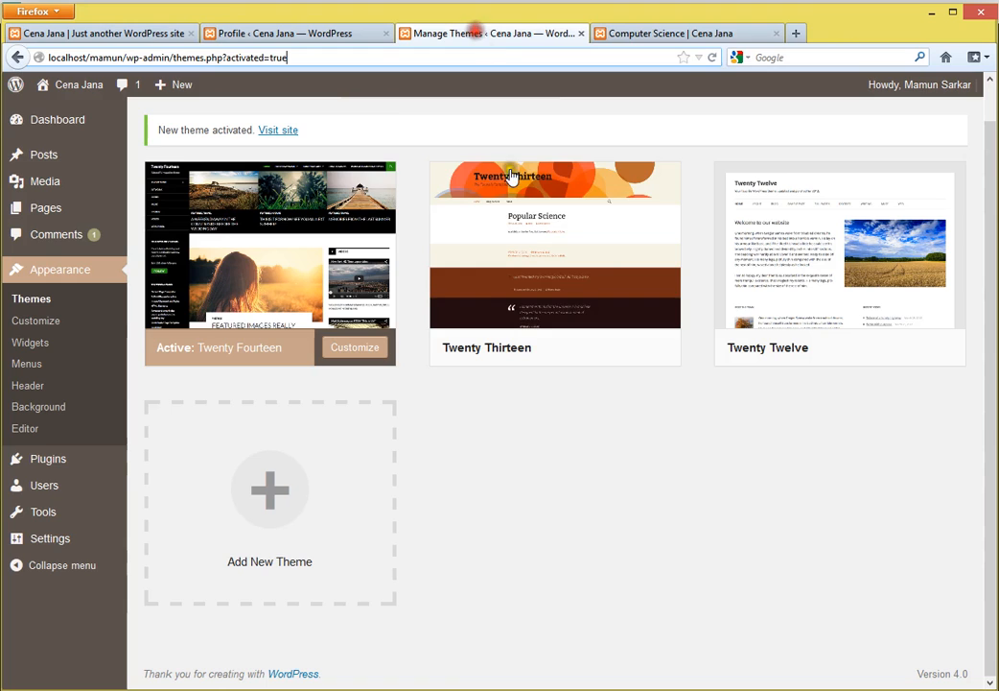
left_click(324, 38)
scroll(511, 573, "down", 5)
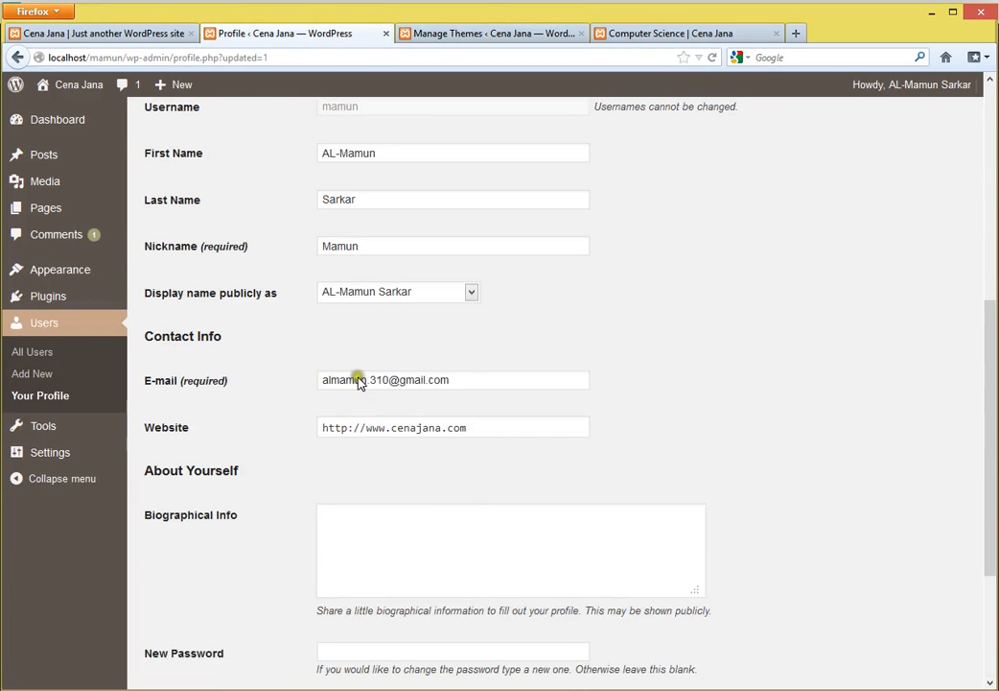
left_click(446, 291)
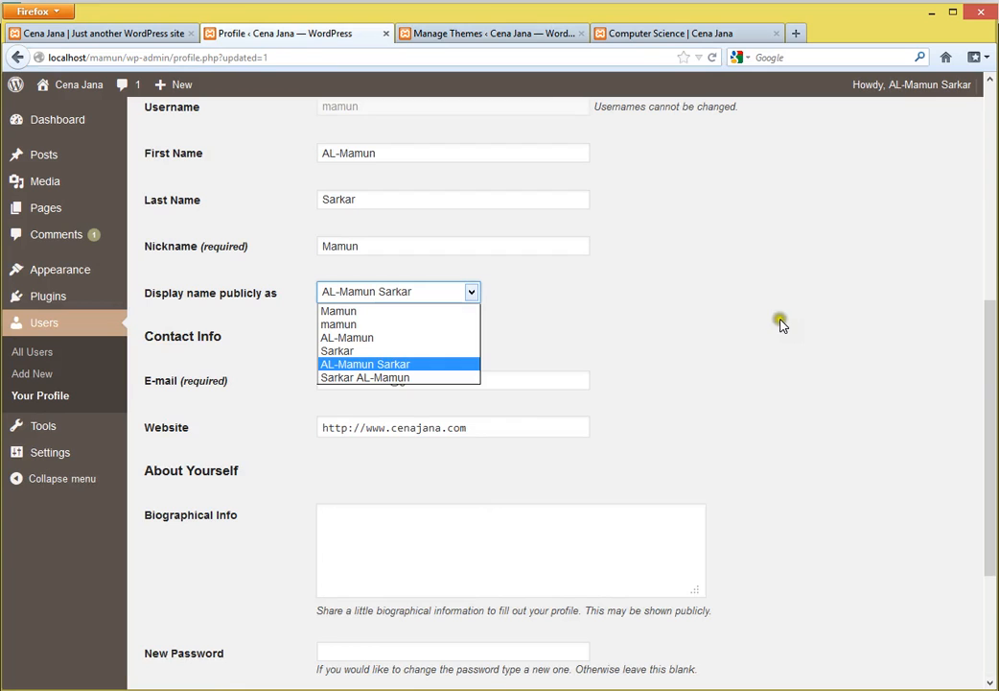
left_click(649, 33)
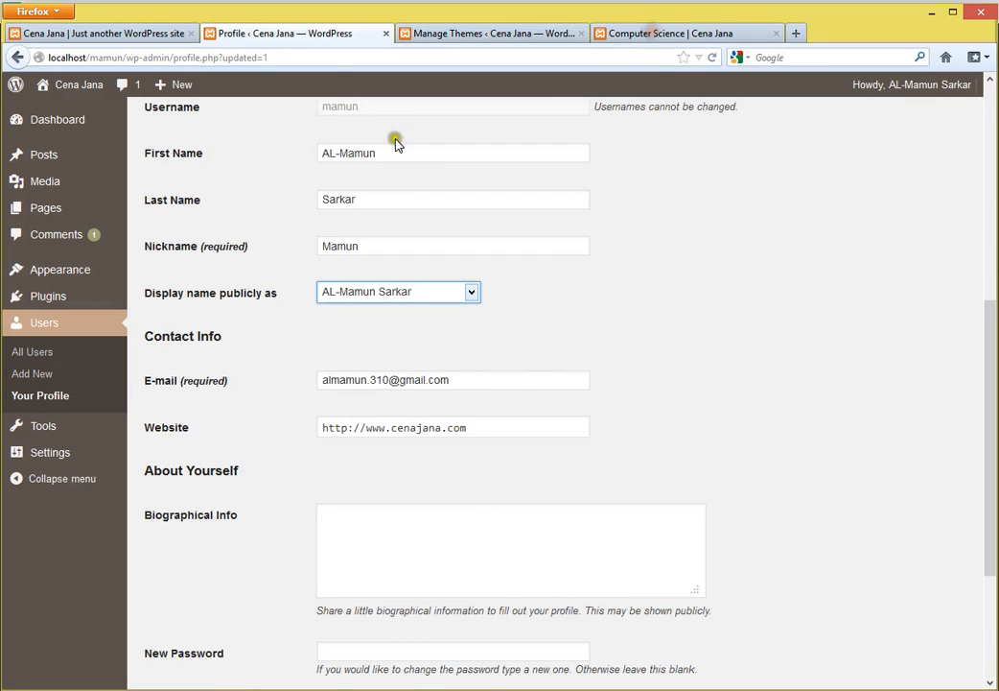
scroll(446, 422, "up", 5)
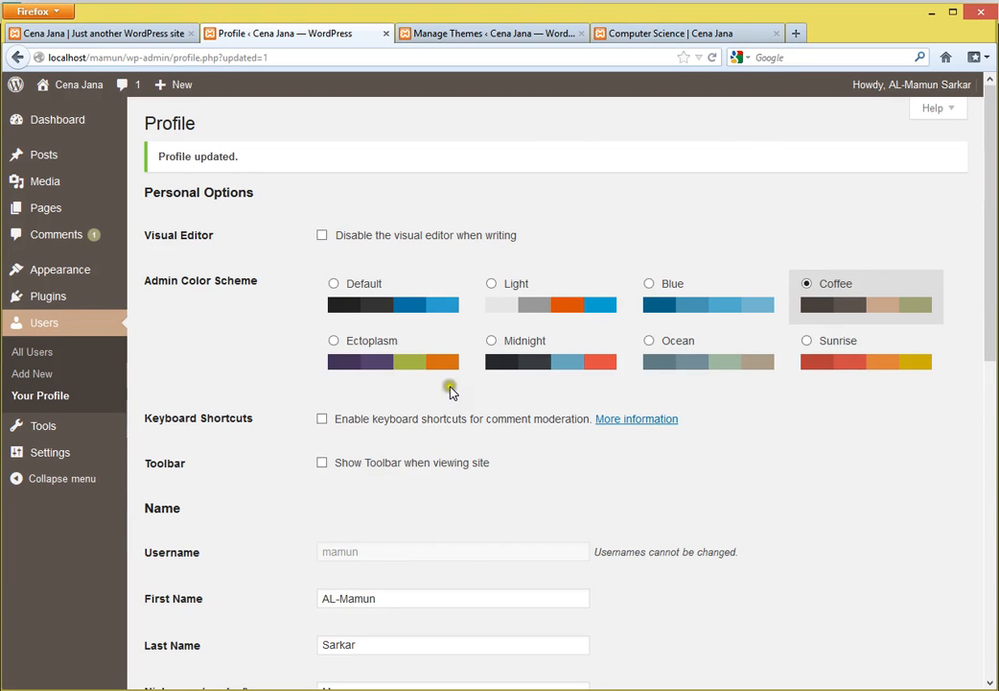
left_click(648, 39)
left_click(511, 37)
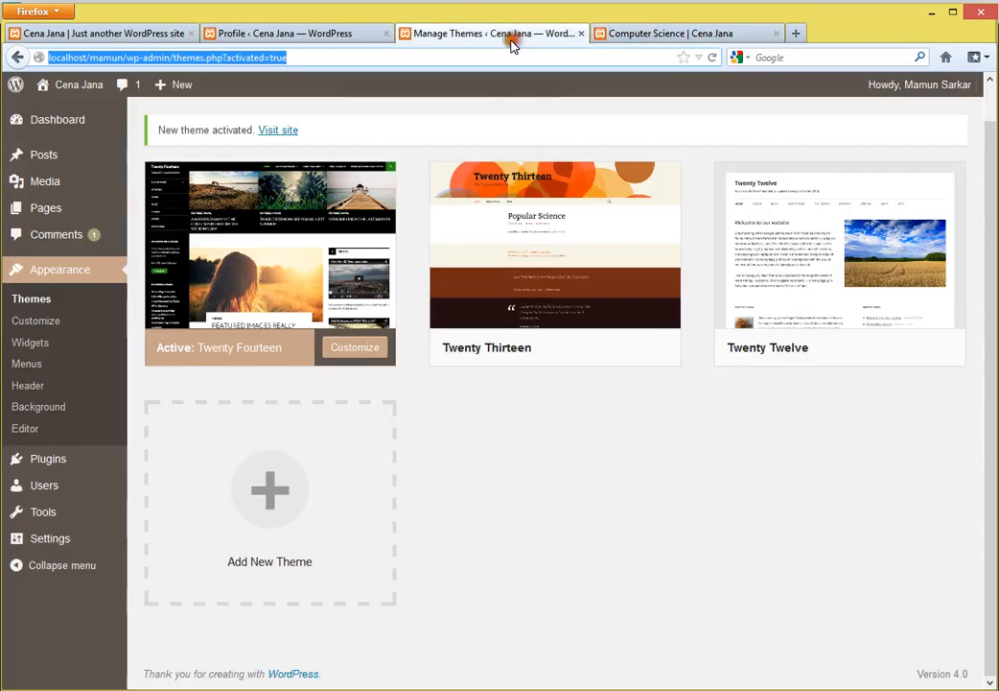
middle_click(495, 40)
left_click(280, 28)
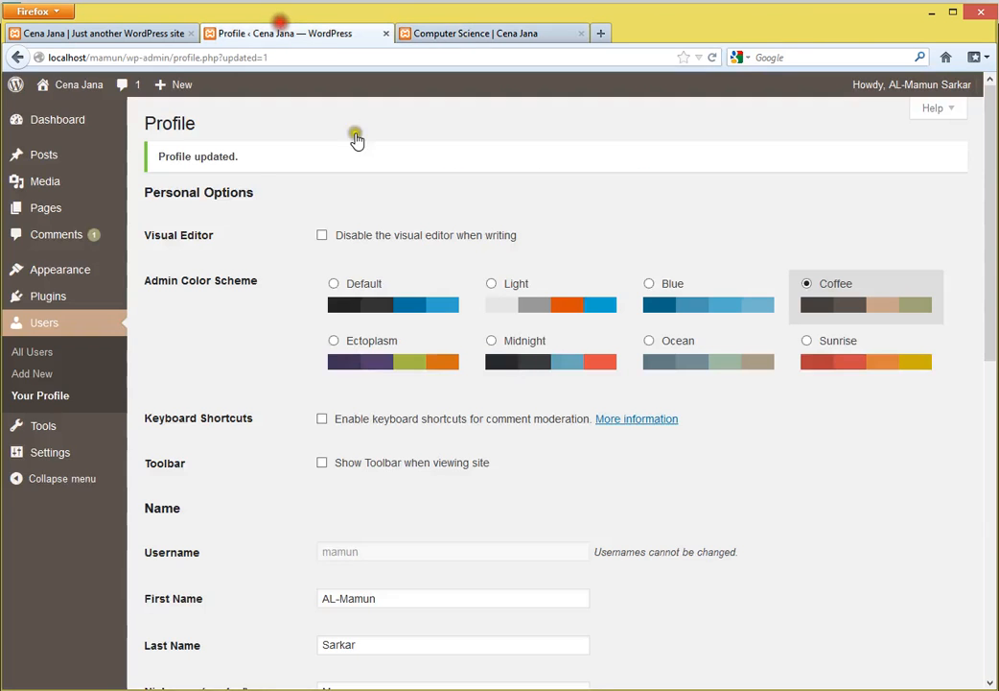
left_click(860, 463)
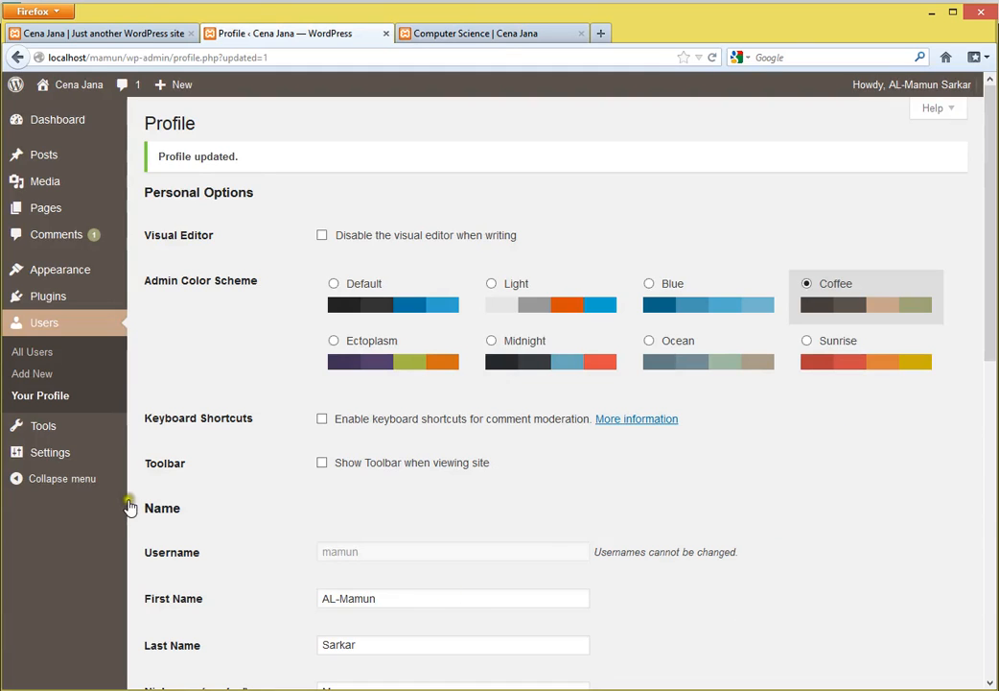
- Open the Add New User form, reloading it blank after an accidental submit
left_click(28, 352)
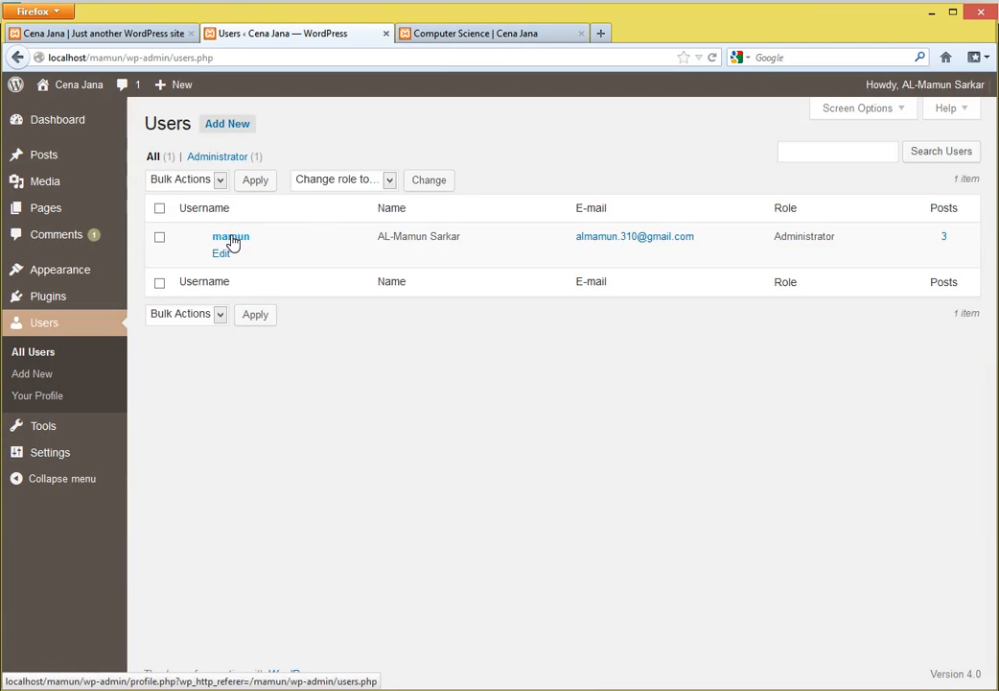
left_click(31, 382)
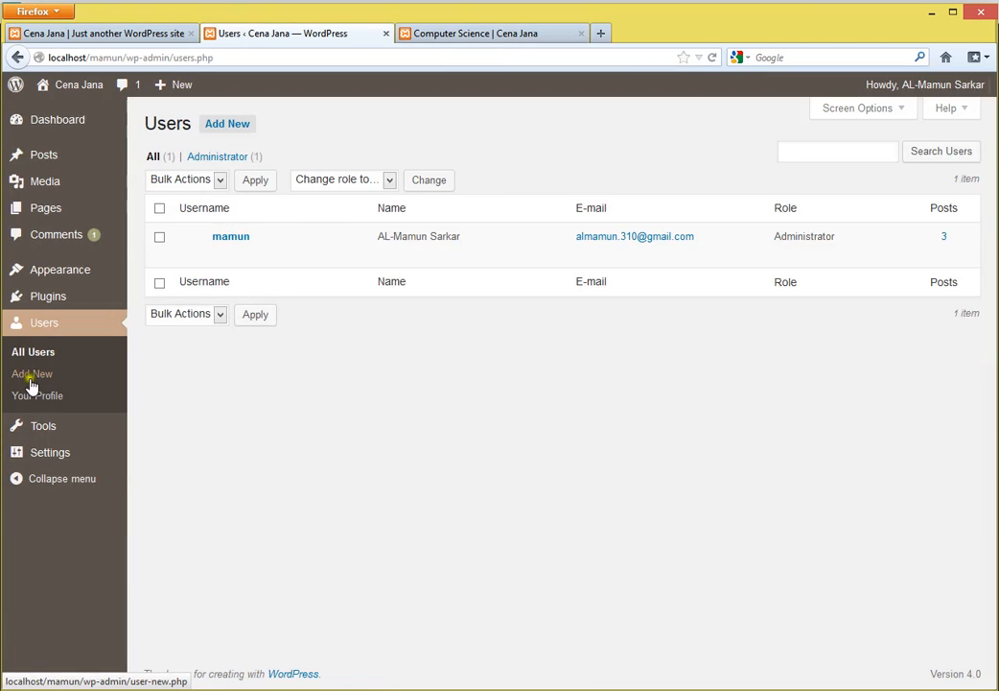
left_click(235, 126)
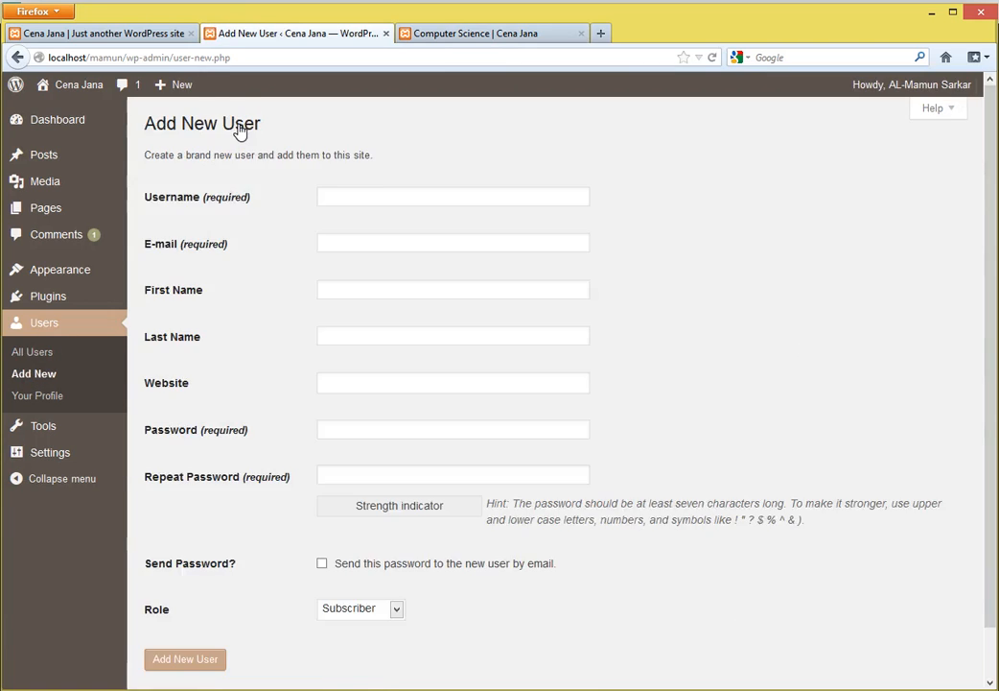
left_click(403, 199)
key("Return")
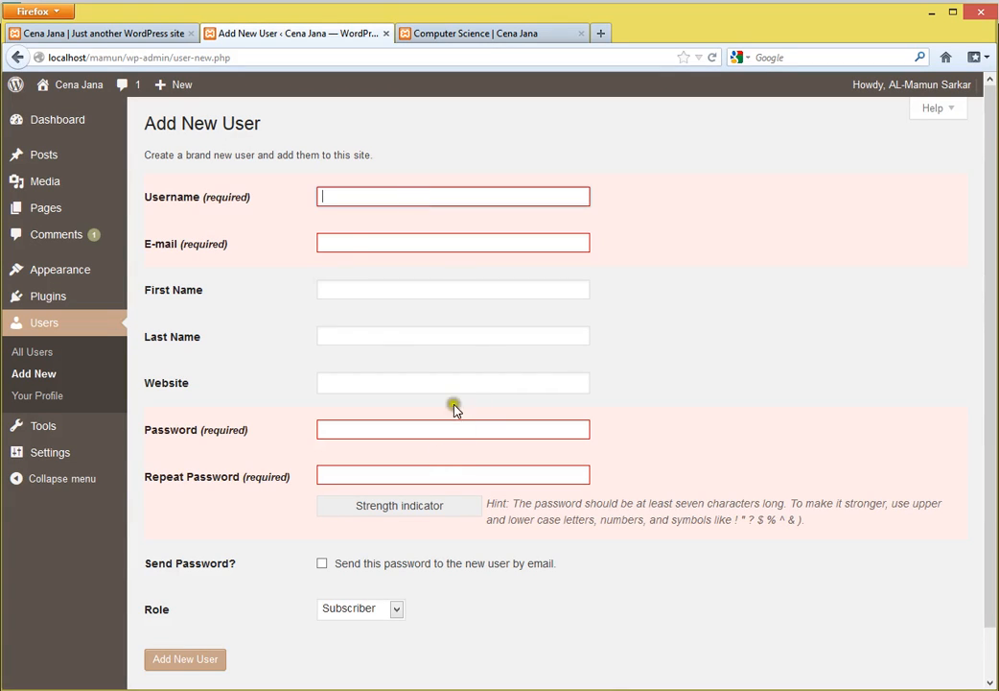
left_click(351, 191)
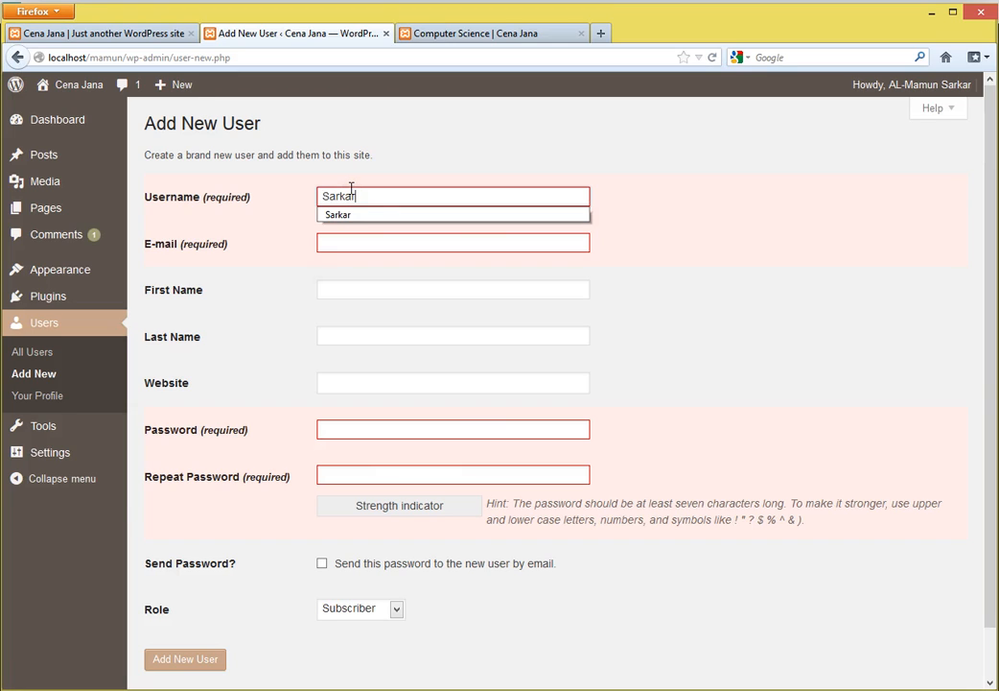
left_click(36, 373)
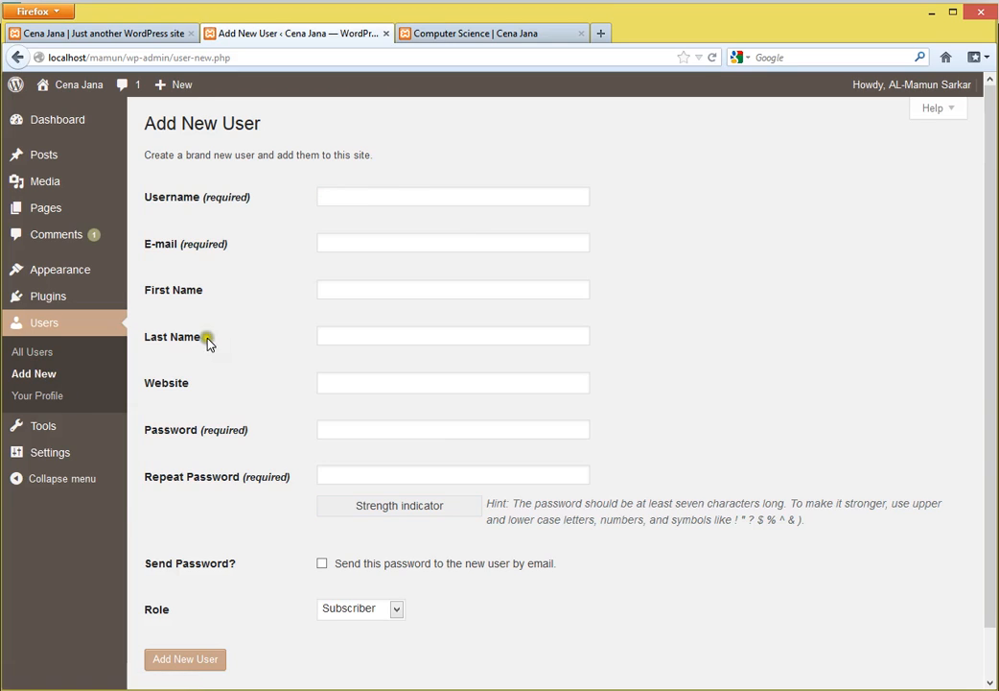
- Enter the username and an e-mail taken from a remembered address, with part replaced by 'csit'
left_click(388, 201)
type("Sarkar")
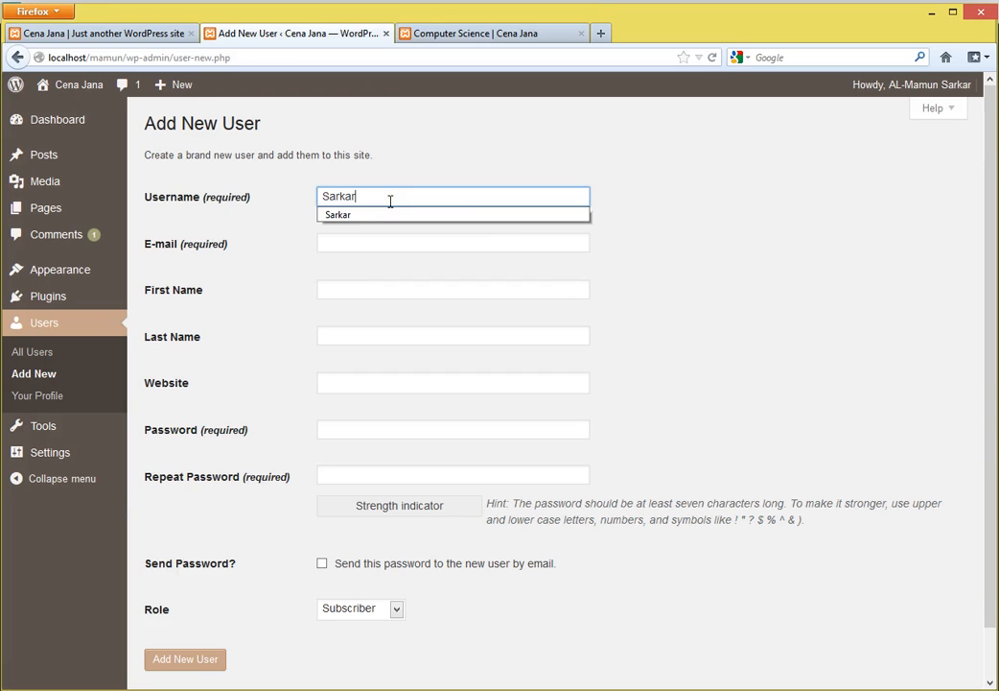
left_click(361, 240)
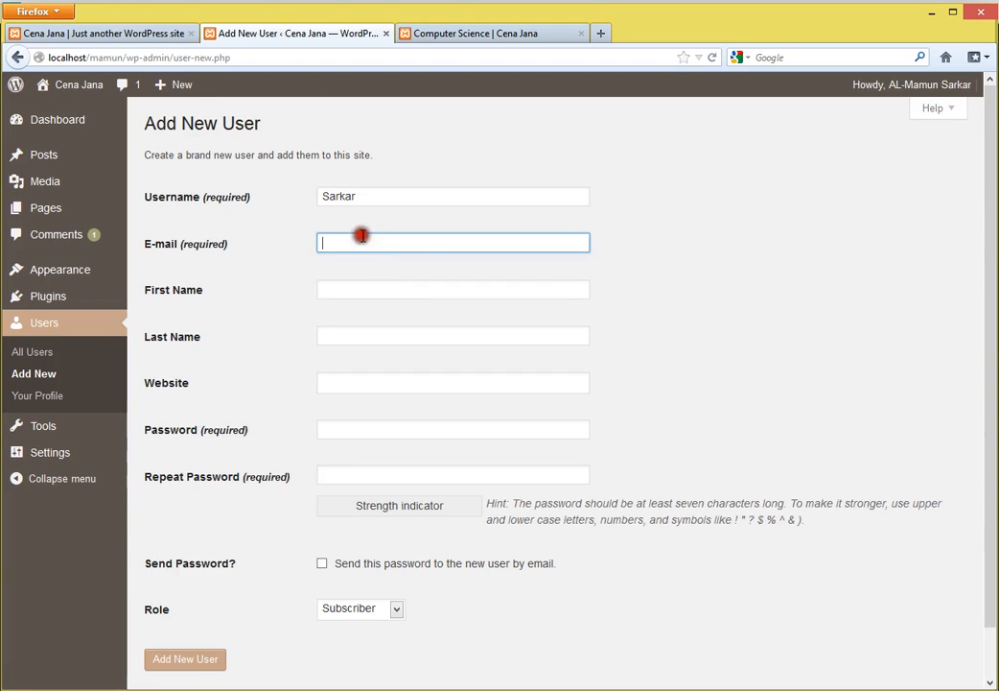
left_click(362, 238)
left_click(365, 276)
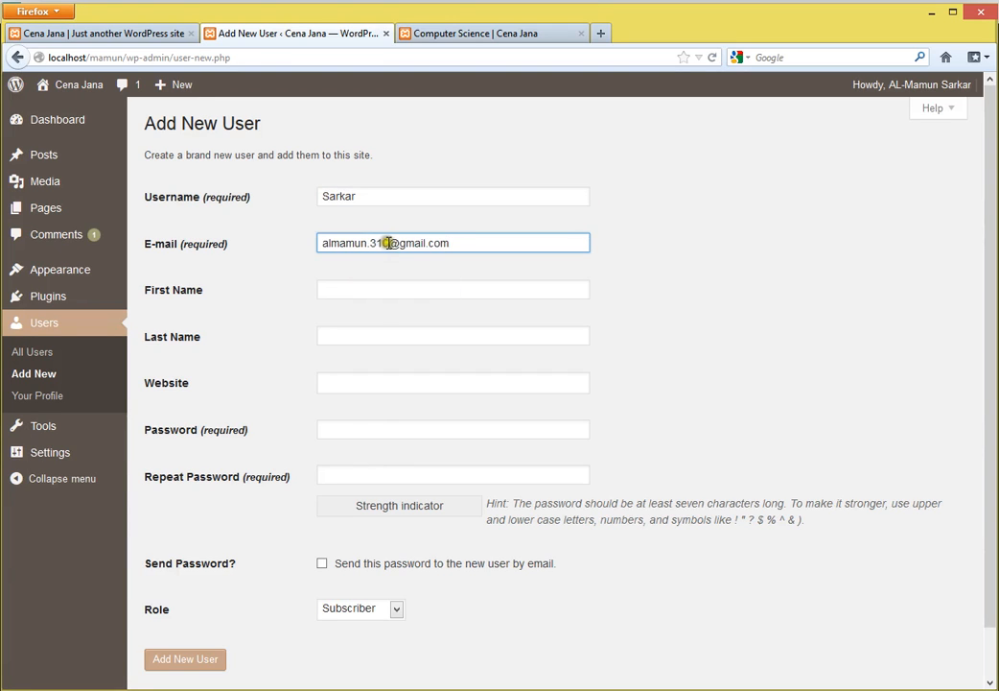
left_click_drag(385, 242, 371, 243)
type("csit")
- Fill in the new user's first and last name
left_click(407, 290)
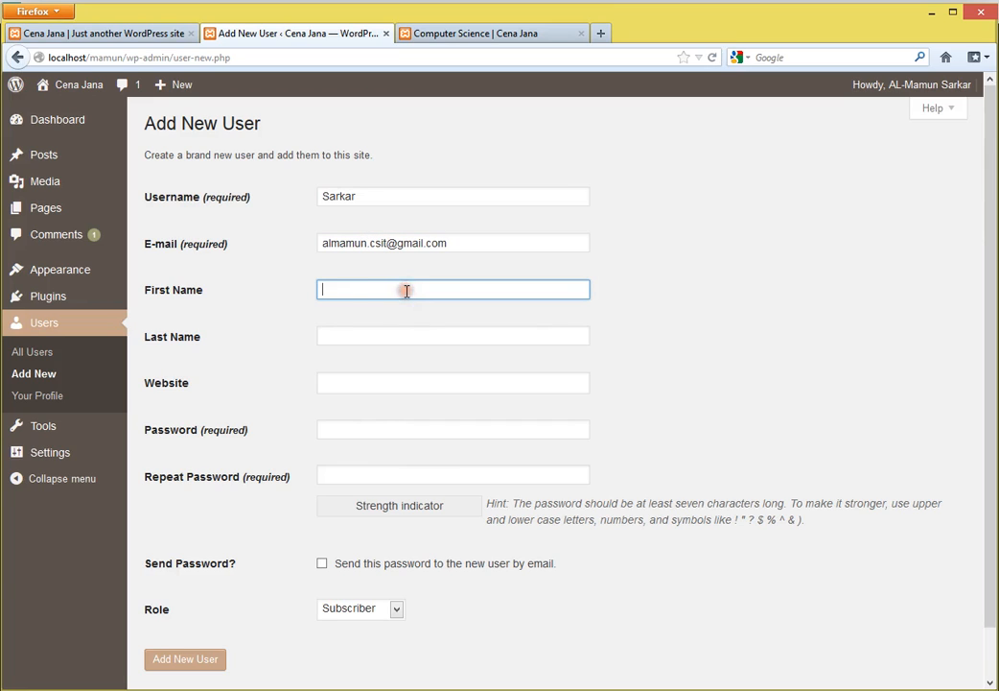
left_click(407, 290)
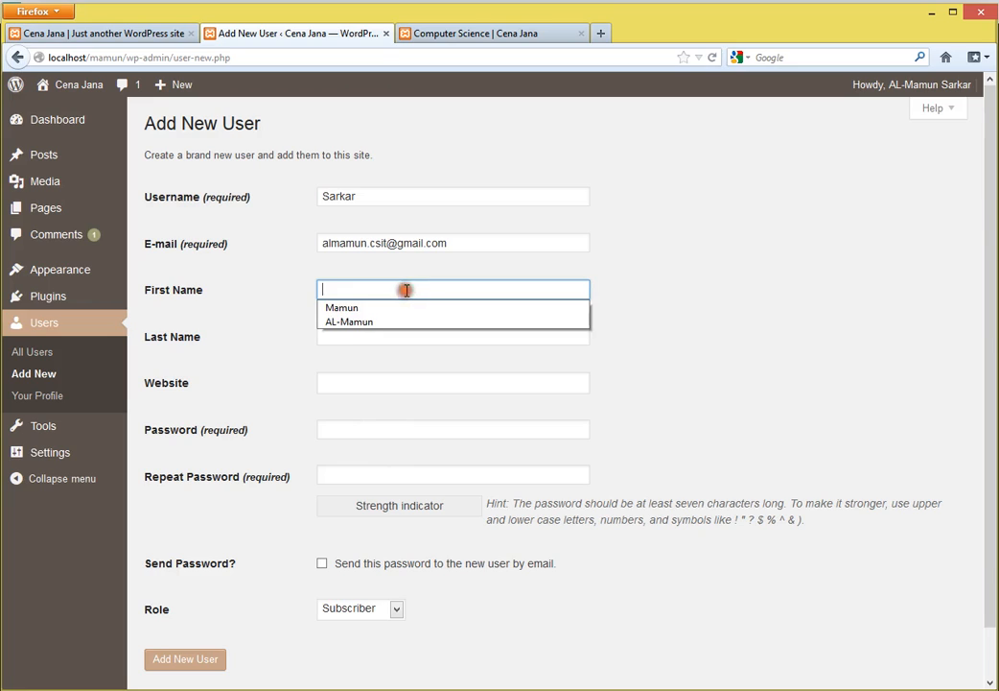
left_click(400, 288)
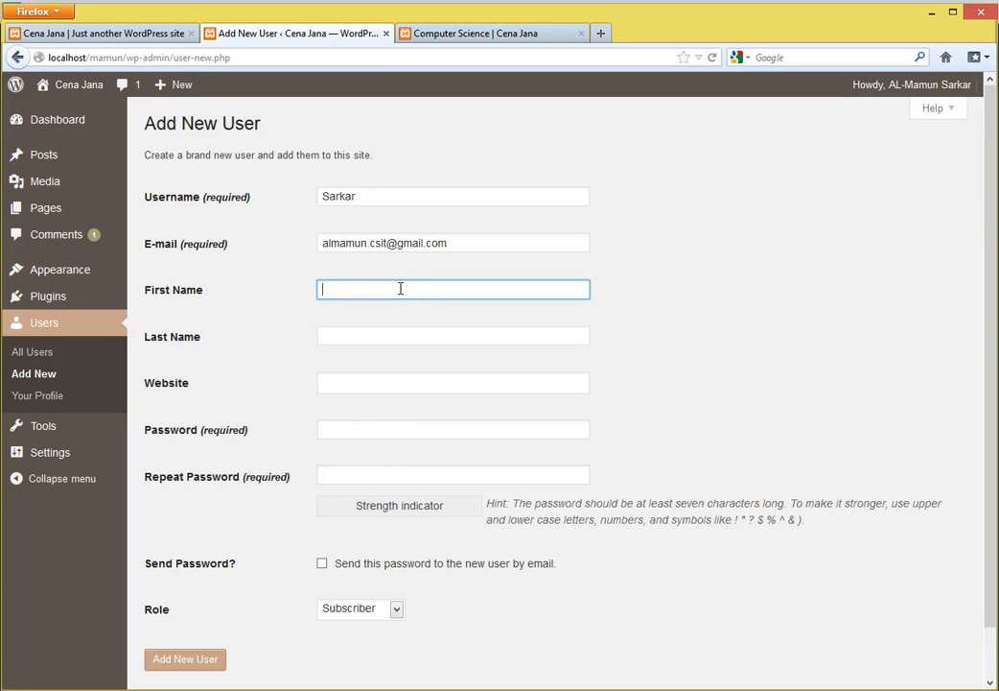
type("M")
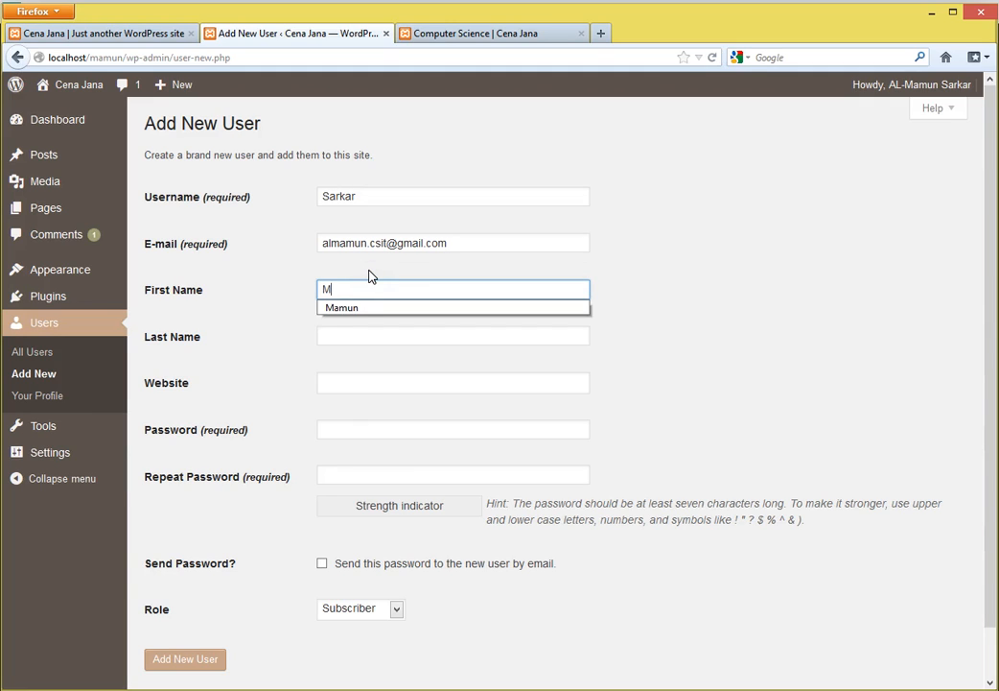
type("amun")
key("Tab")
type("S")
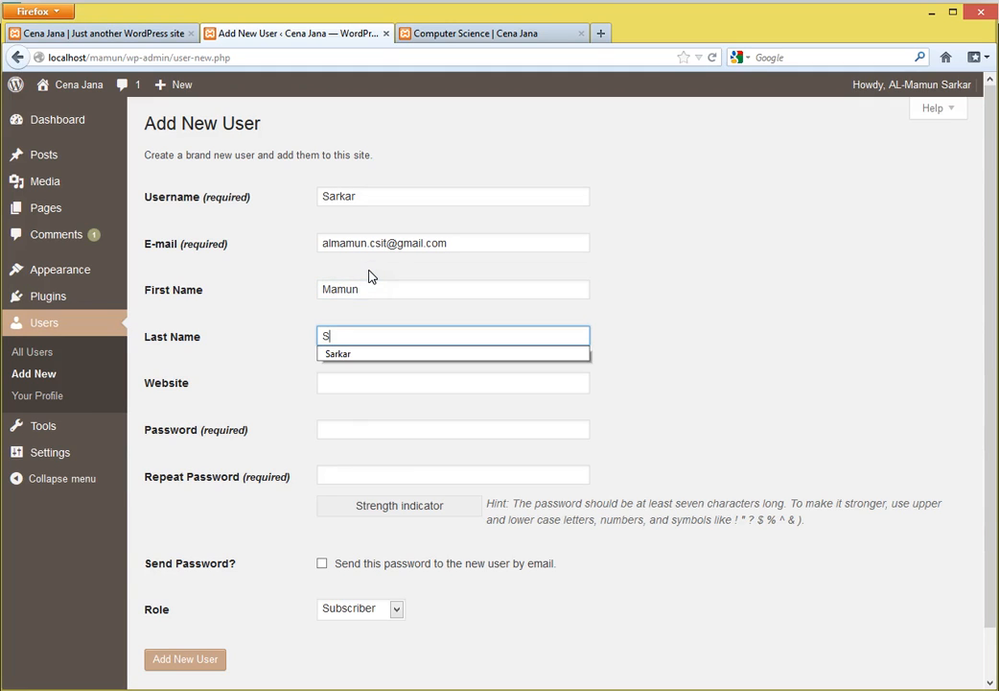
type("arkar")
- Add the saved website, enter and repeat the password, enable Send Password, and create the Subscriber
left_click(370, 382)
left_click(370, 399)
left_click(365, 429)
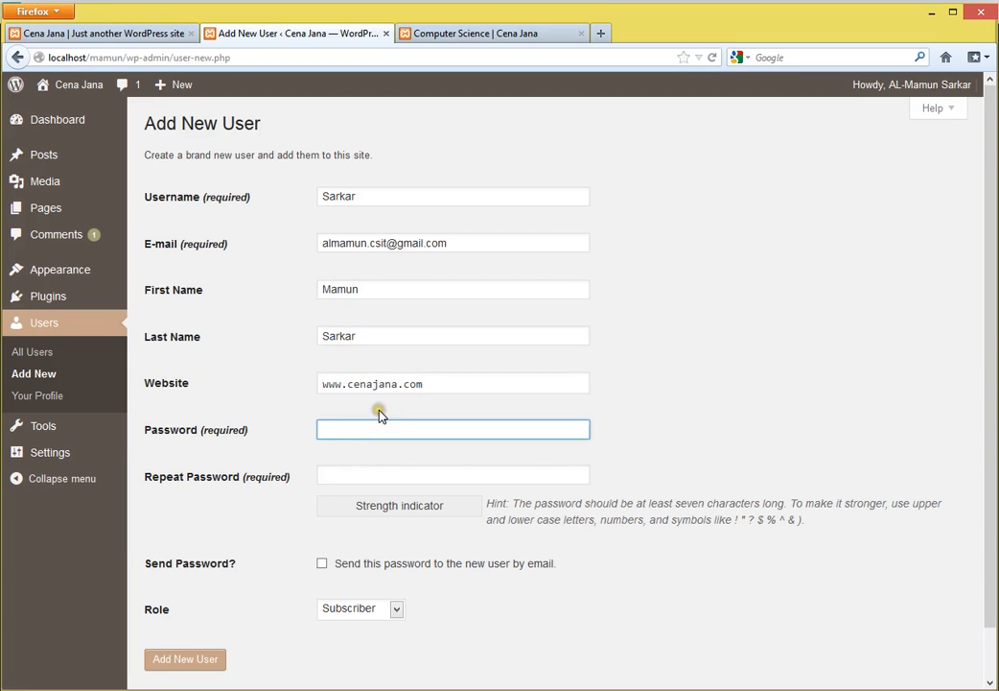
type("123")
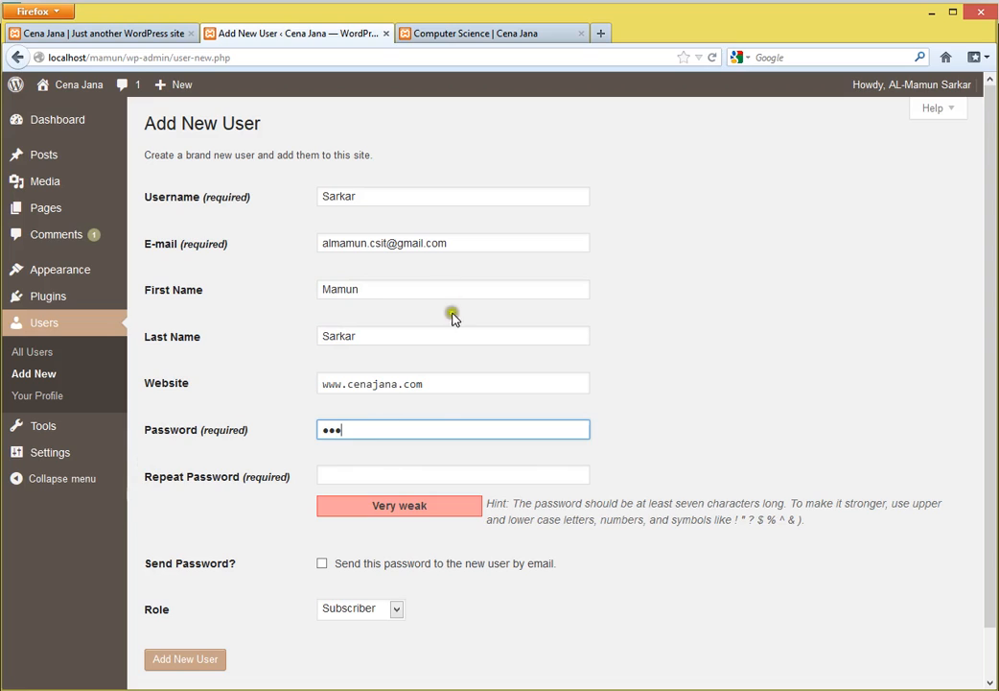
left_click(374, 473)
type("12")
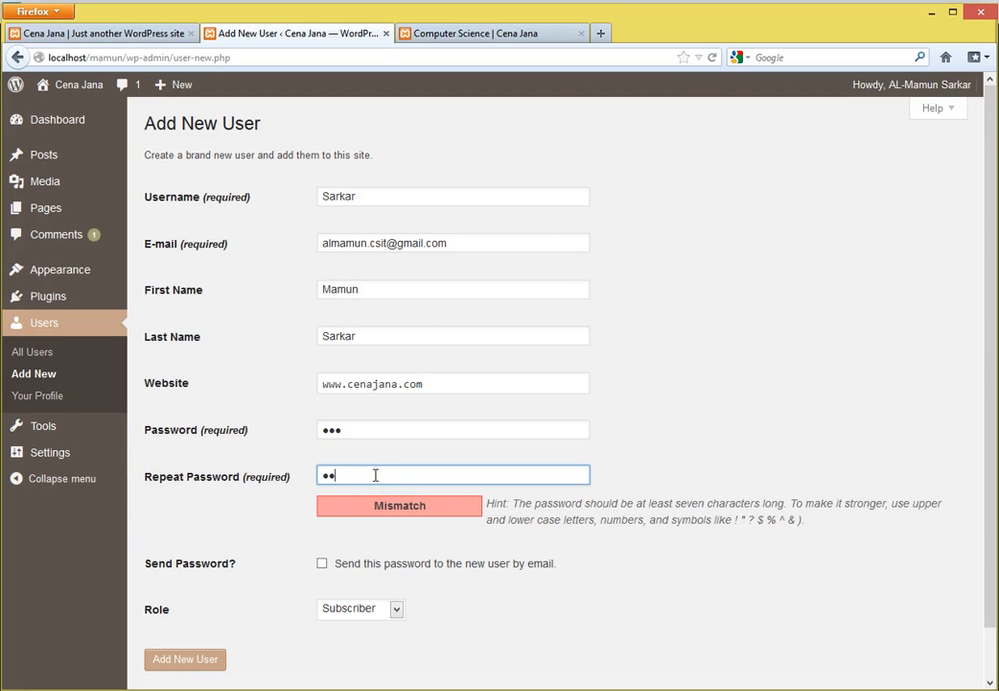
type("3")
left_click_drag(475, 241, 315, 242)
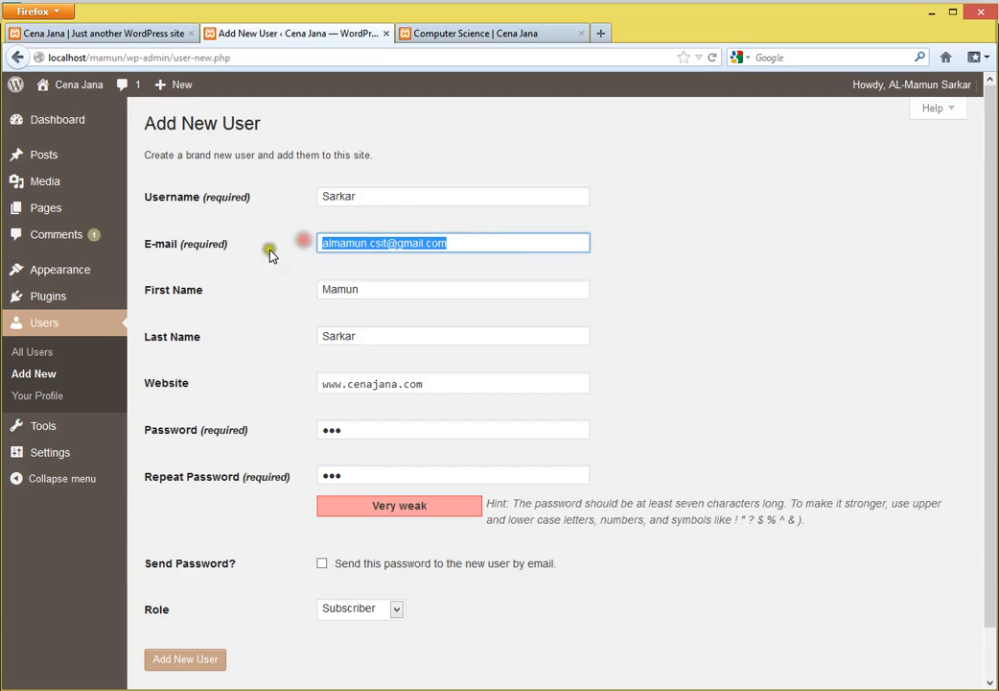
left_click(725, 340)
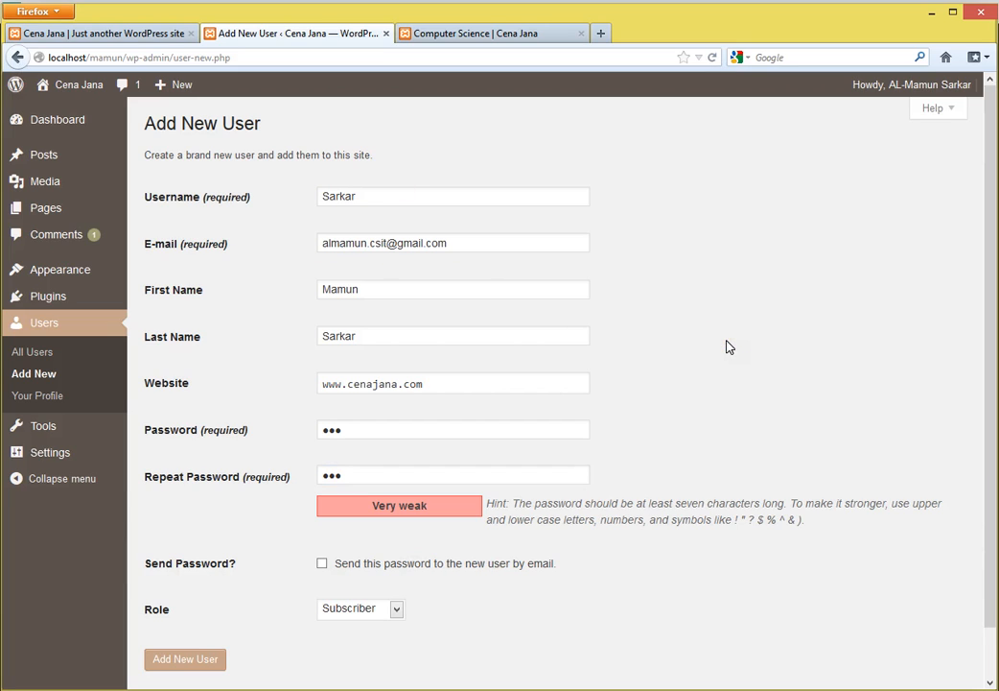
left_click(322, 564)
left_click(326, 565)
left_click(187, 663)
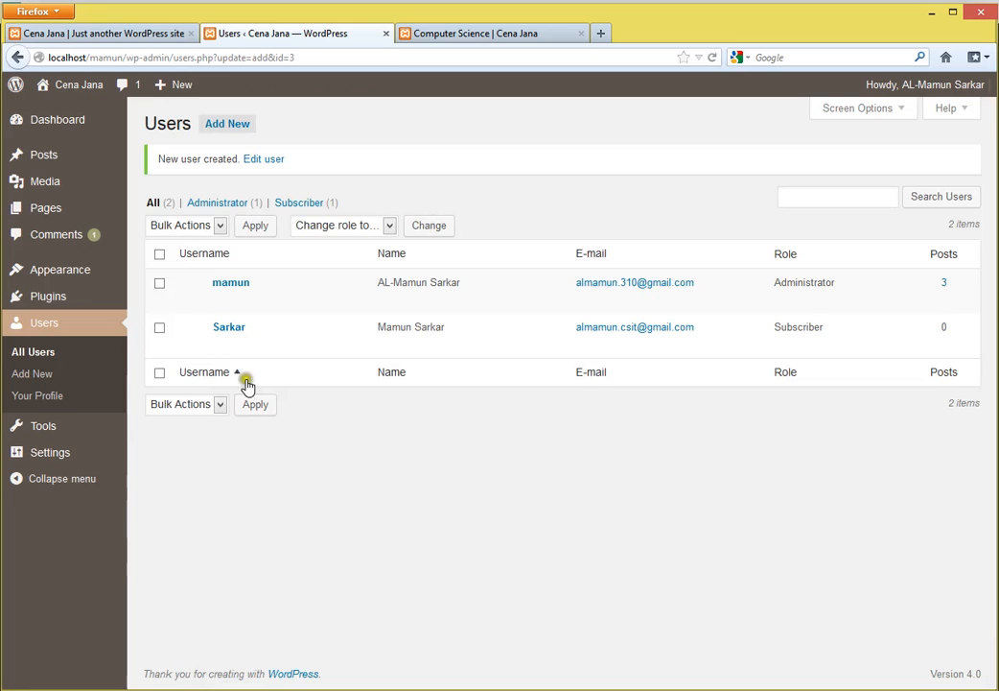
- Launch Internet Explorer from the Start menu
left_click(482, 36)
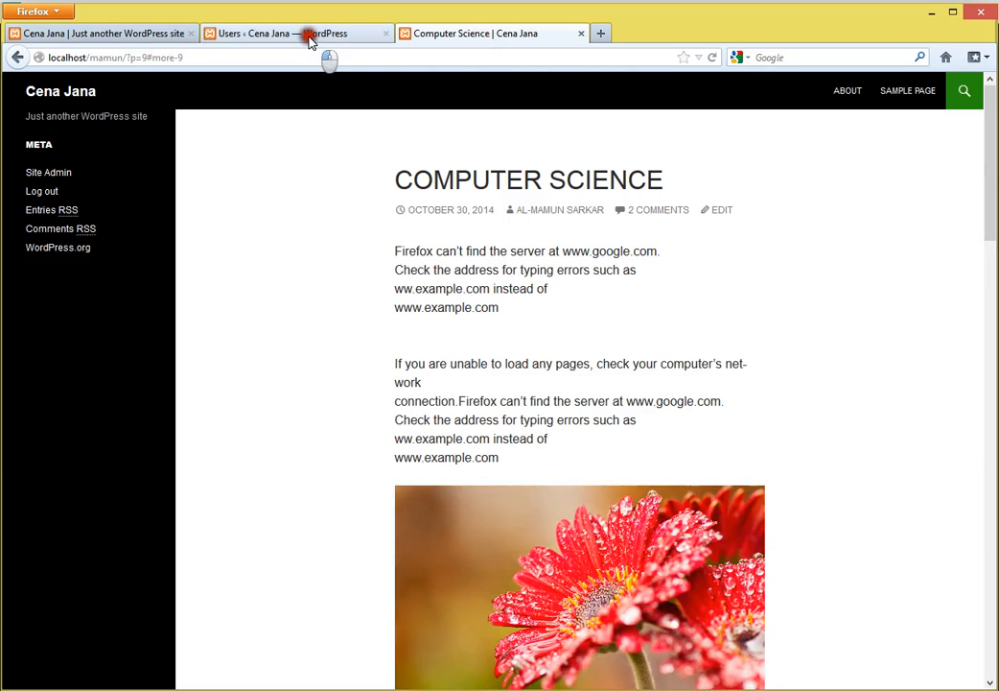
left_click(309, 36)
left_click(449, 37)
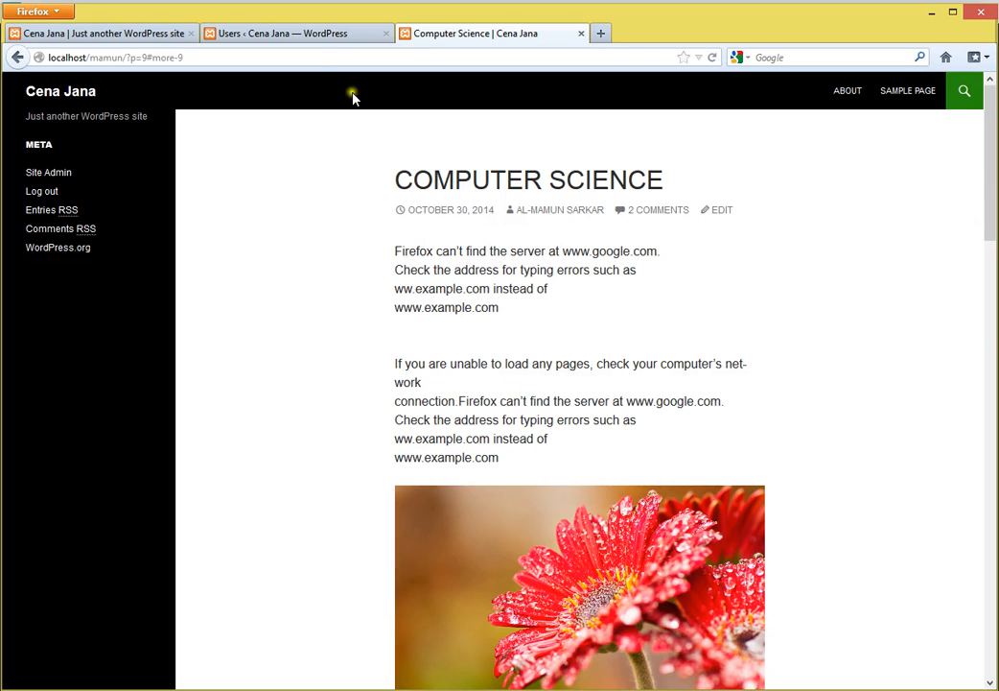
left_click(12, 689)
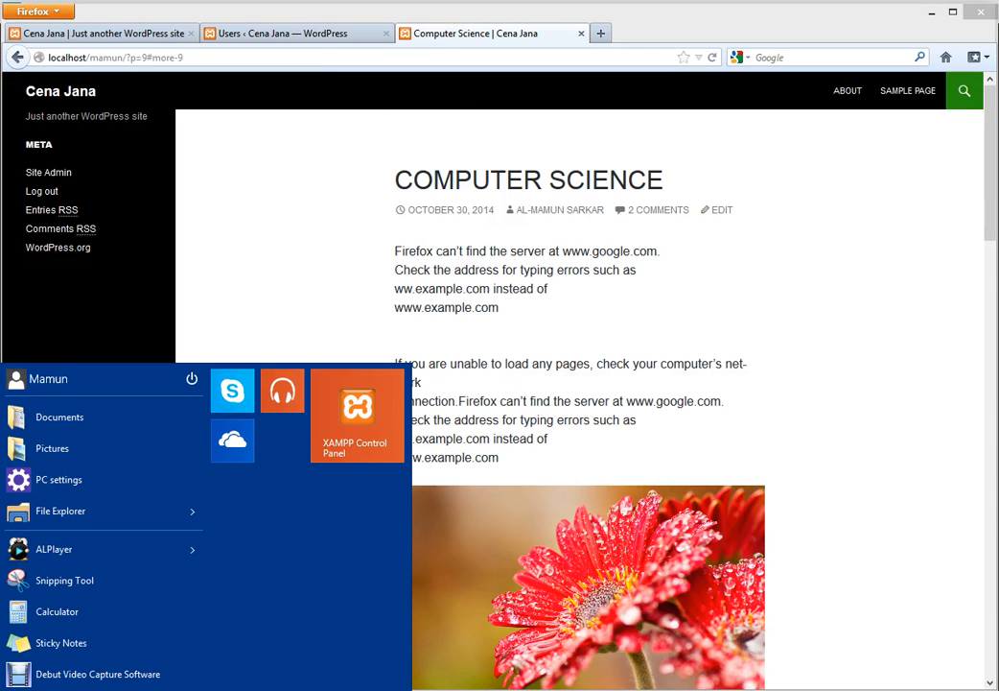
type("ie")
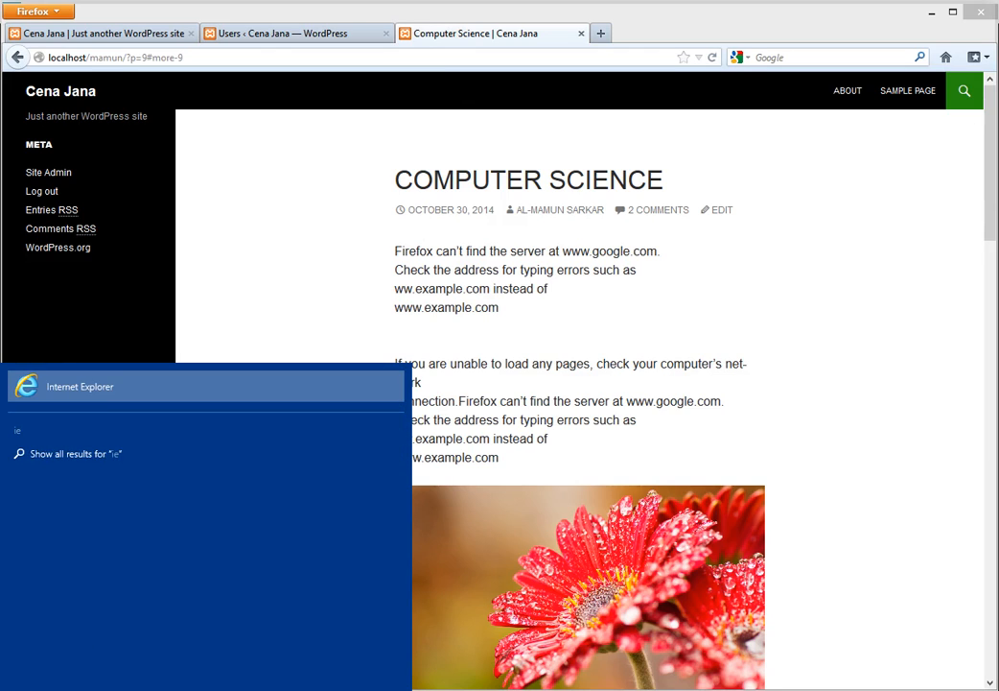
key("Return")
- Go to localhost/mamun/wp-admin and log in with the new user's credentials
left_click(260, 33)
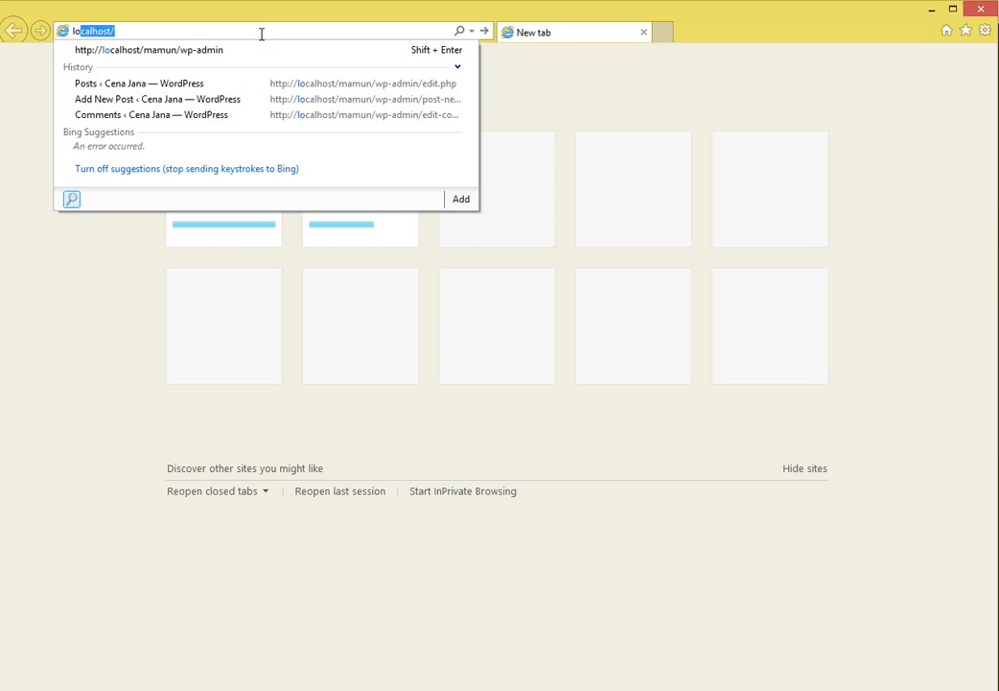
type("mamun")
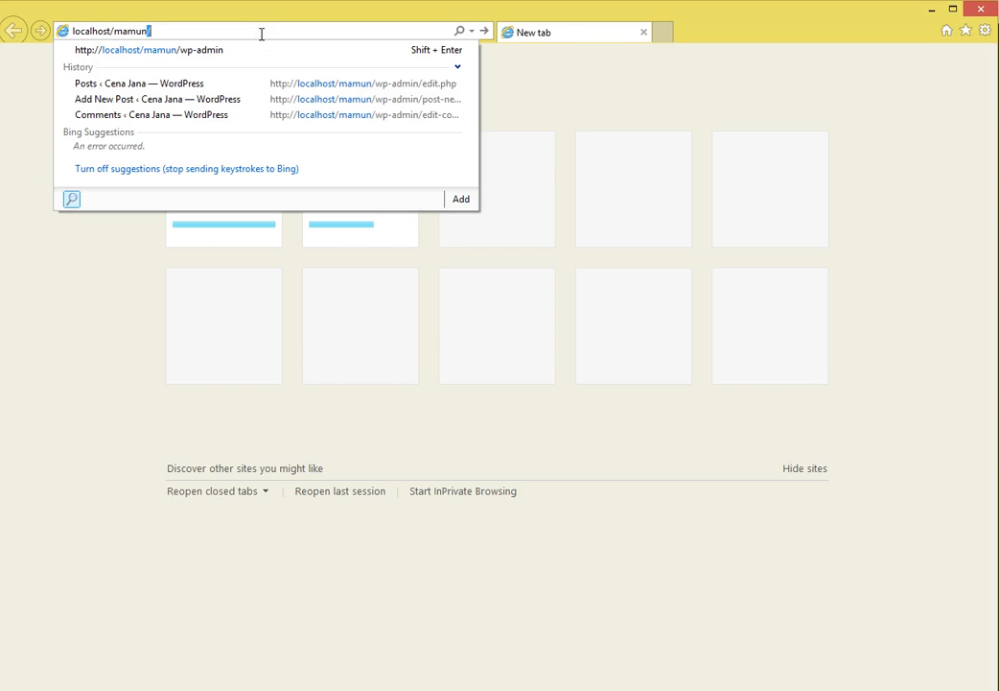
type("/wp-admin")
key("Return")
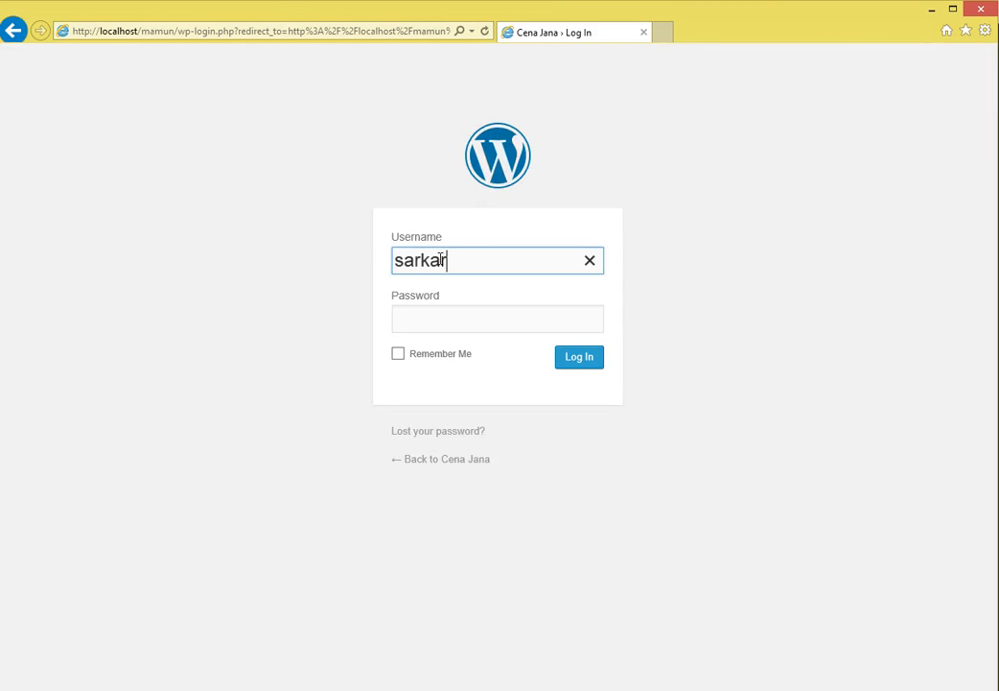
key("Tab")
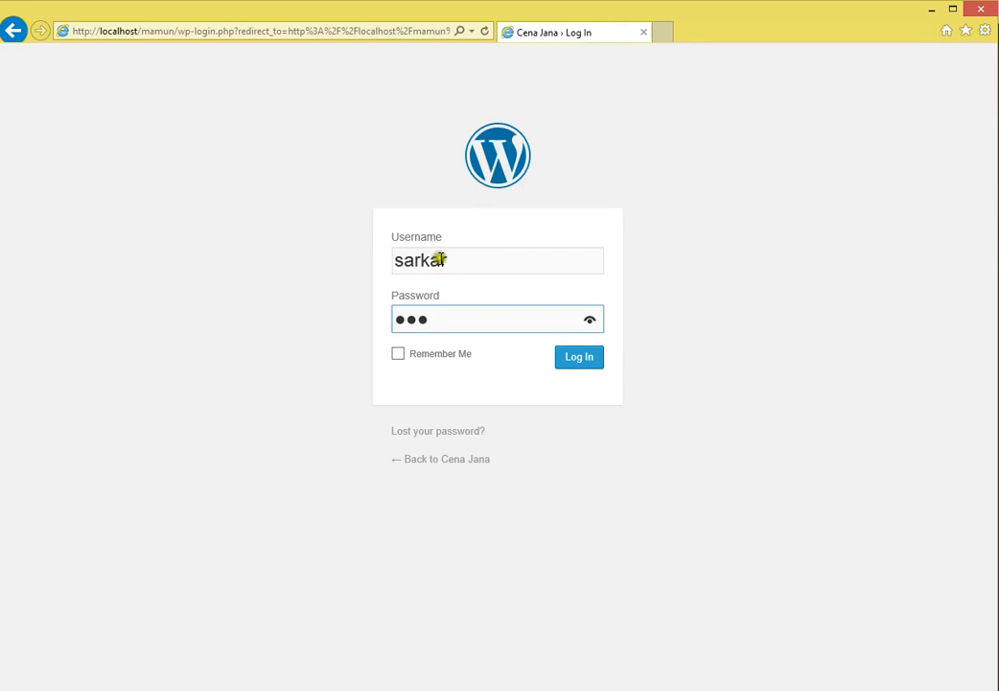
left_click(581, 369)
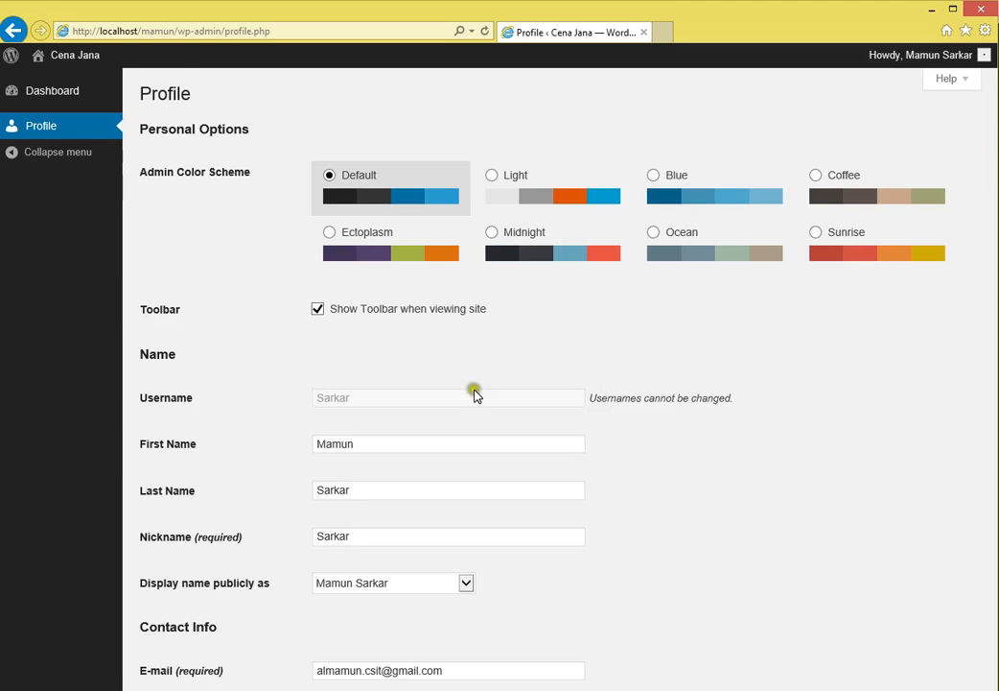
- Open the new user's Edit User page from the admin's Users list
scroll(397, 452, "down", 3)
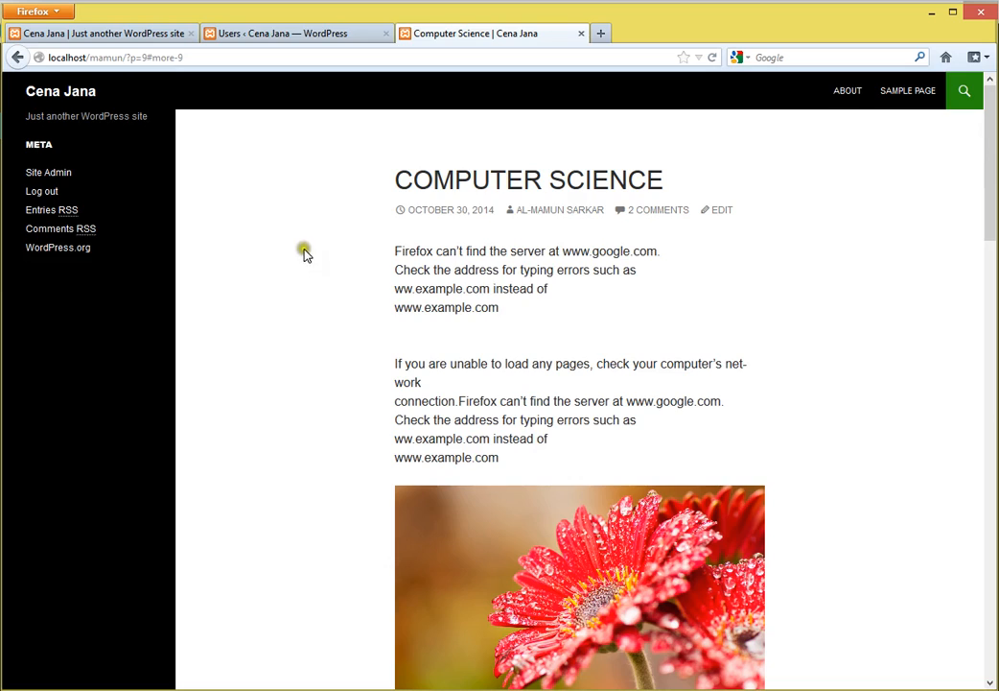
left_click(309, 32)
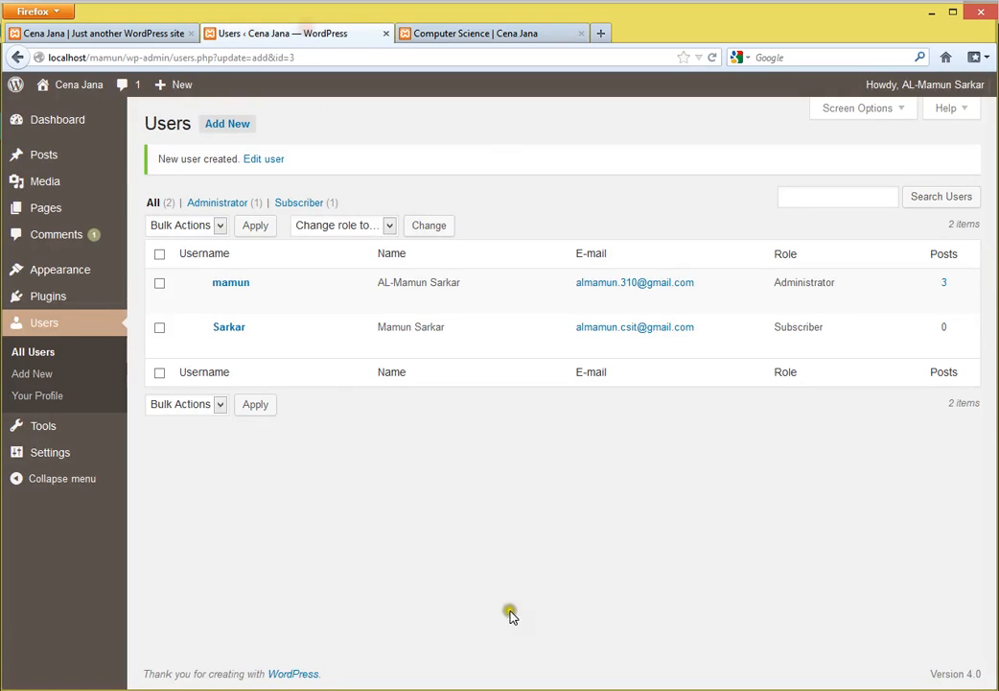
mouse_move(240, 344)
left_click(223, 346)
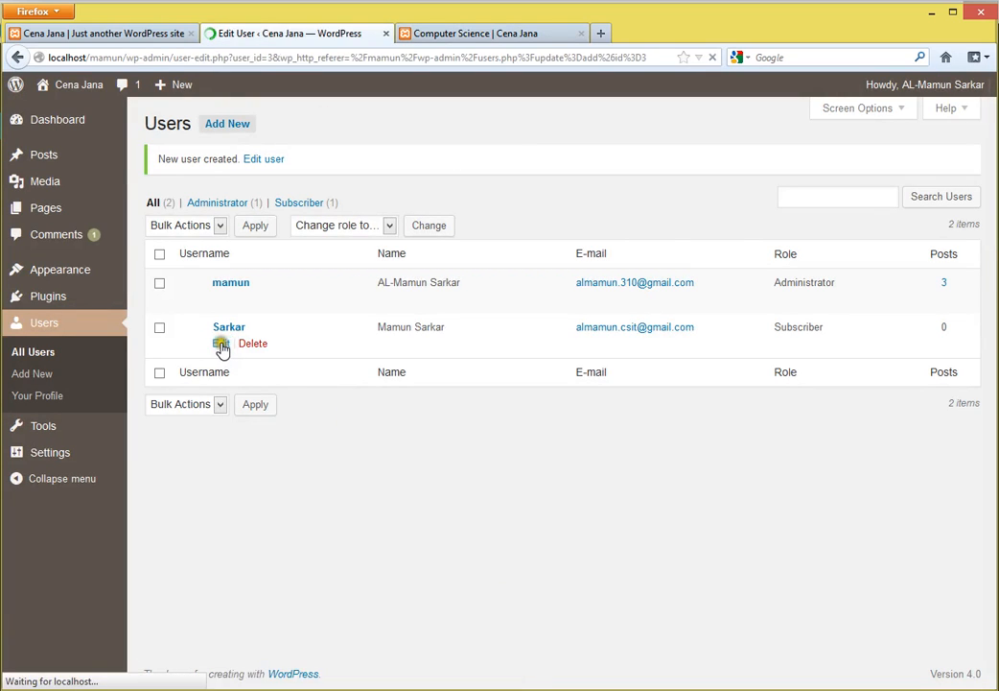
scroll(452, 547, "down", 5)
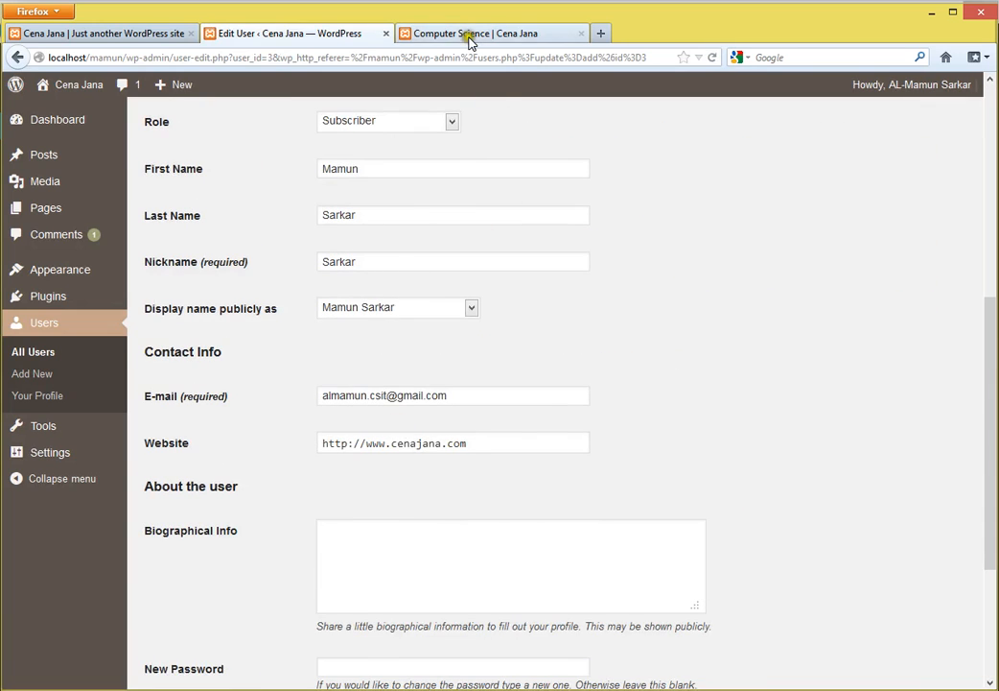
- Review the new user's name, nickname and biographical info fields and dashboard
left_click(470, 35)
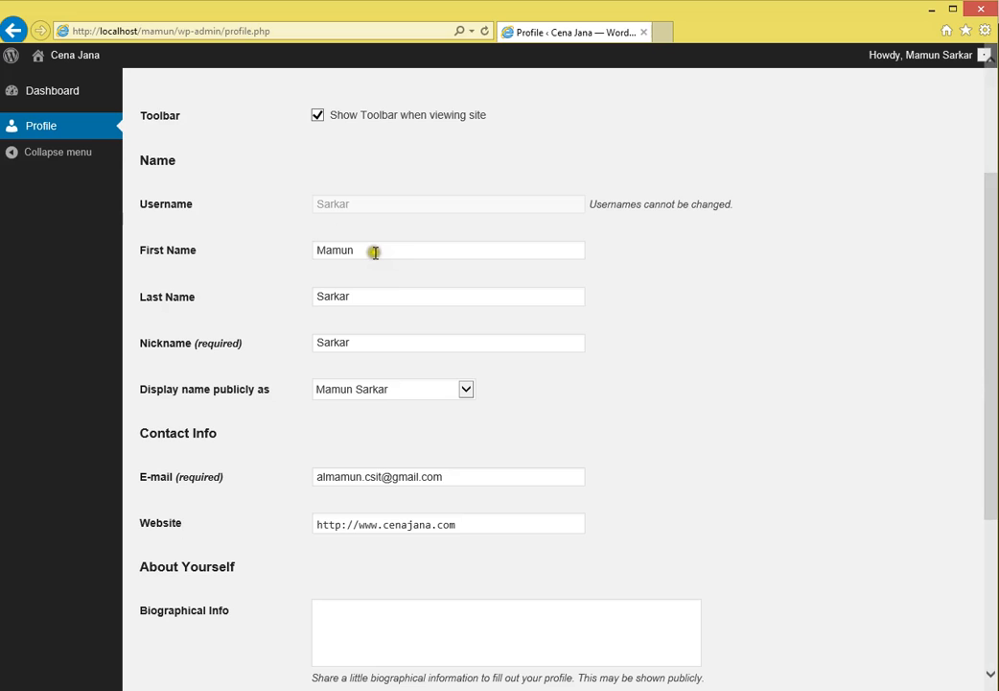
left_click(375, 252)
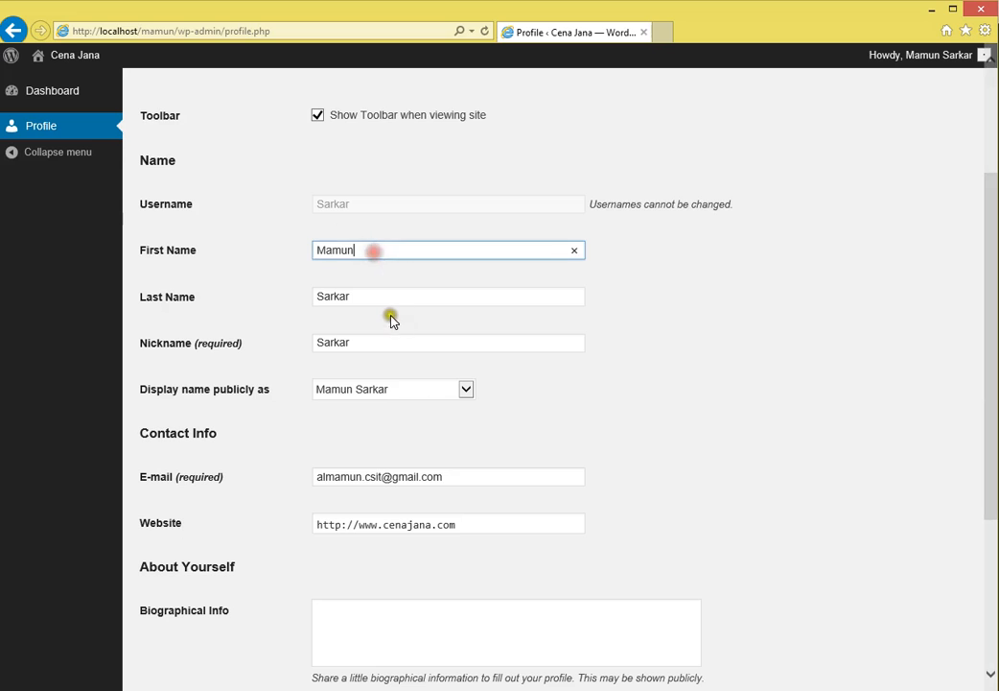
left_click(379, 299)
left_click(382, 337)
scroll(562, 456, "down", 1)
scroll(562, 456, "down", 5)
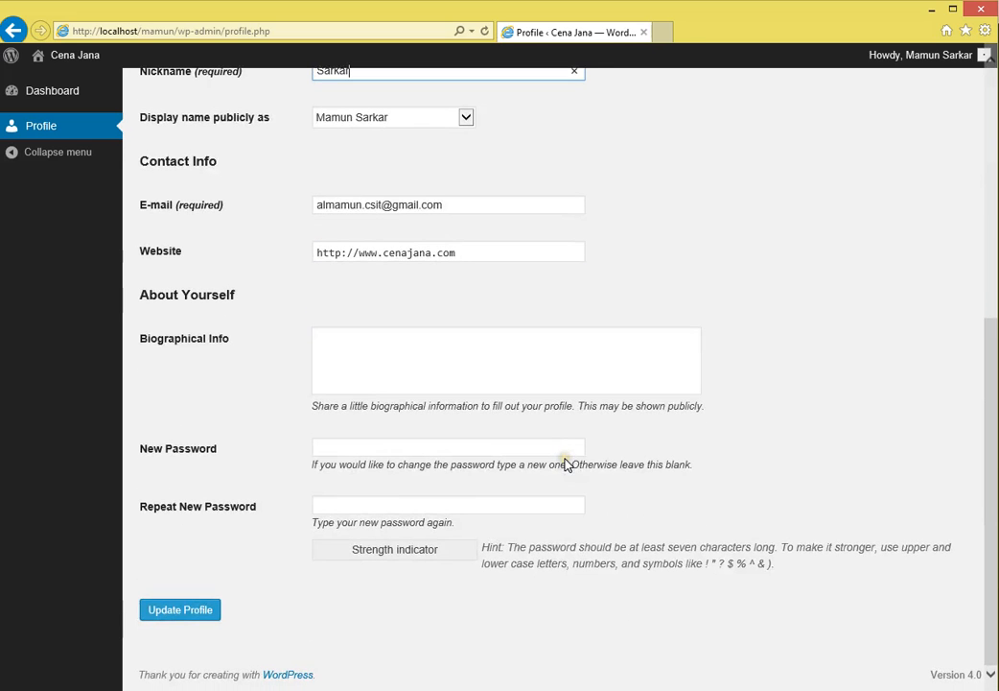
left_click(350, 328)
scroll(455, 484, "up", 10)
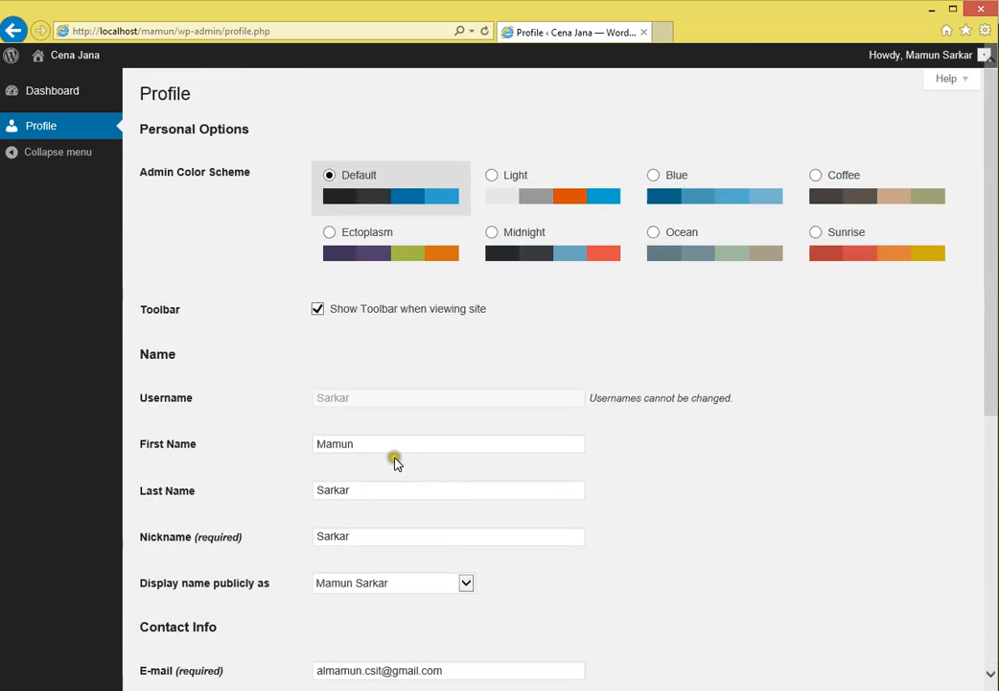
left_click(45, 96)
left_click(44, 129)
- Scroll the Computer Science post down to its Leave a Reply comment box
left_click_drag(405, 443, 272, 442)
left_click(401, 490)
scroll(401, 490, "down", 4)
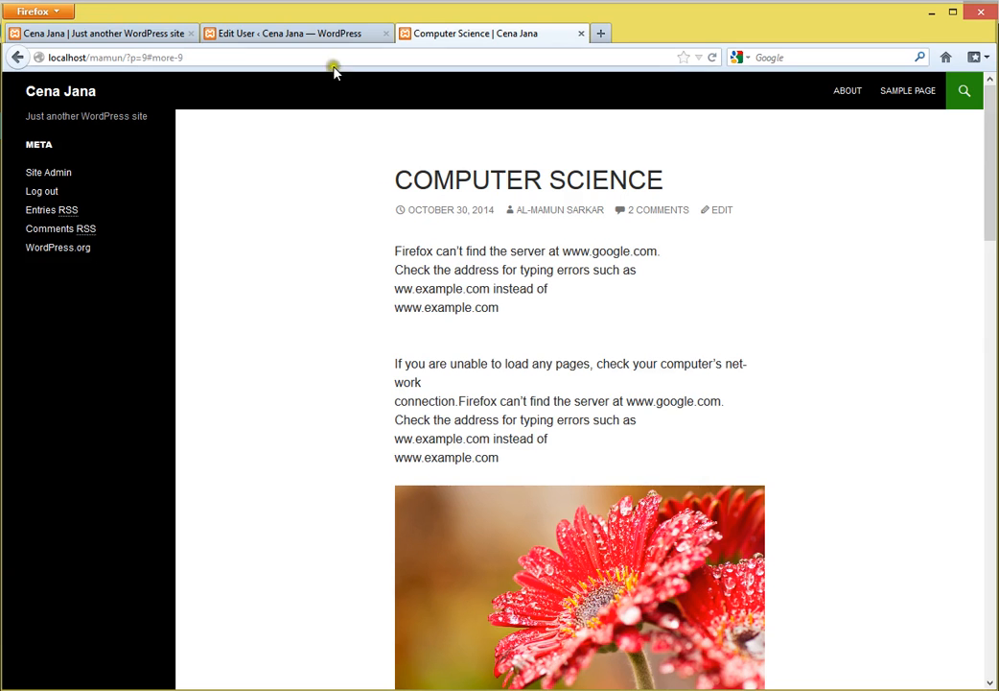
scroll(568, 513, "down", 20)
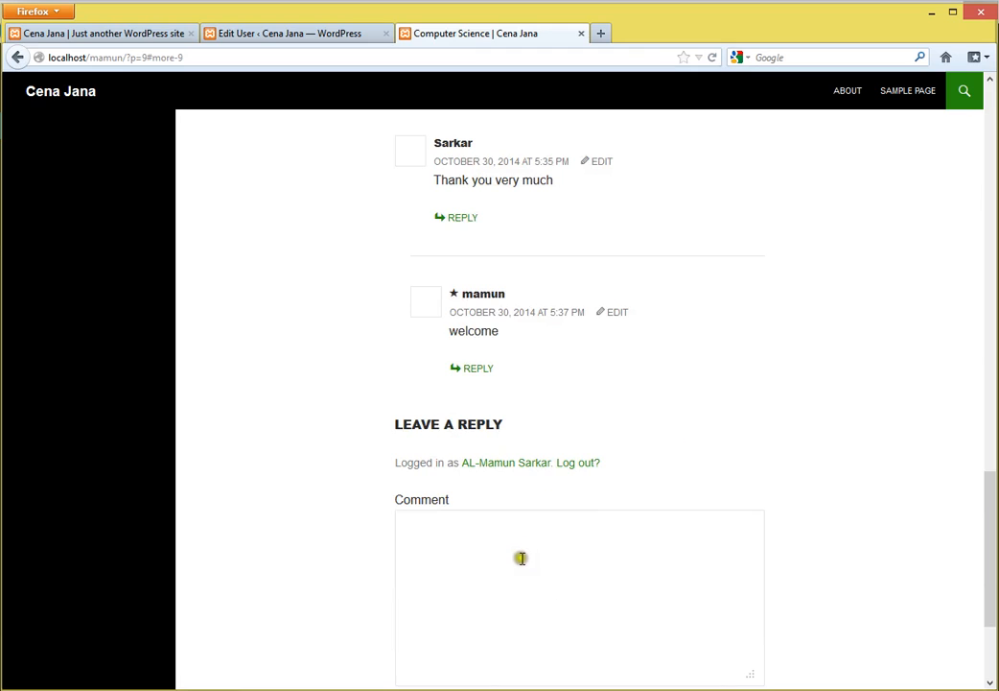
left_click(520, 558)
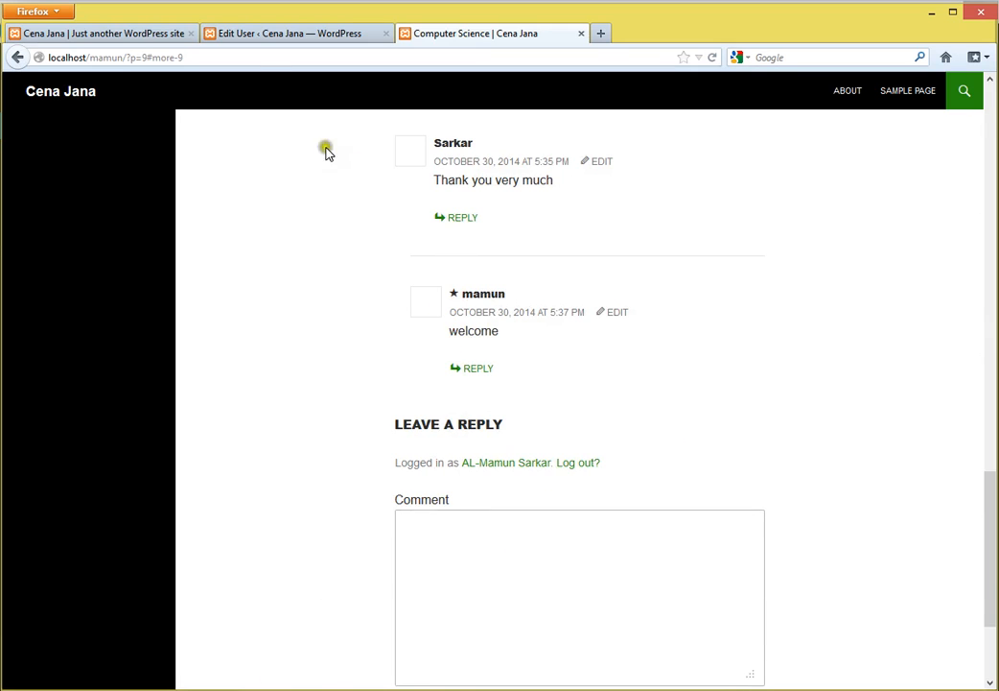
- Change the new user's role to Contributor and save it with Update User
left_click(286, 32)
scroll(585, 490, "down", 5)
scroll(590, 492, "up", 5)
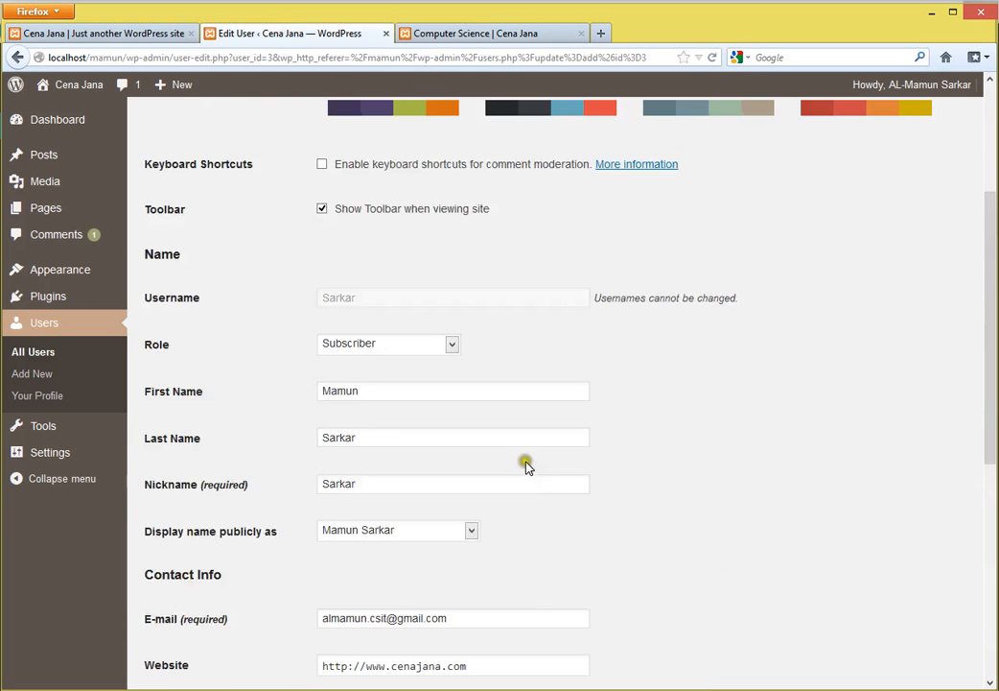
scroll(528, 467, "down", 5)
scroll(515, 460, "up", 4)
left_click(396, 262)
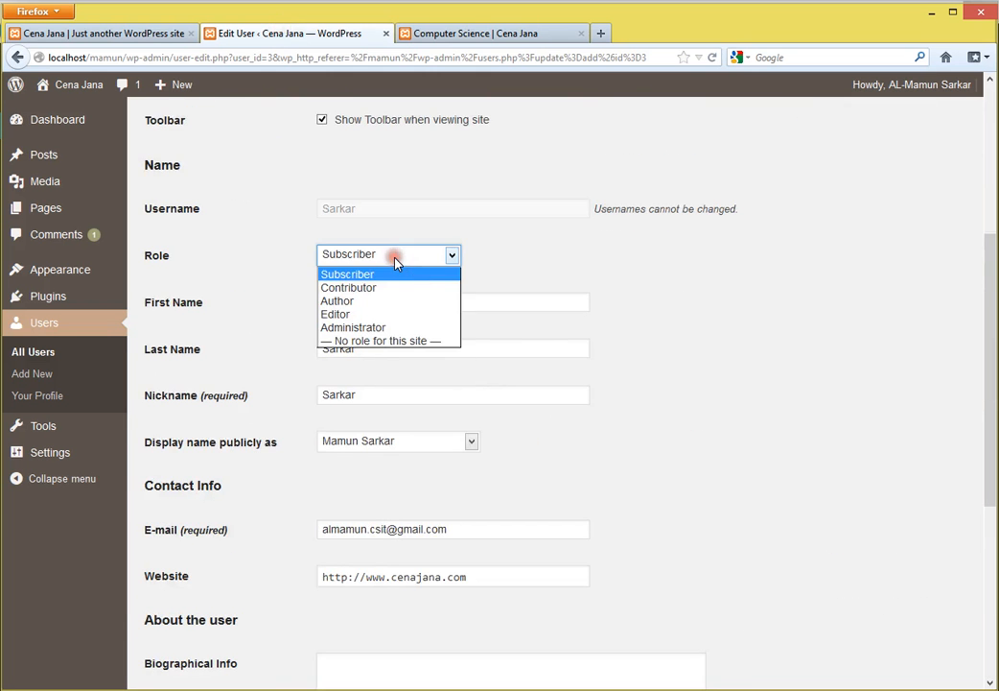
left_click(370, 289)
scroll(537, 479, "down", 4)
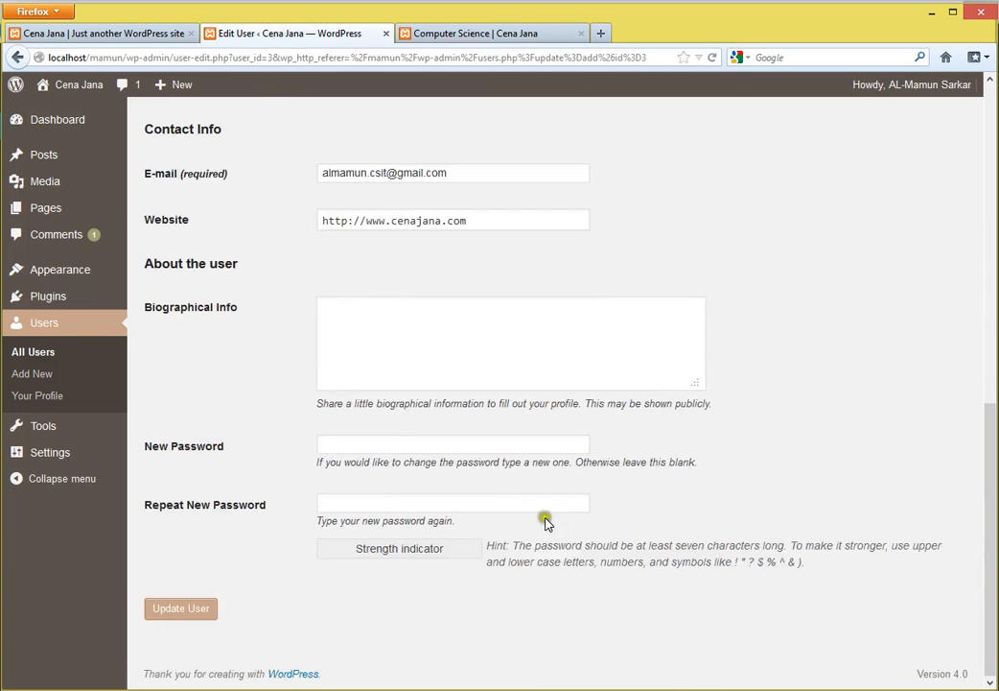
left_click(180, 614)
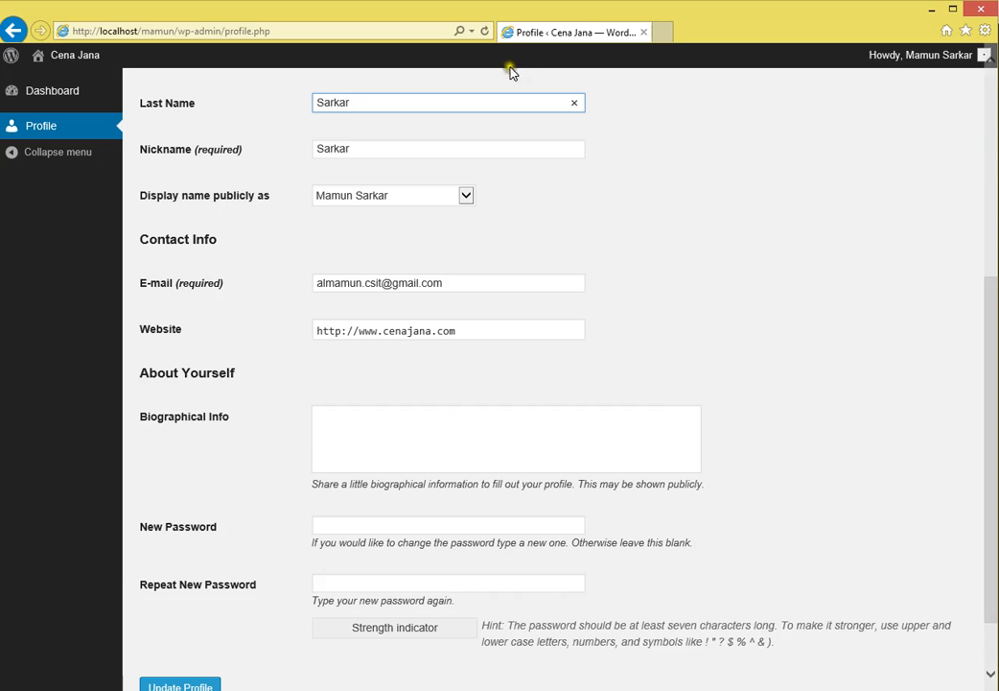
- Refresh the new user's profile so Posts appears, then open the Posts list
left_click(484, 31)
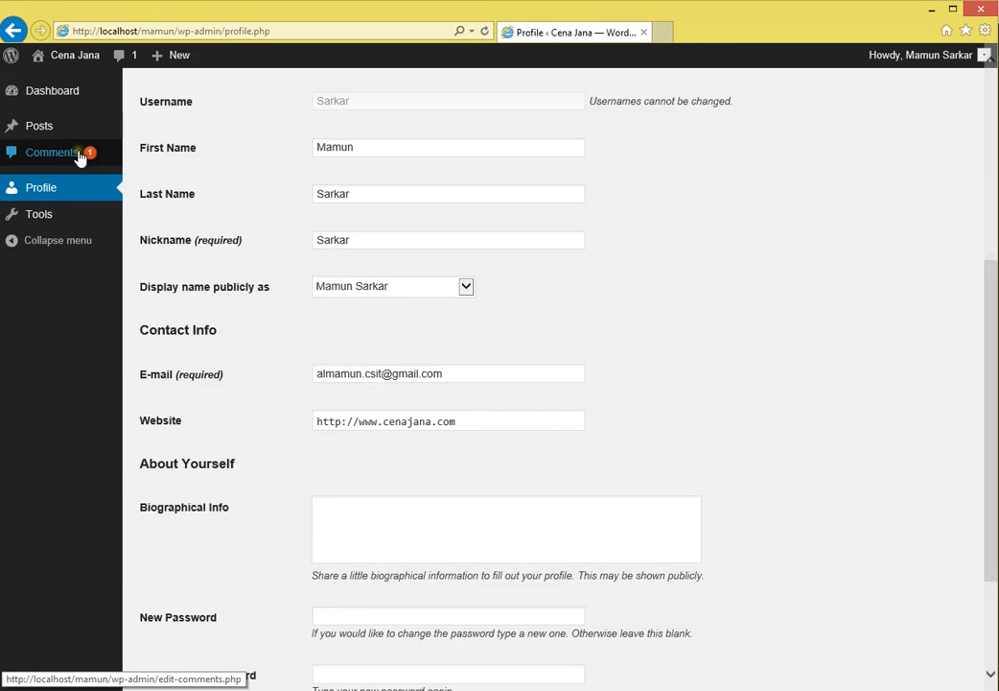
scroll(482, 285, "up", 4)
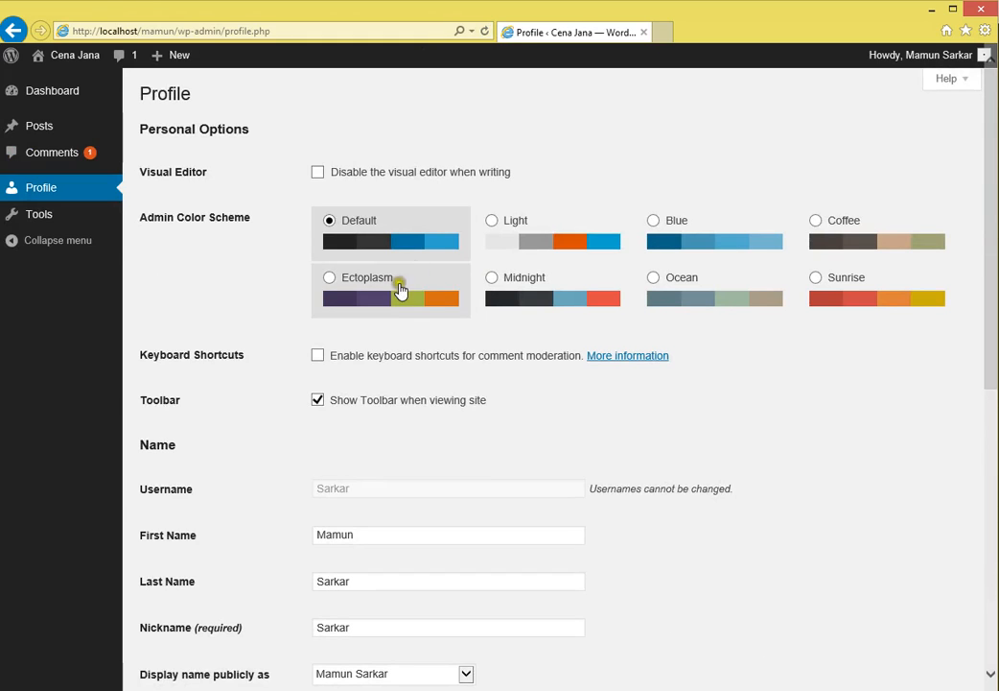
left_click(40, 130)
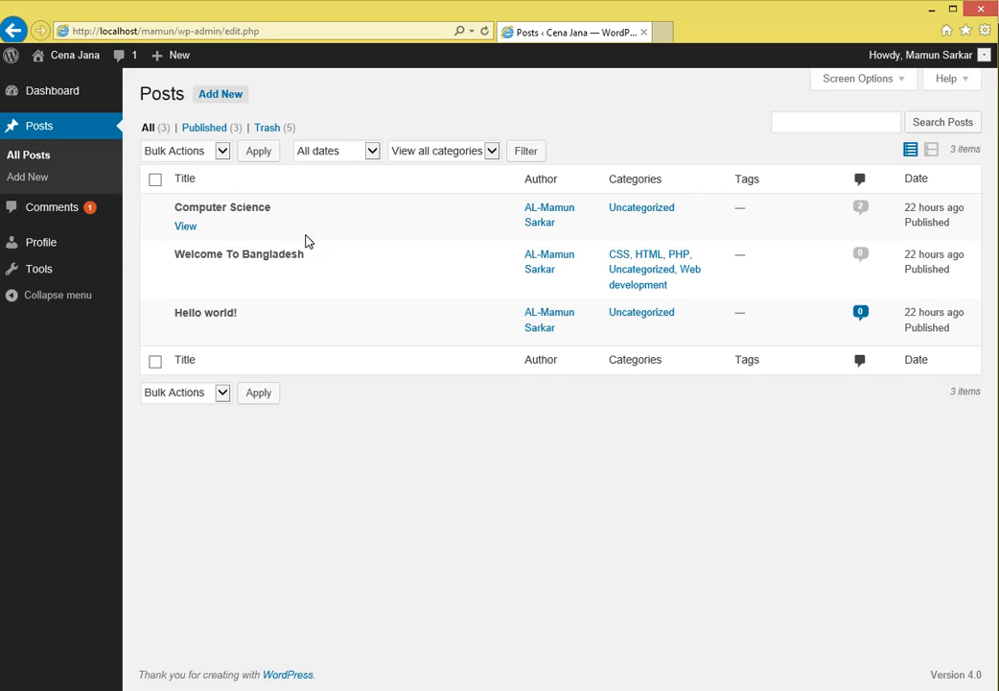
- Write a post titled 'Welcme to Bangladesh', paste the title twice as body, and submit for review
left_click(33, 176)
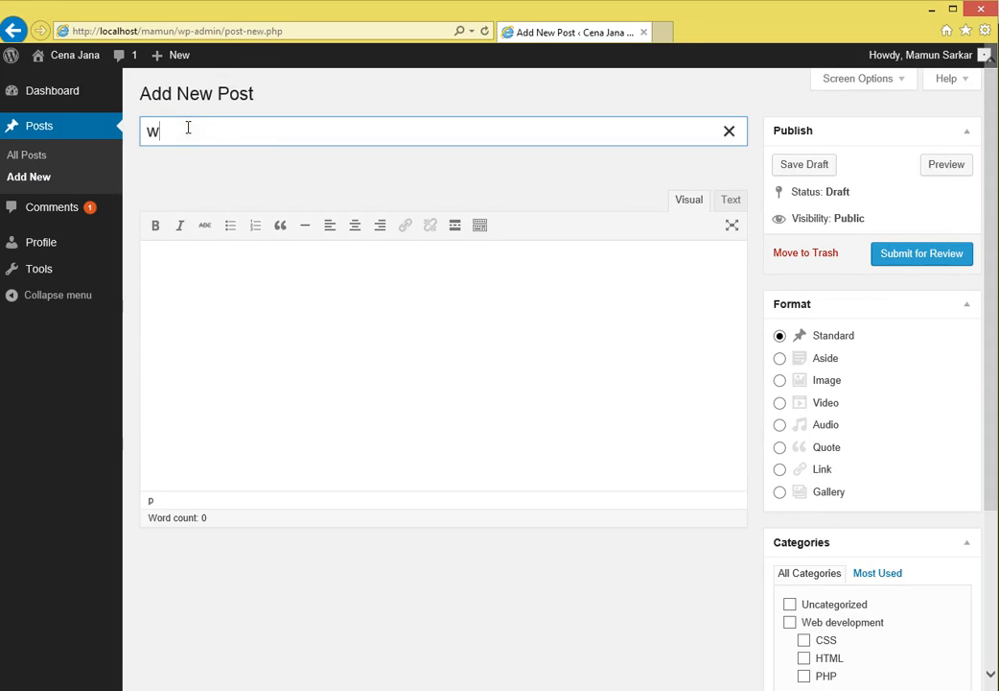
type("Welcme to Bangladesh")
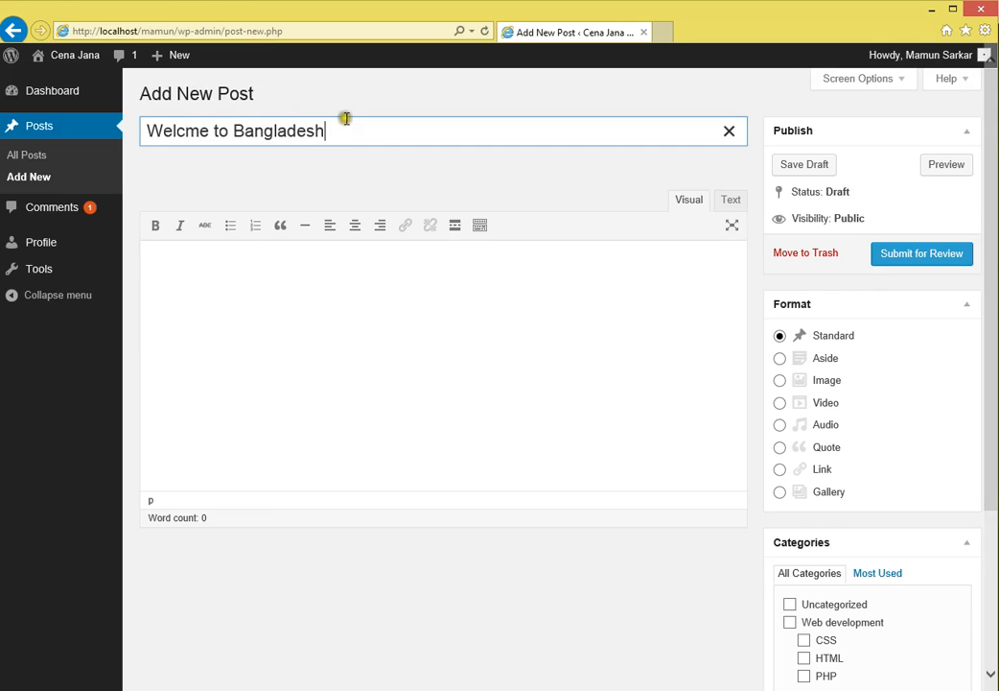
left_click_drag(359, 133, 50, 129)
left_click(230, 280)
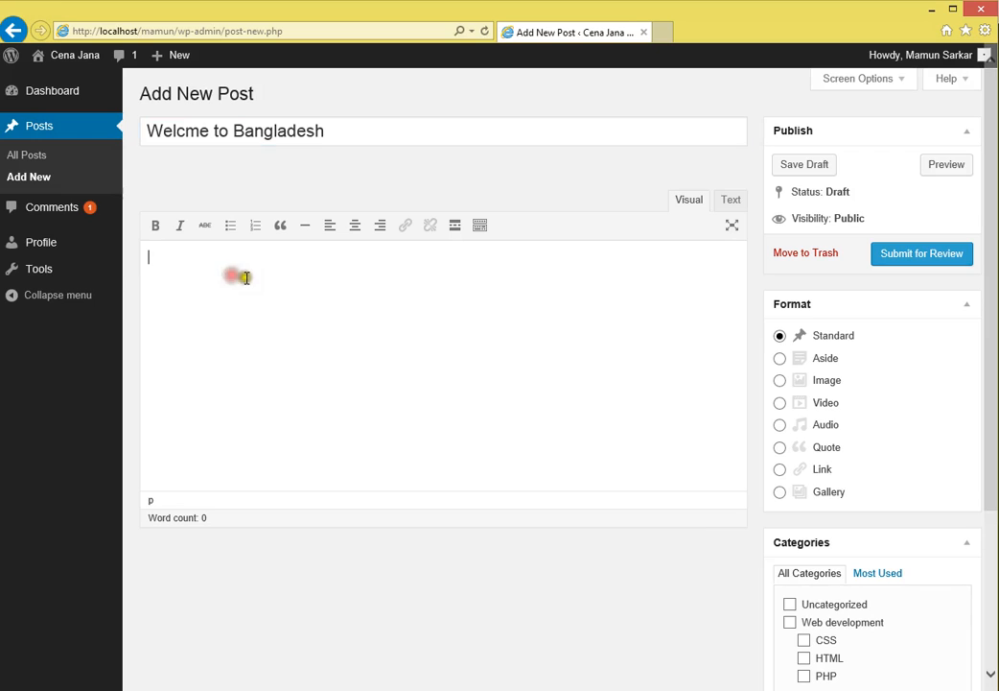
type("Welcme to Bangladesh")
type("Welcme to Bangladesh")
type("Welcme to Bangladesh")
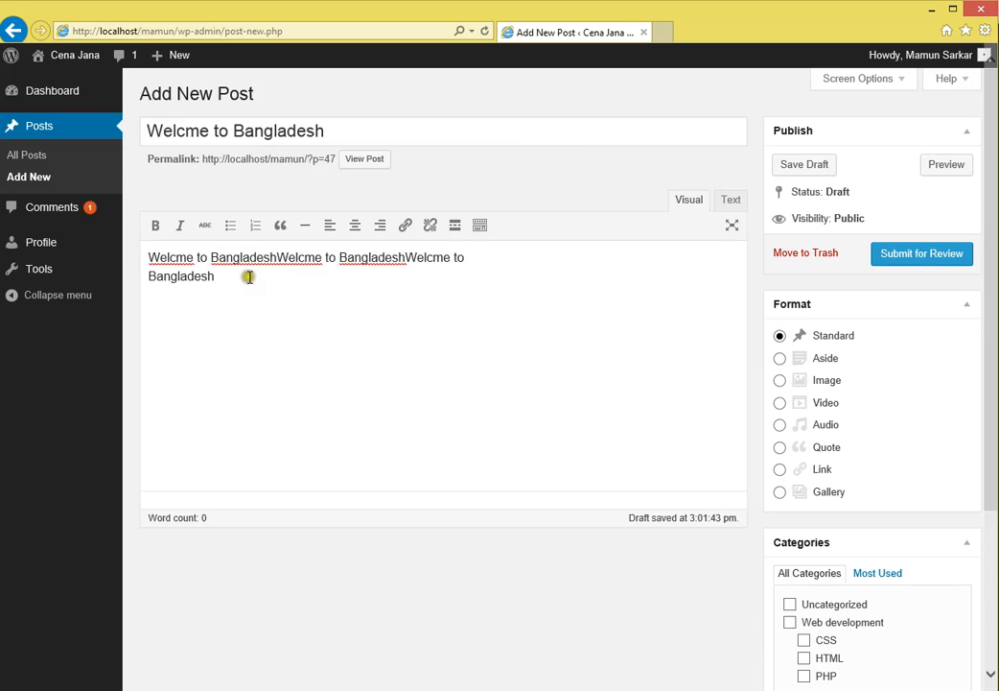
type("Welcme to Bangladesh")
type("Welcme to Bangladesh")
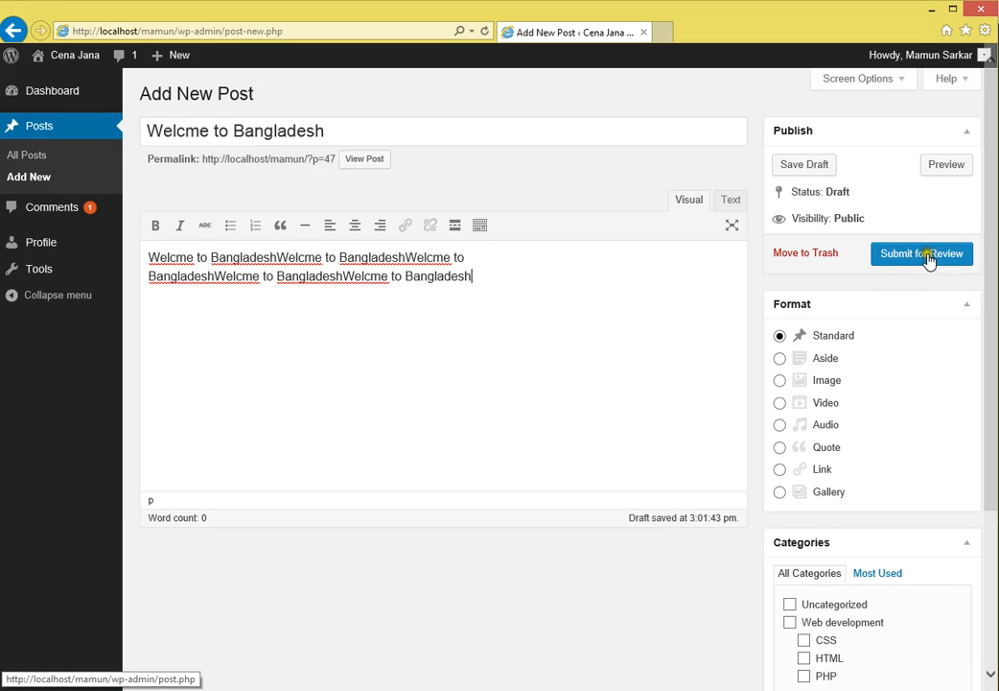
left_click(921, 263)
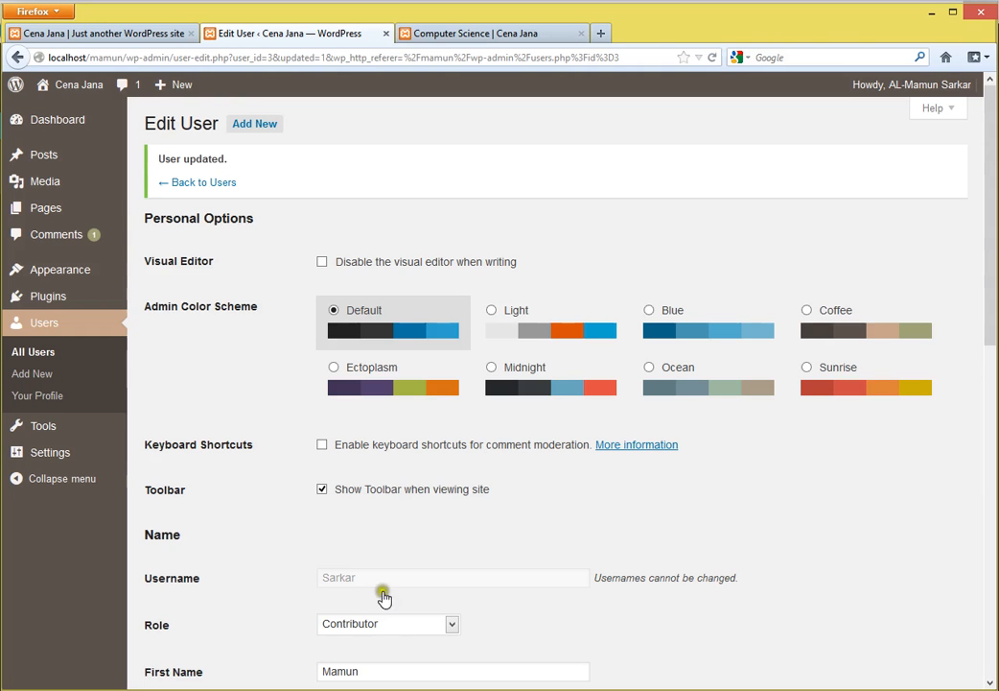
- Reload the Computer Science post, then browse the Cena Jana home page's post list
left_click(475, 36)
right_click(798, 266)
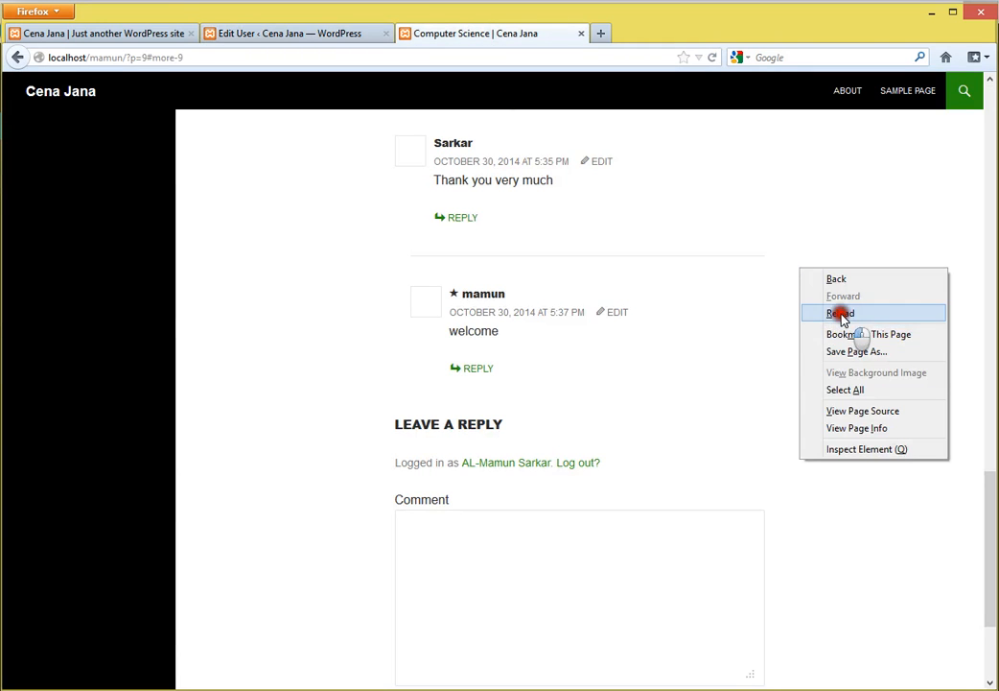
left_click(816, 314)
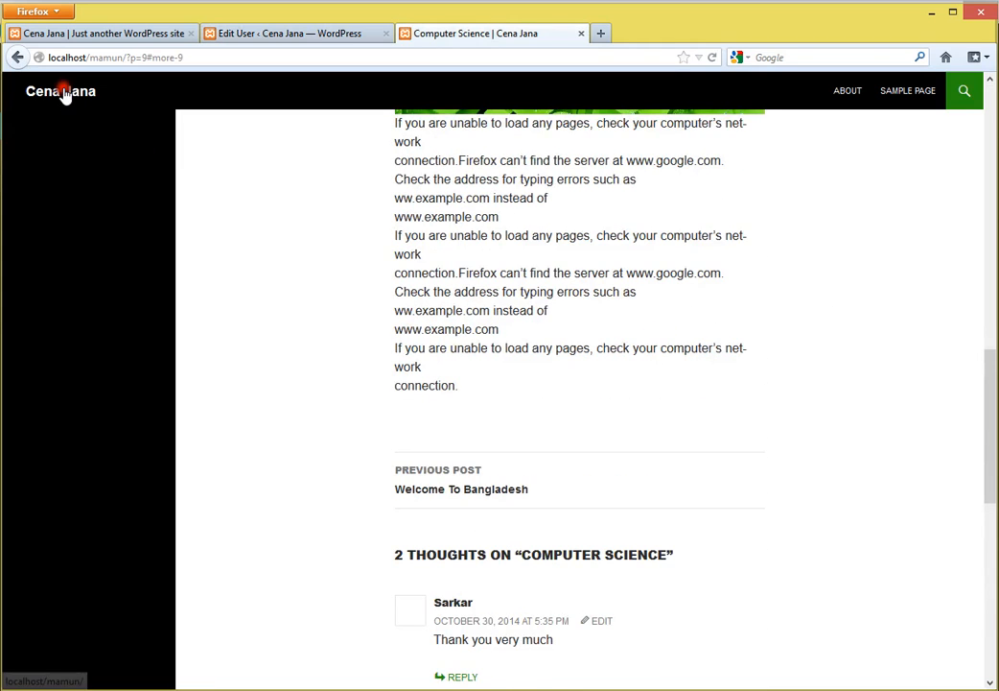
left_click(63, 90)
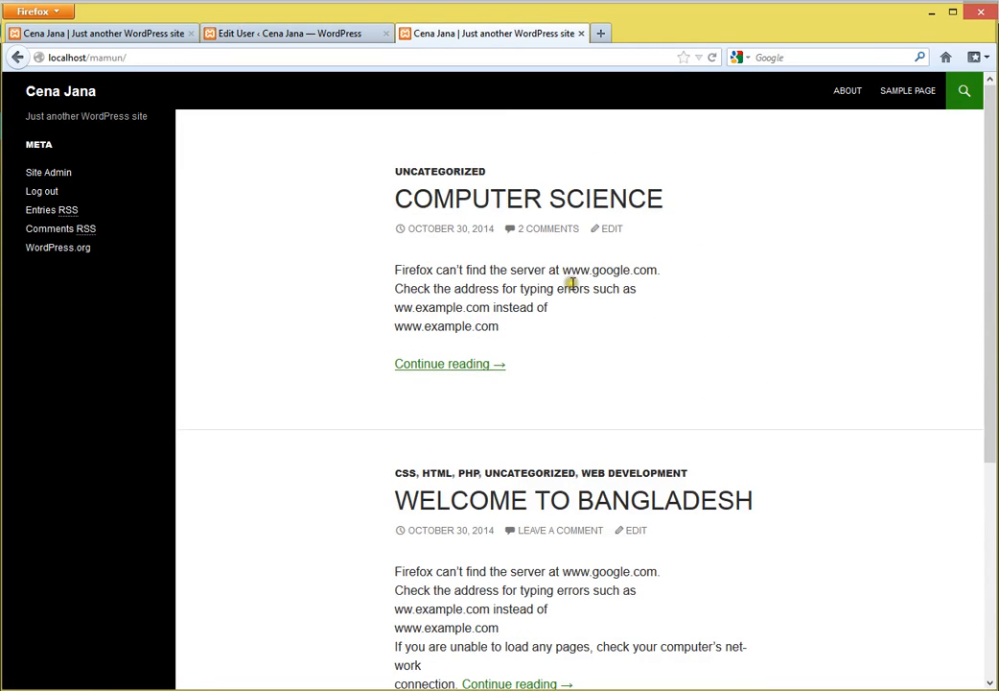
scroll(571, 462, "down", 4)
scroll(571, 461, "up", 4)
scroll(610, 460, "down", 1)
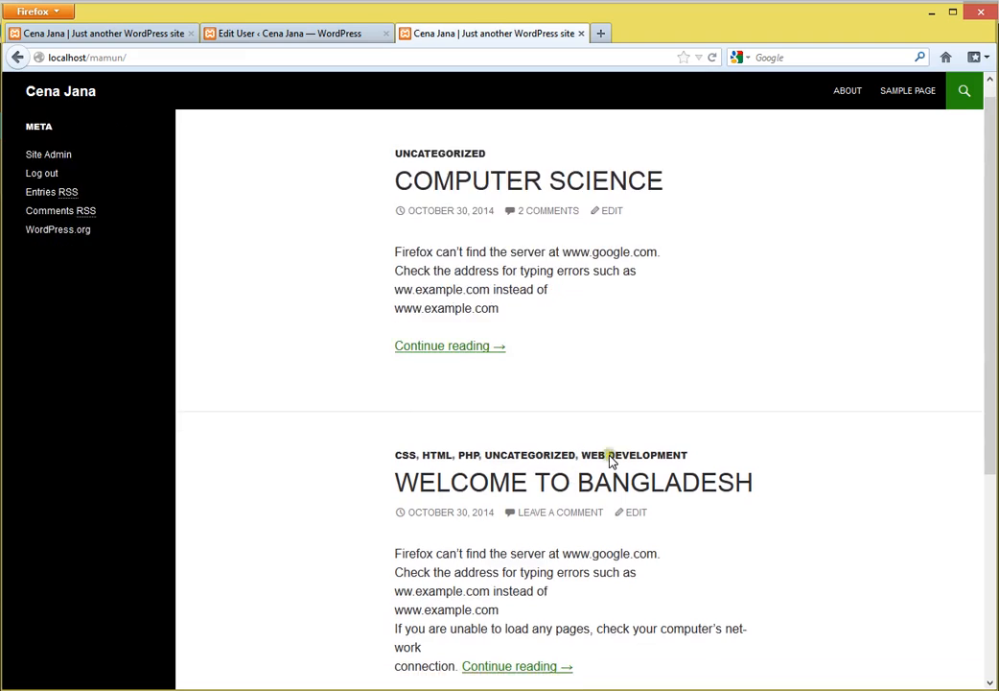
scroll(610, 460, "down", 3)
scroll(746, 278, "up", 3)
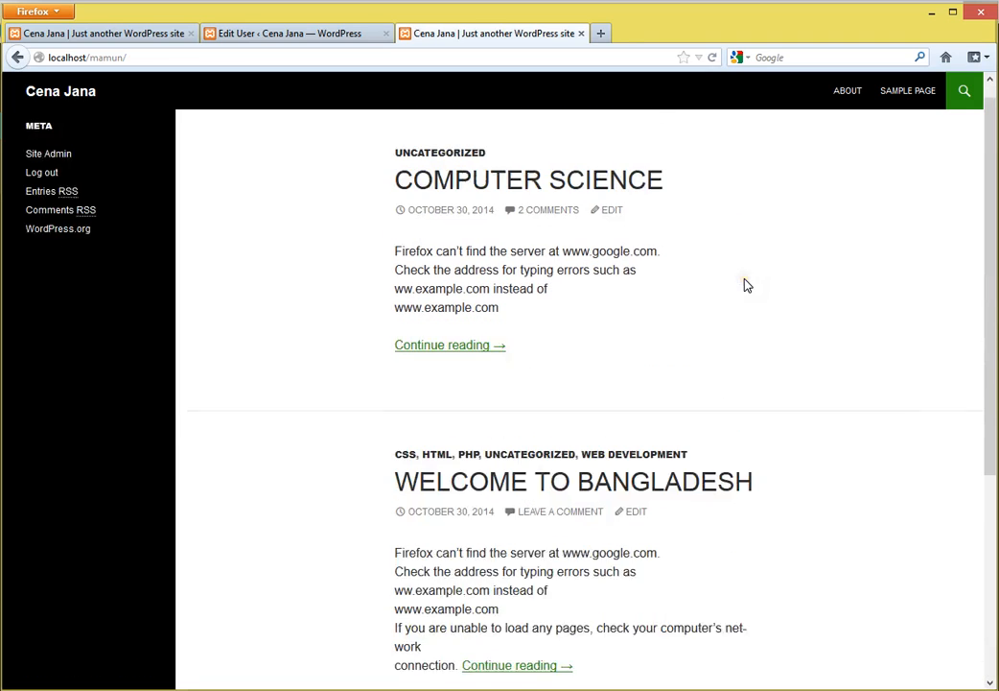
scroll(747, 285, "up", 1)
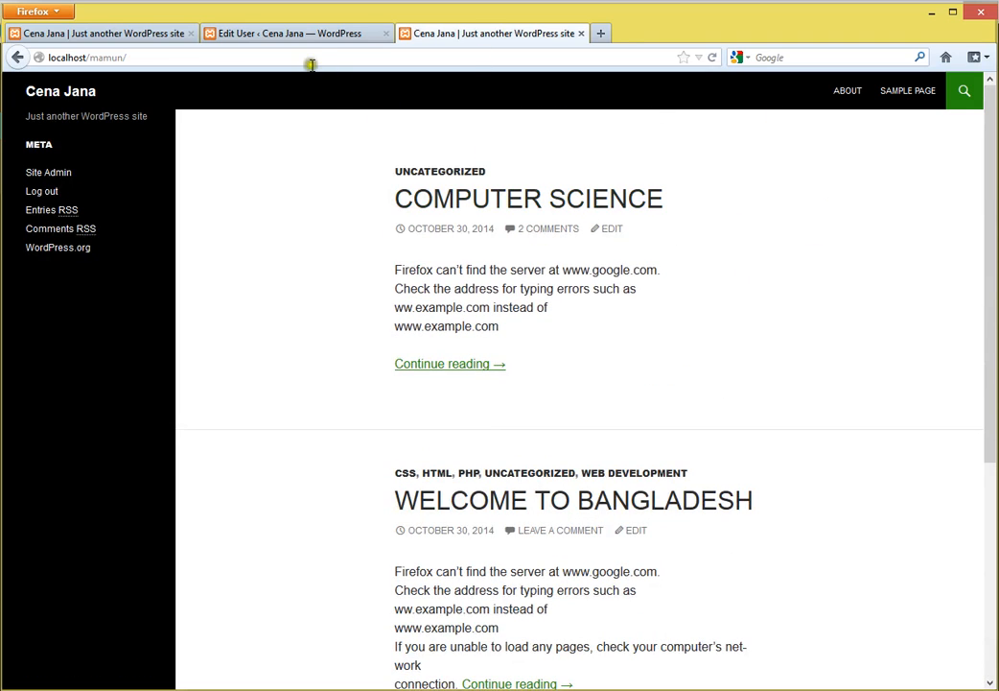
- Check the submitted post is Pending Review, then open the admin's Pages list
left_click(299, 29)
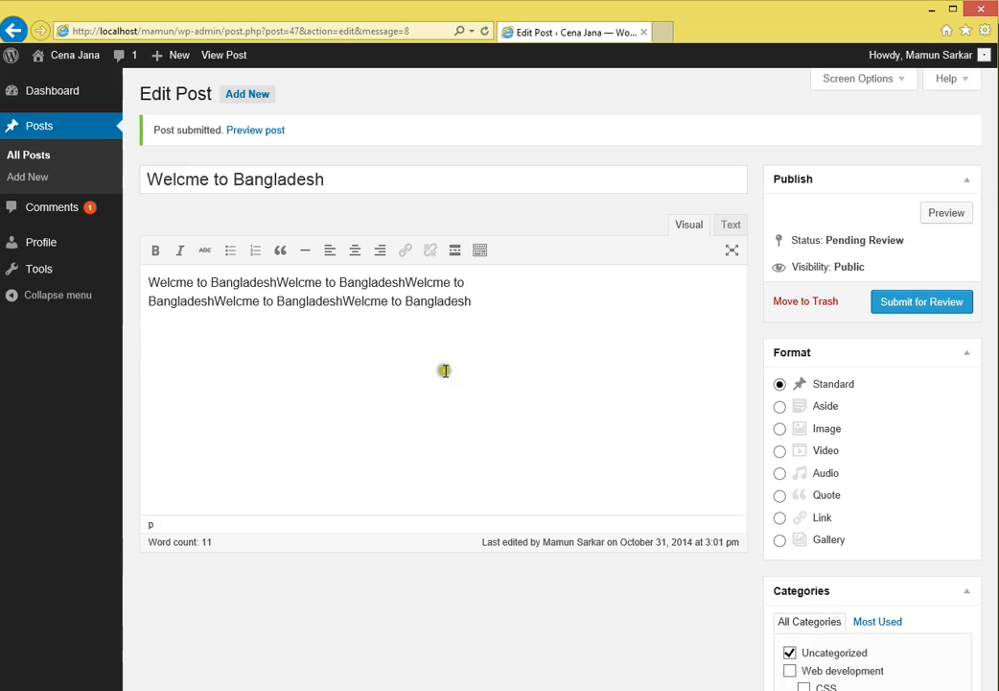
left_click(524, 313)
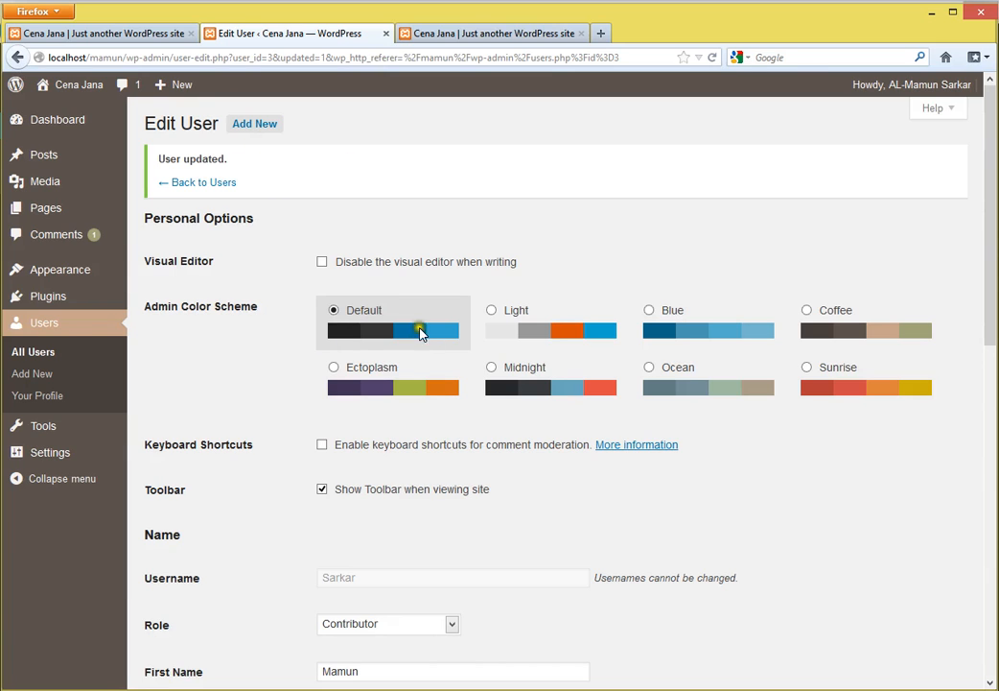
left_click(60, 208)
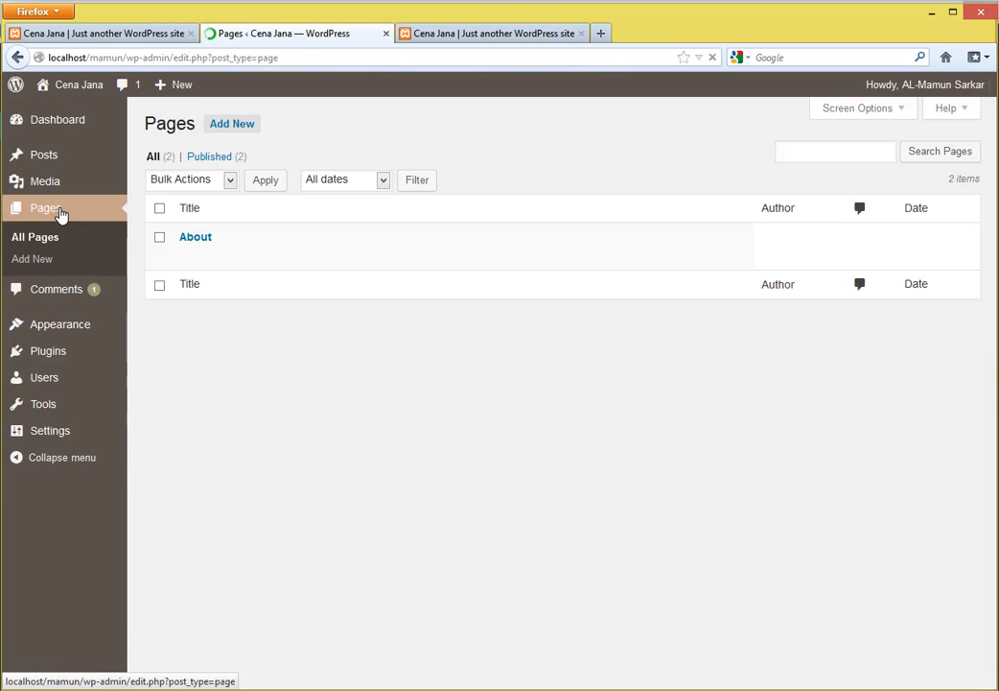
- Take over the locked pending 'Welcme to Bangladesh' post from Posts and publish it
left_click(69, 157)
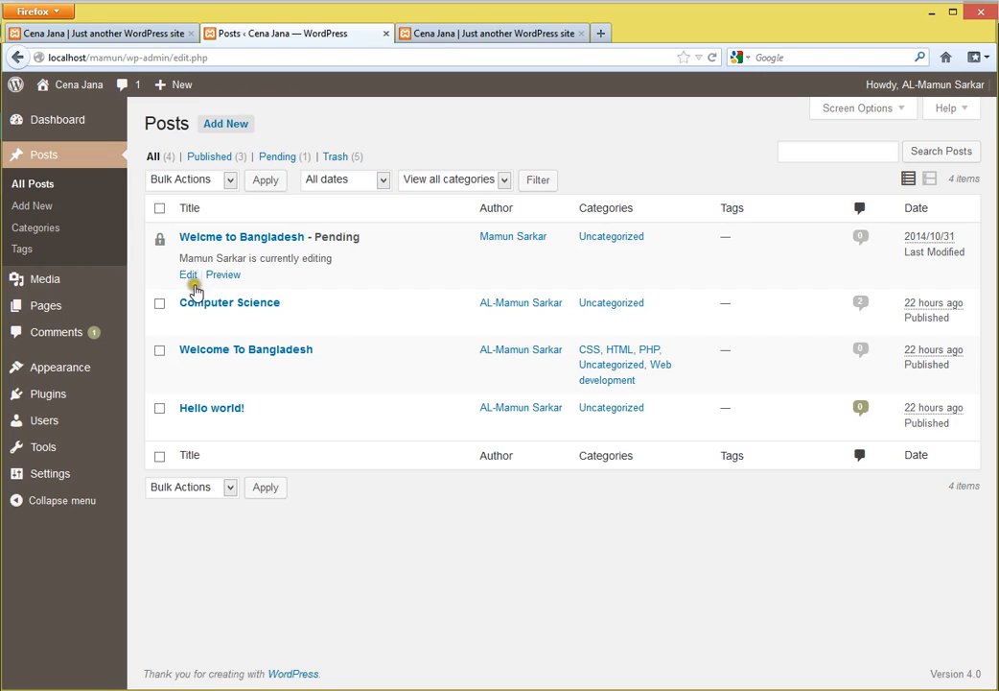
left_click(192, 282)
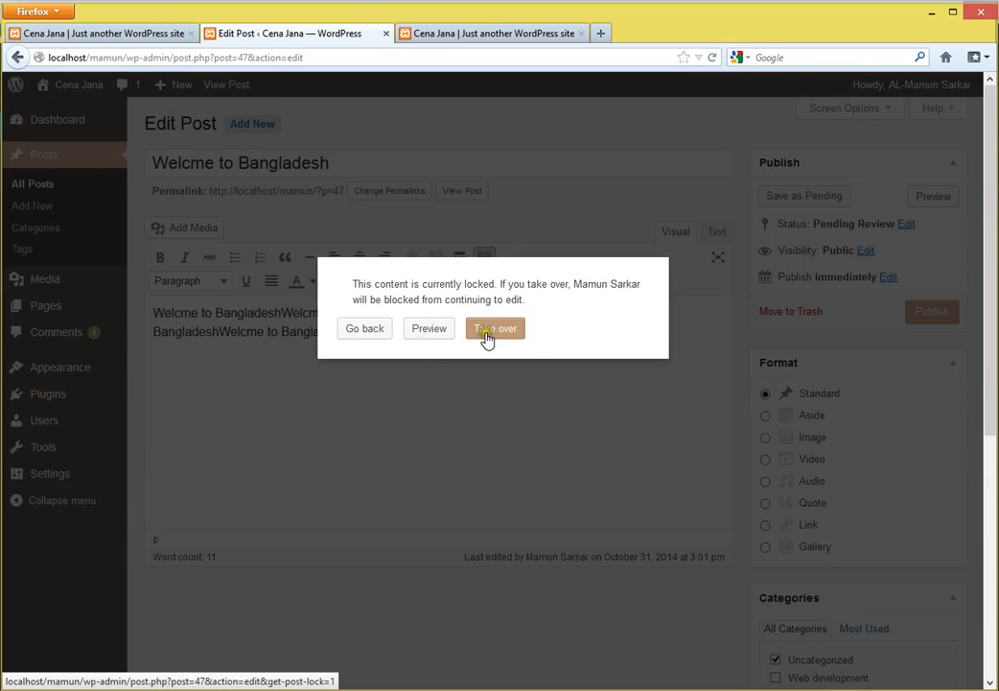
left_click(494, 331)
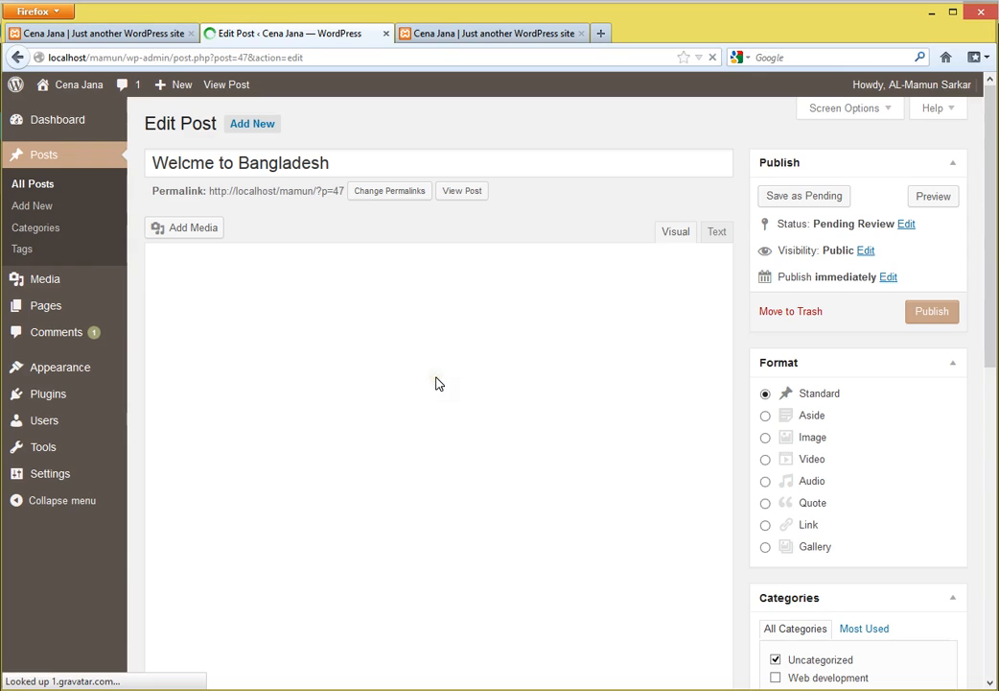
left_click(43, 184)
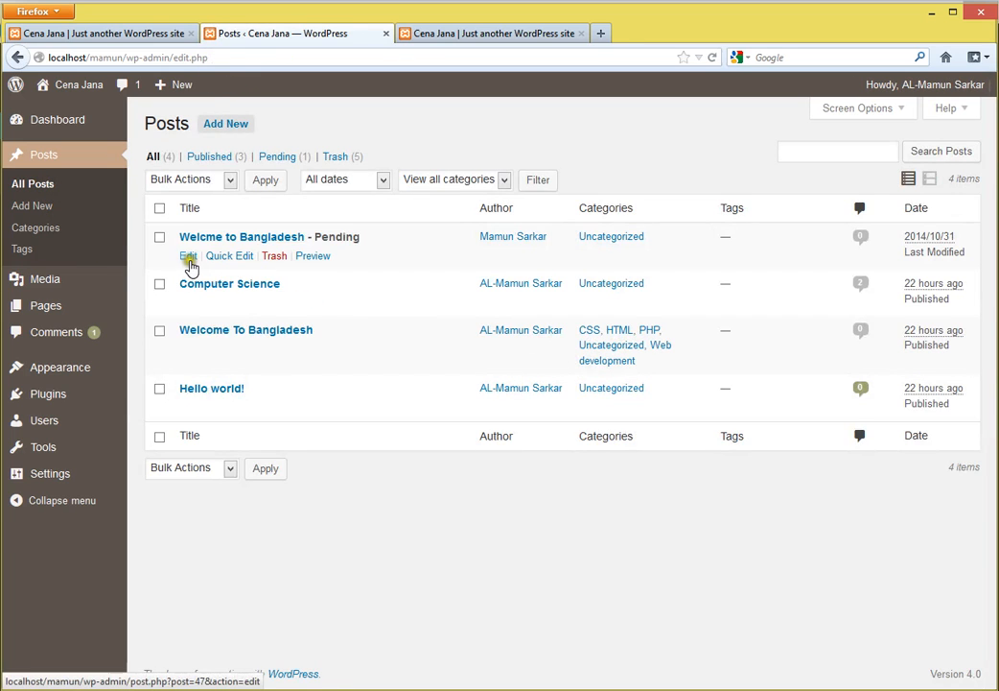
left_click(188, 257)
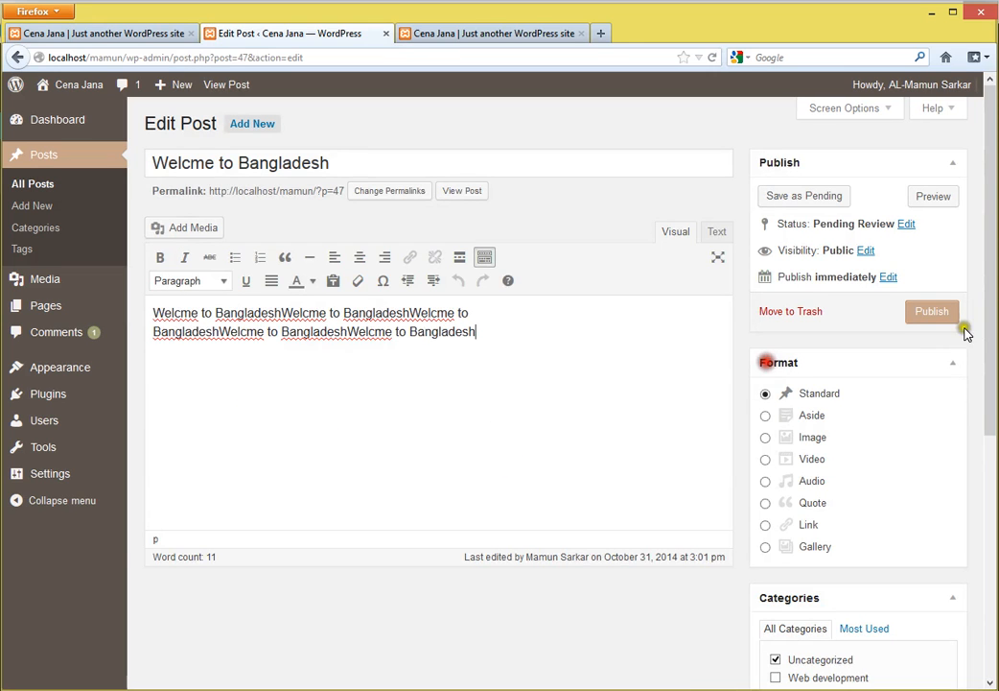
left_click(931, 313)
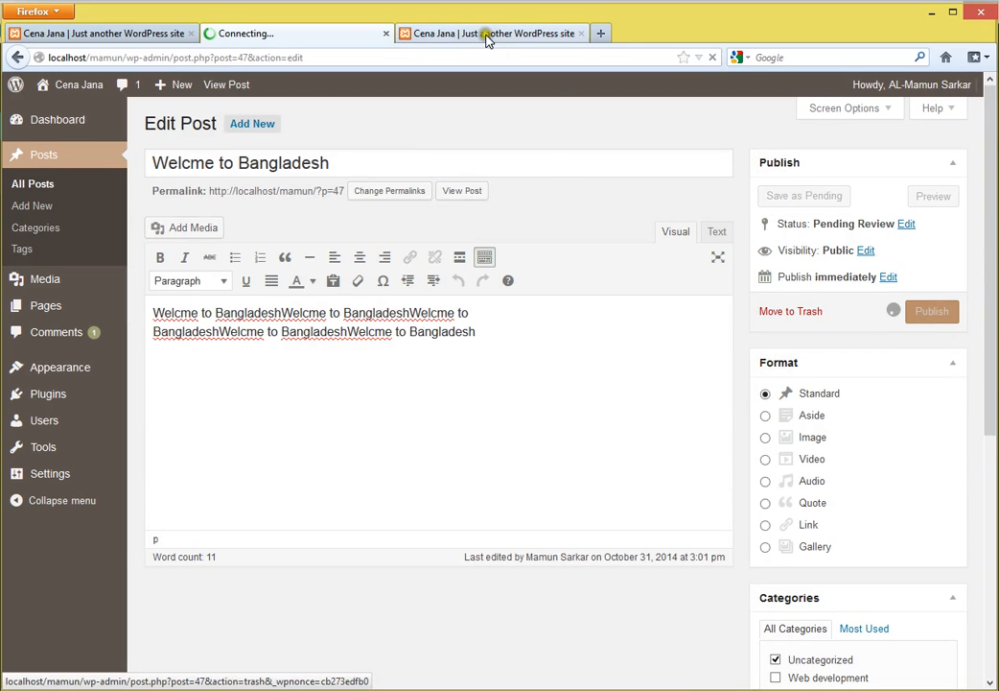
- Reload the front page to see the new post, then return to its editor
left_click(486, 36)
left_click(65, 92)
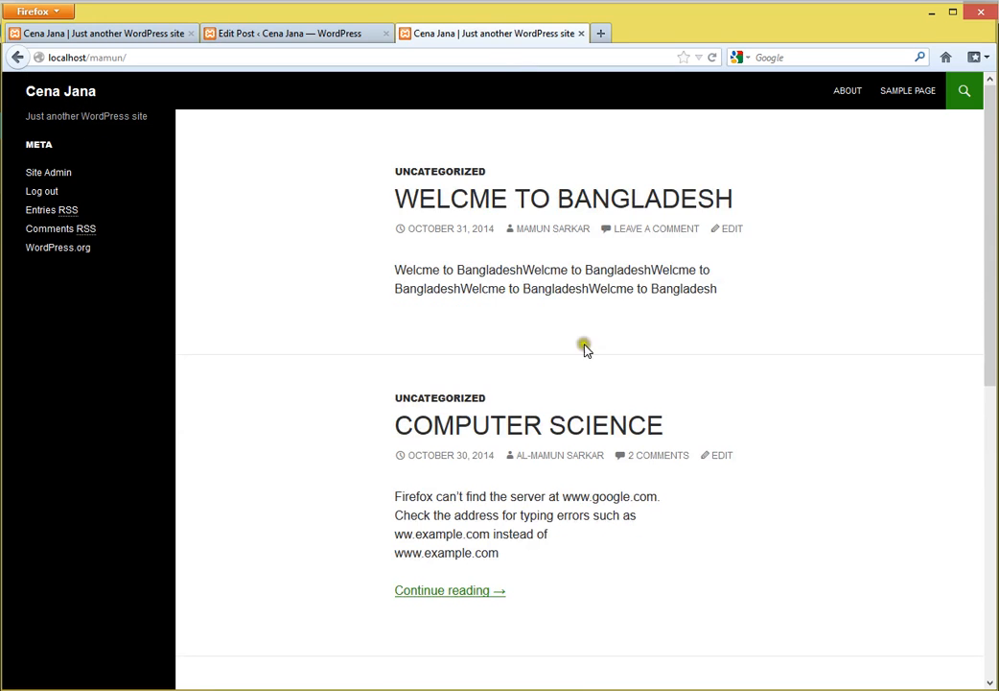
left_click(279, 33)
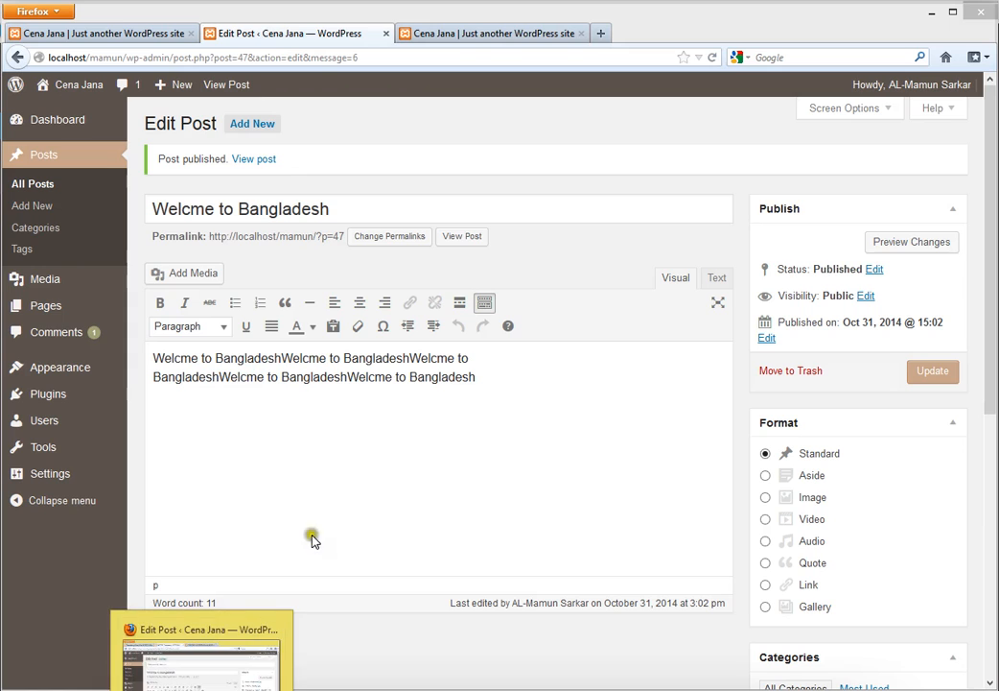
left_click(518, 396)
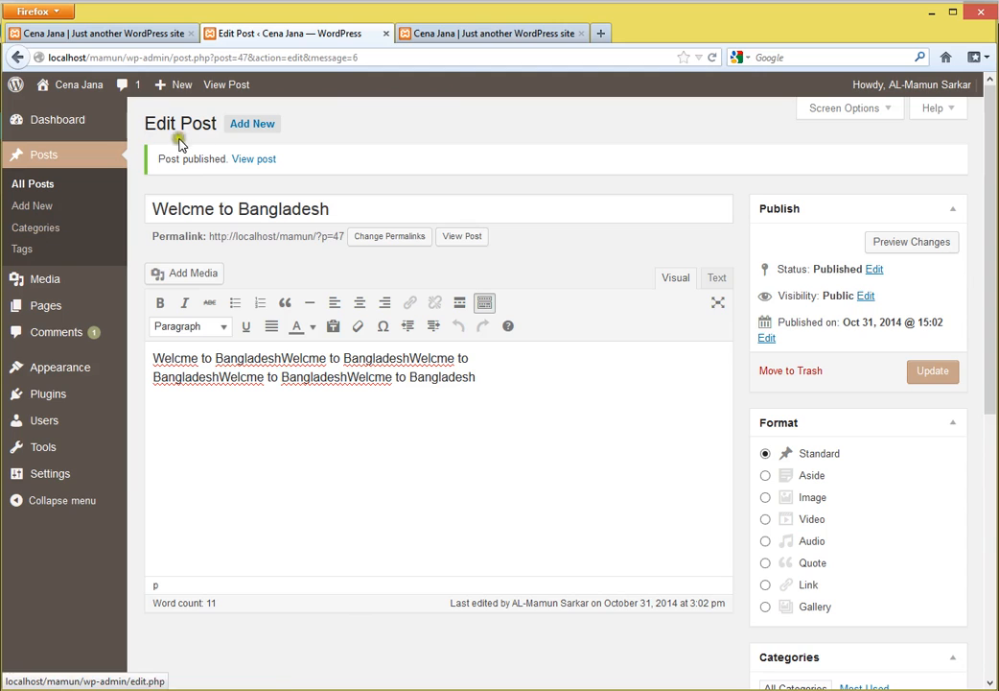
- Change the contributor's role to Author from the Users list and save it
mouse_move(67, 375)
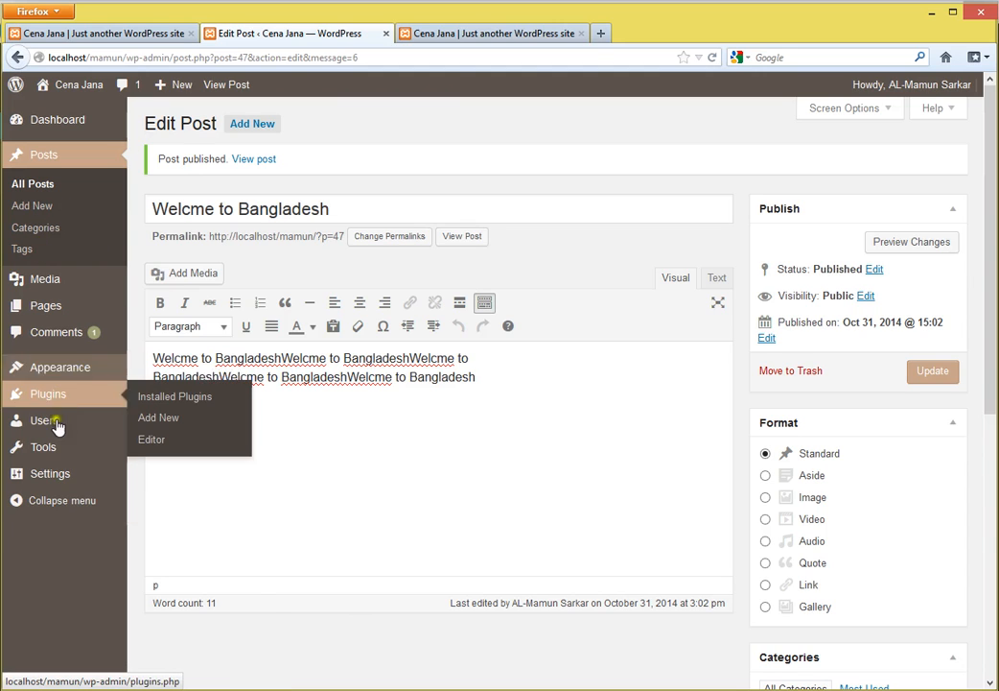
mouse_move(56, 425)
left_click(158, 428)
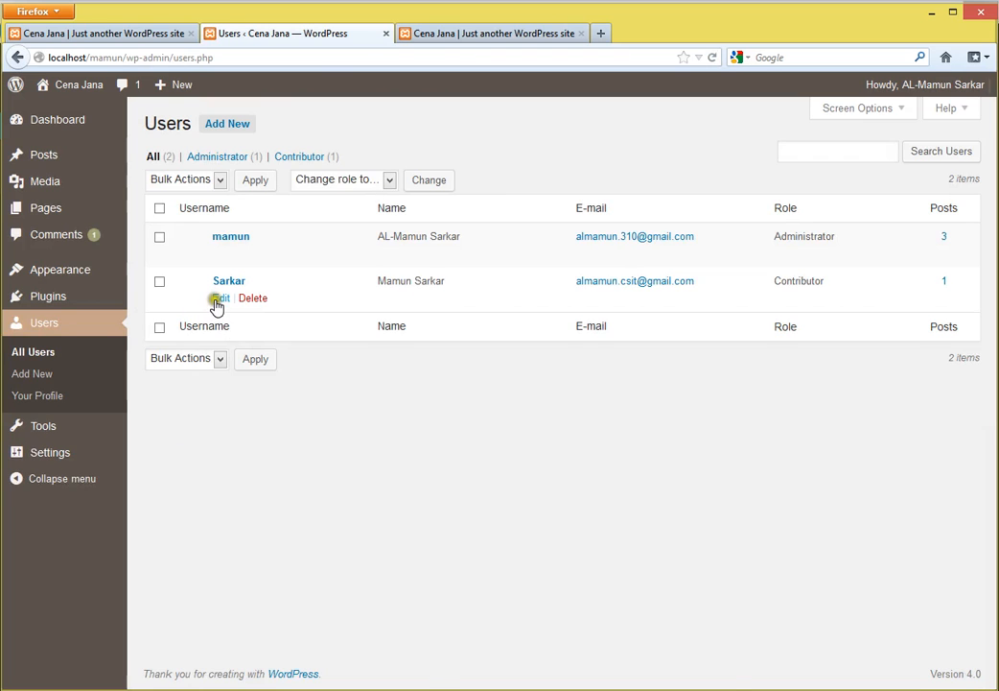
left_click(218, 298)
scroll(444, 422, "down", 4)
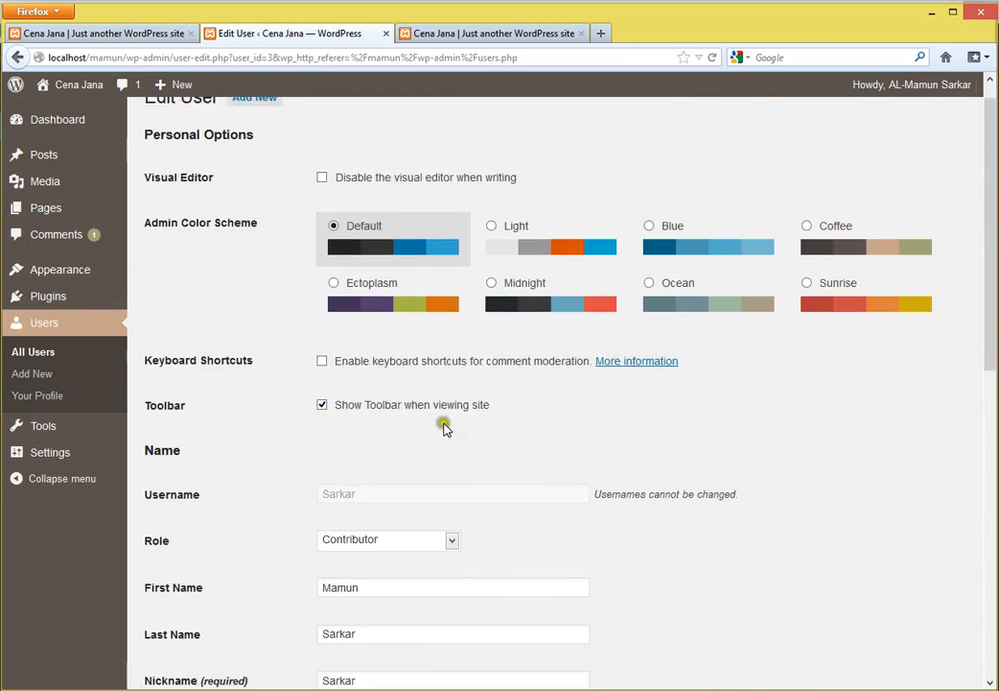
left_click(365, 213)
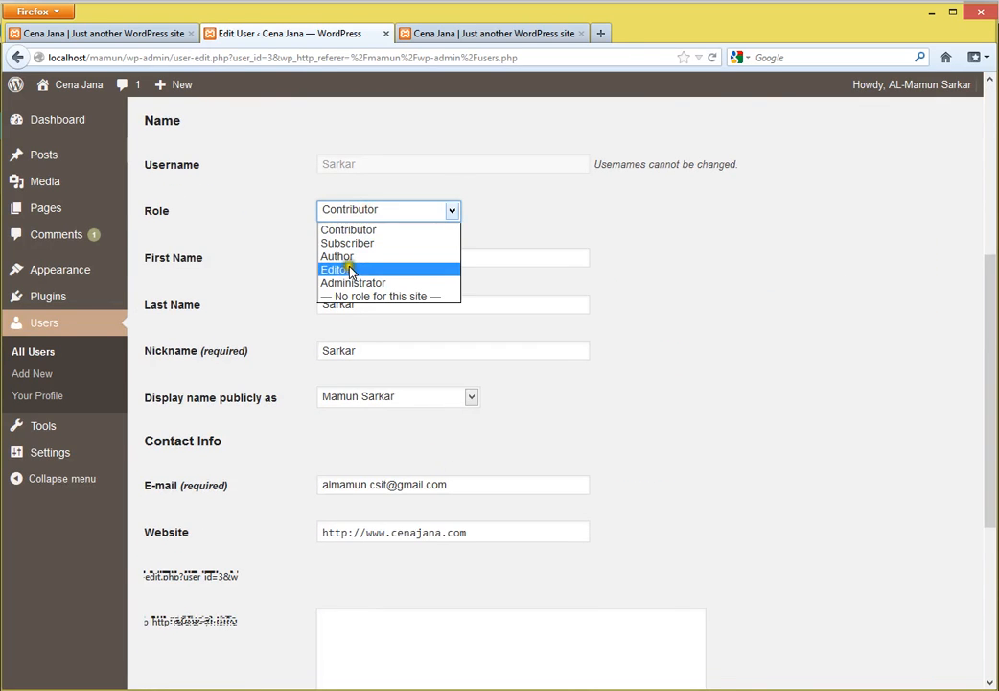
left_click(383, 256)
scroll(515, 388, "down", 3)
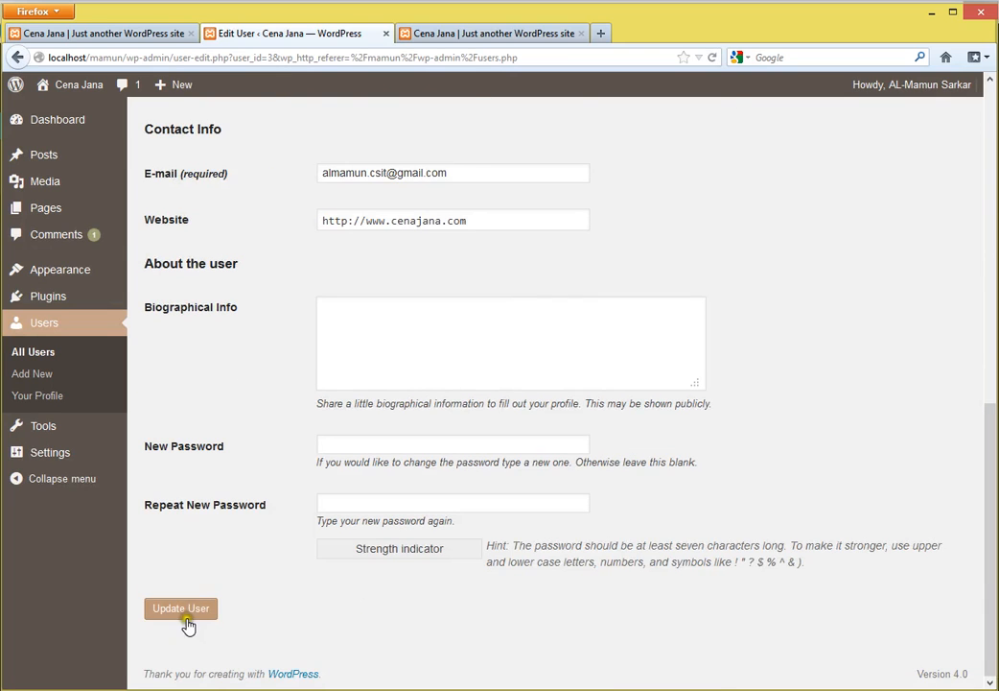
left_click(187, 611)
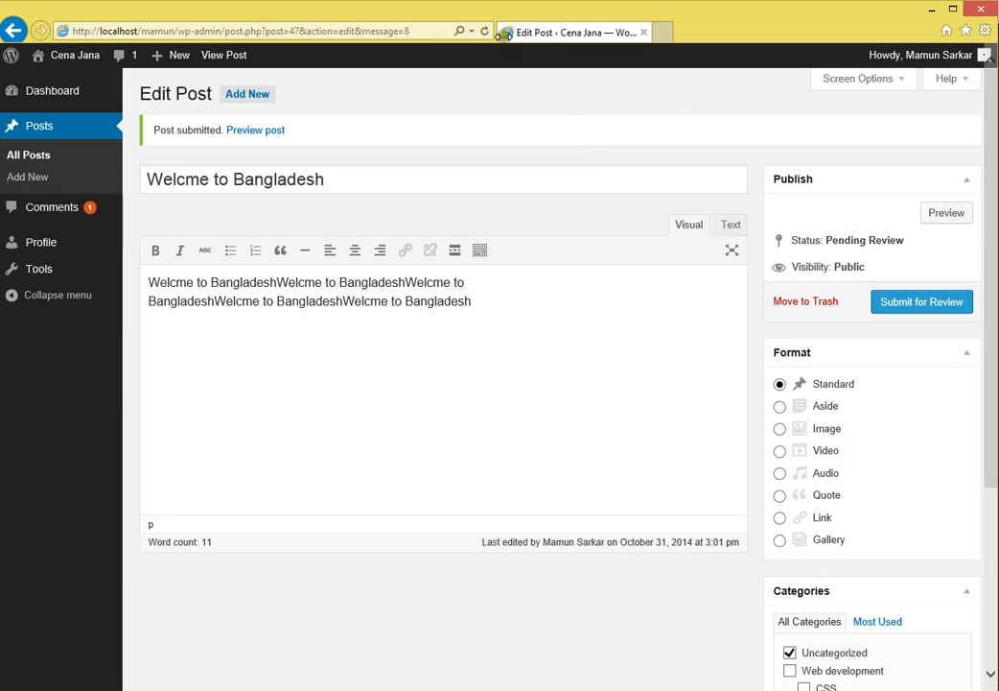
- Refresh the user's post to confirm it's Published, then browse Media Library and Upload New Media
left_click(485, 32)
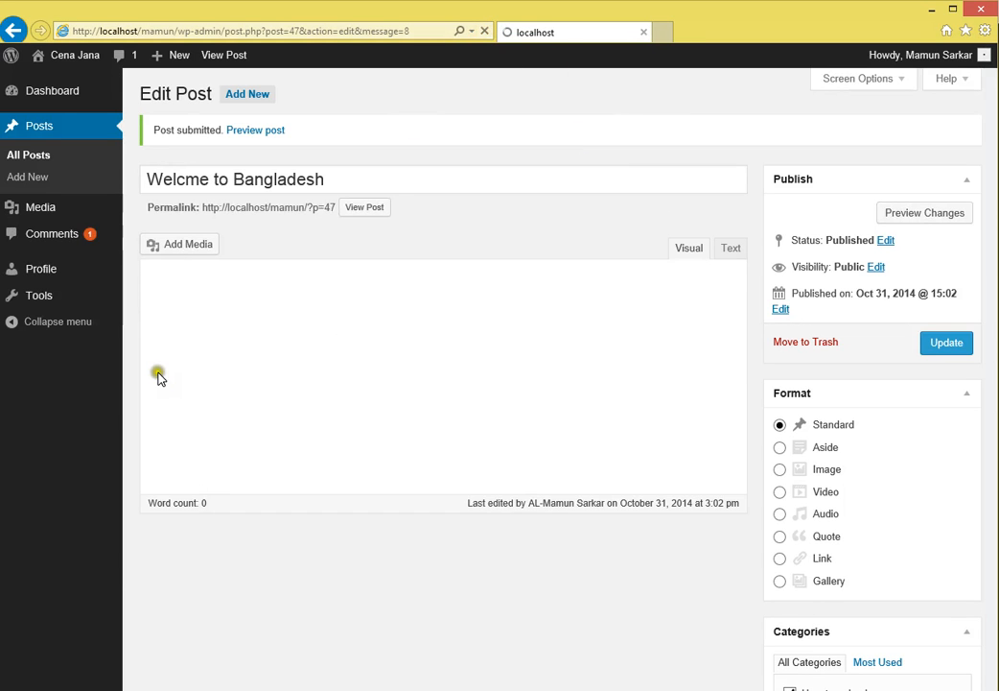
mouse_move(42, 213)
left_click(157, 211)
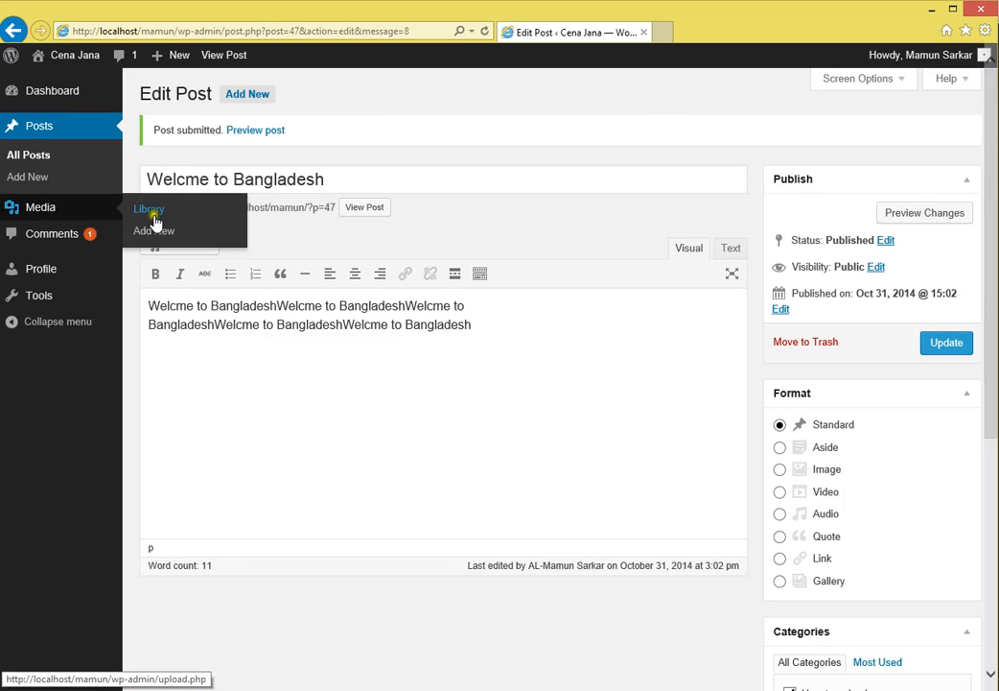
left_click(154, 234)
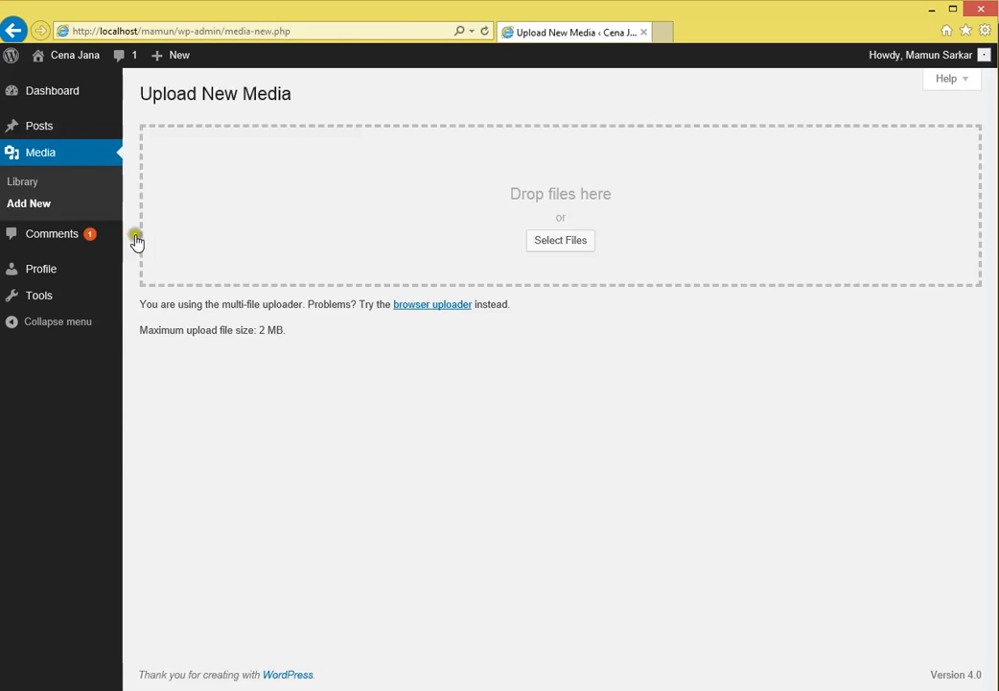
left_click(30, 185)
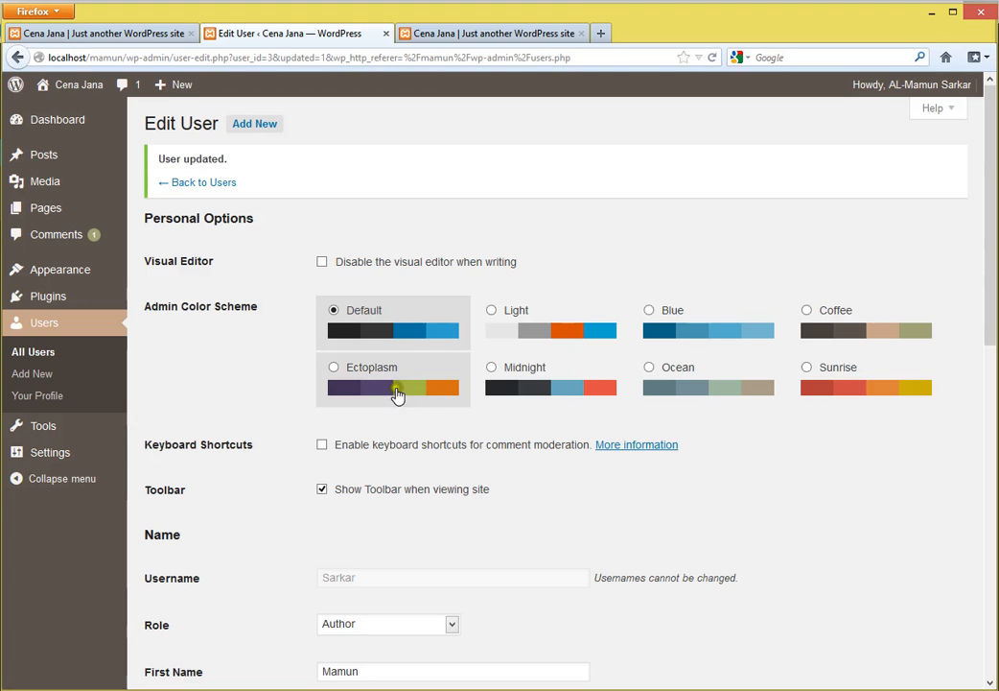
- Change the user's role from Author to Editor, update, and refresh the user's dashboard
scroll(436, 497, "down", 5)
left_click(354, 355)
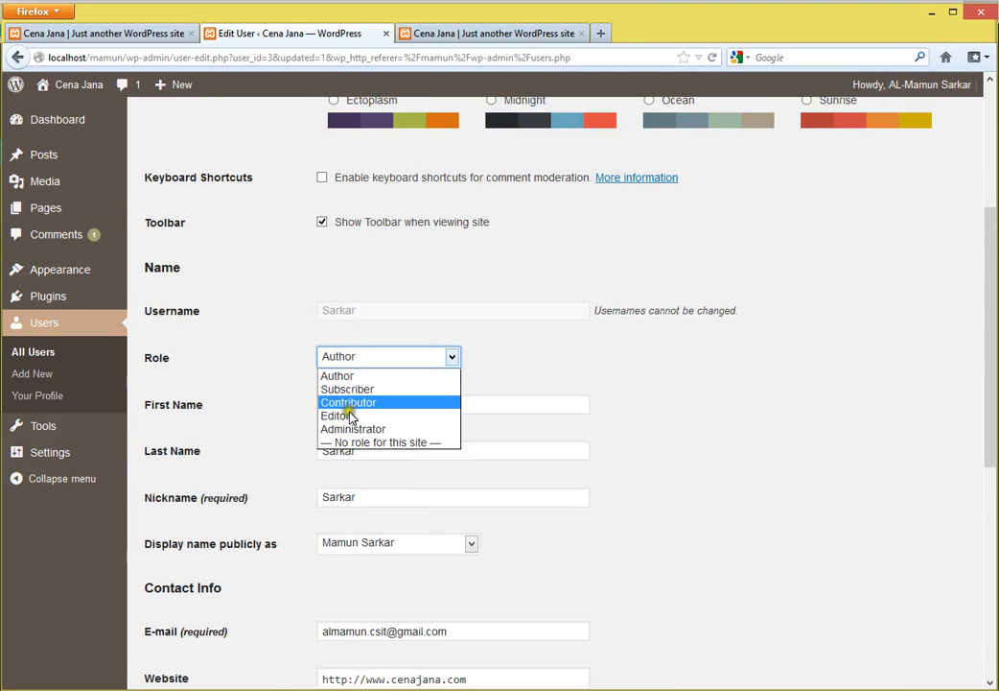
left_click(345, 416)
scroll(377, 483, "down", 5)
left_click(185, 610)
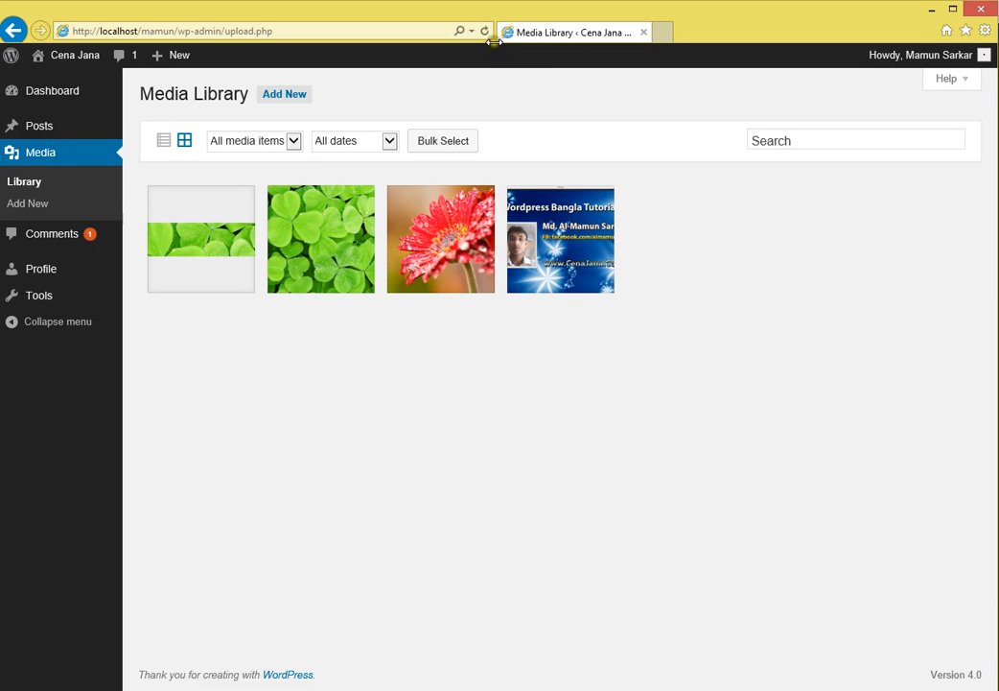
left_click(488, 32)
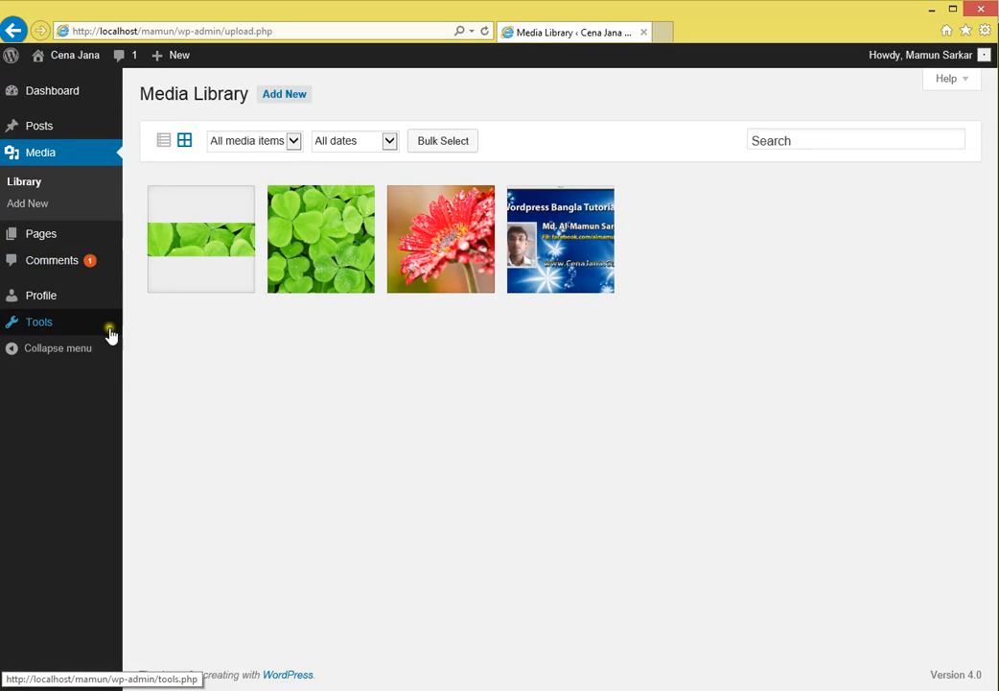
- As Editor, view all posts, Categories and the post search, then open the admin's Role dropdown
mouse_move(39, 128)
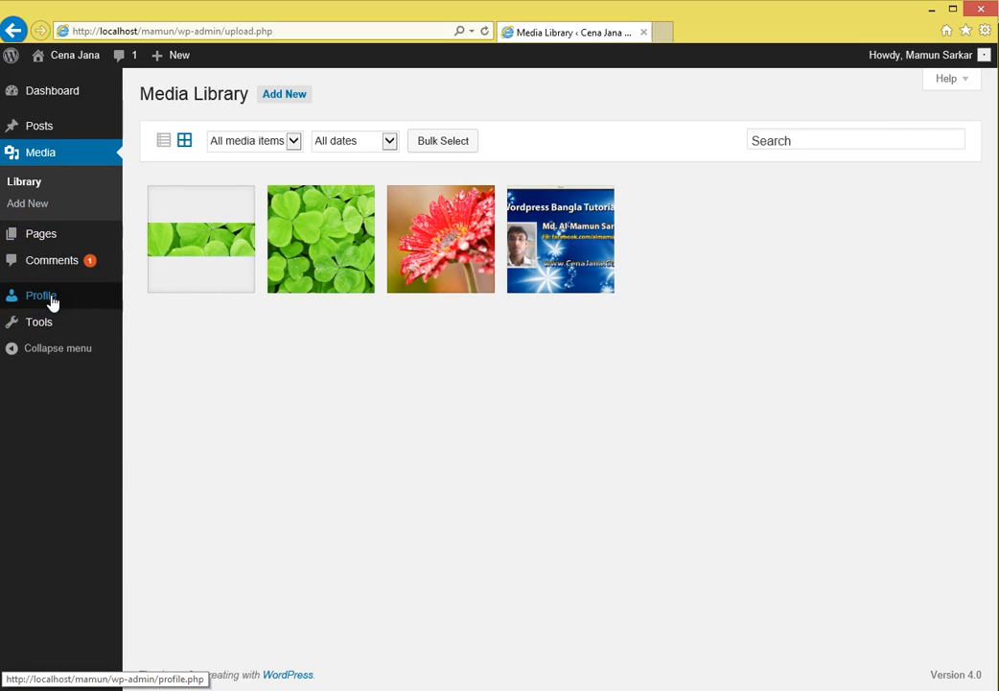
left_click(43, 126)
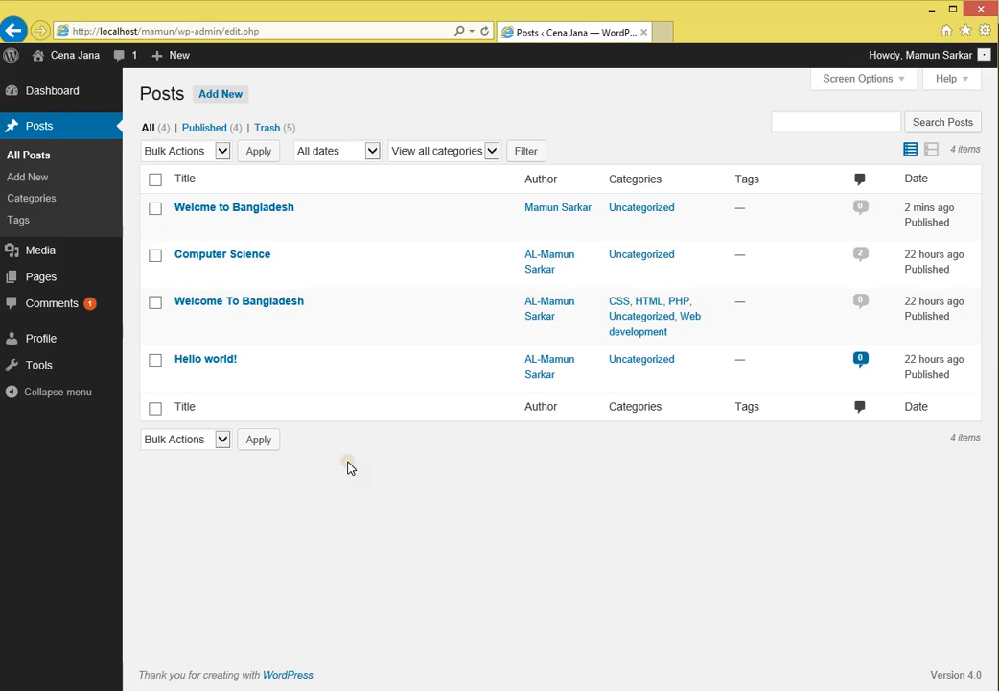
left_click(33, 199)
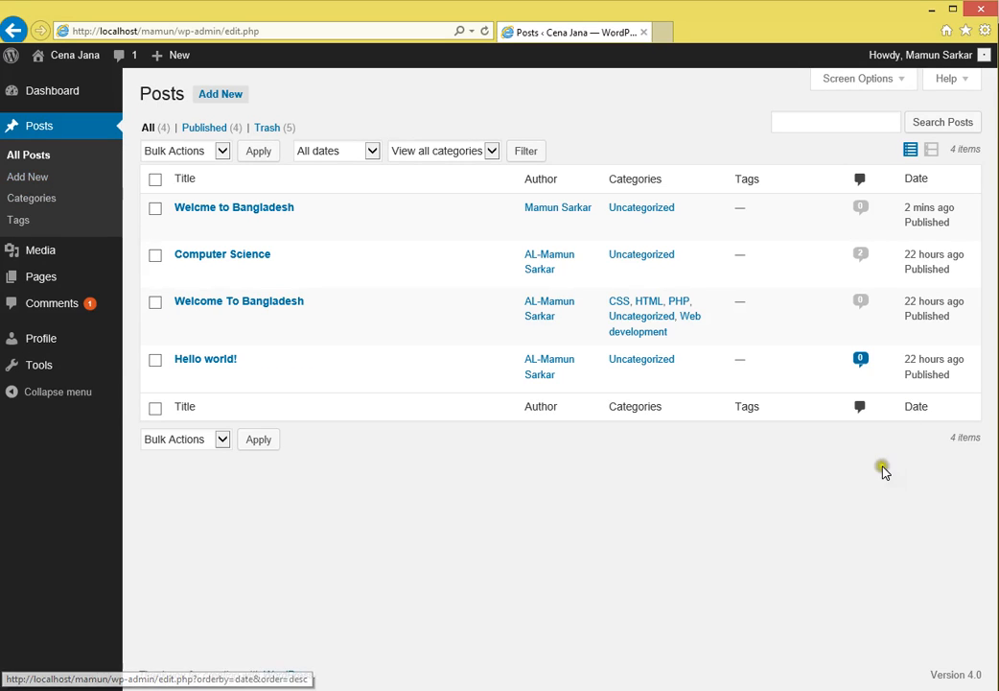
left_click(806, 125)
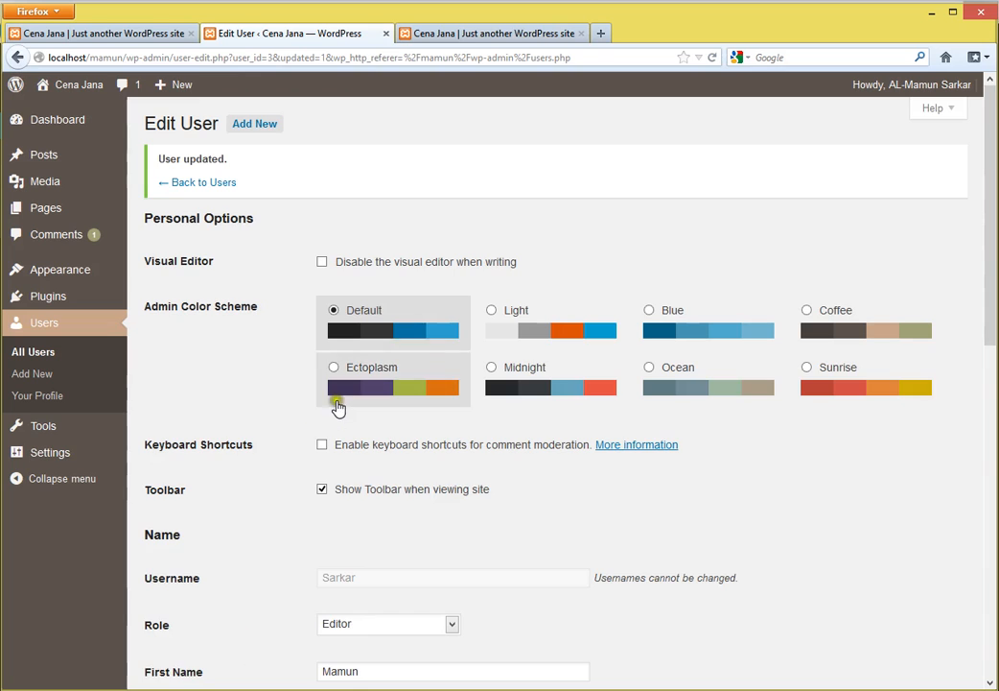
scroll(338, 407, "down", 5)
left_click(364, 357)
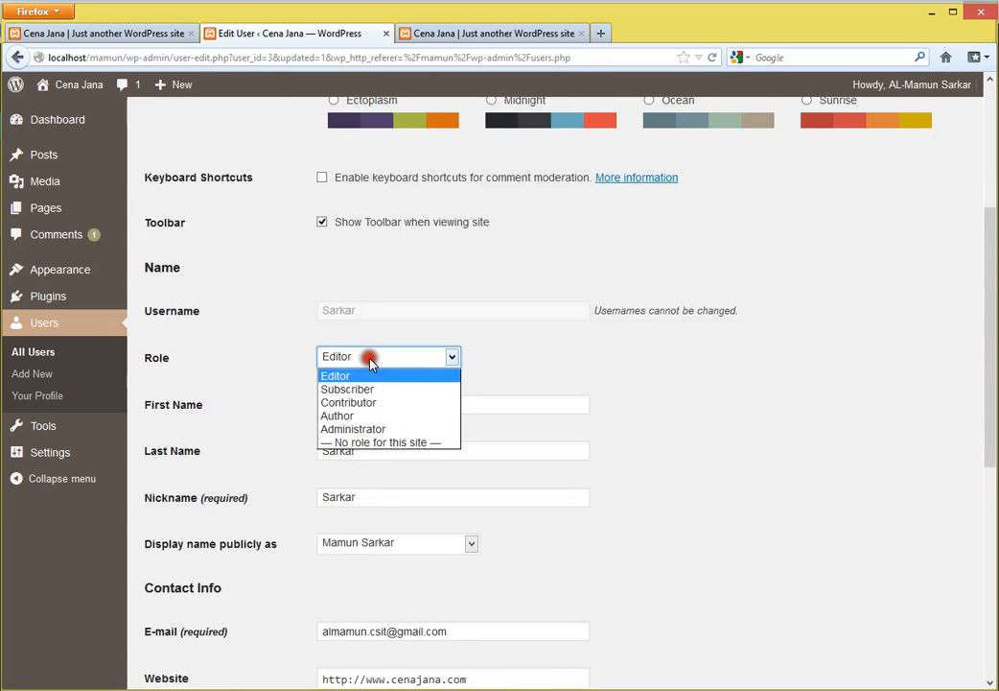
- Make the user an Administrator and refresh their dashboard to see Appearance, Plugins, Users and Settings
left_click(360, 429)
scroll(326, 671, "down", 8)
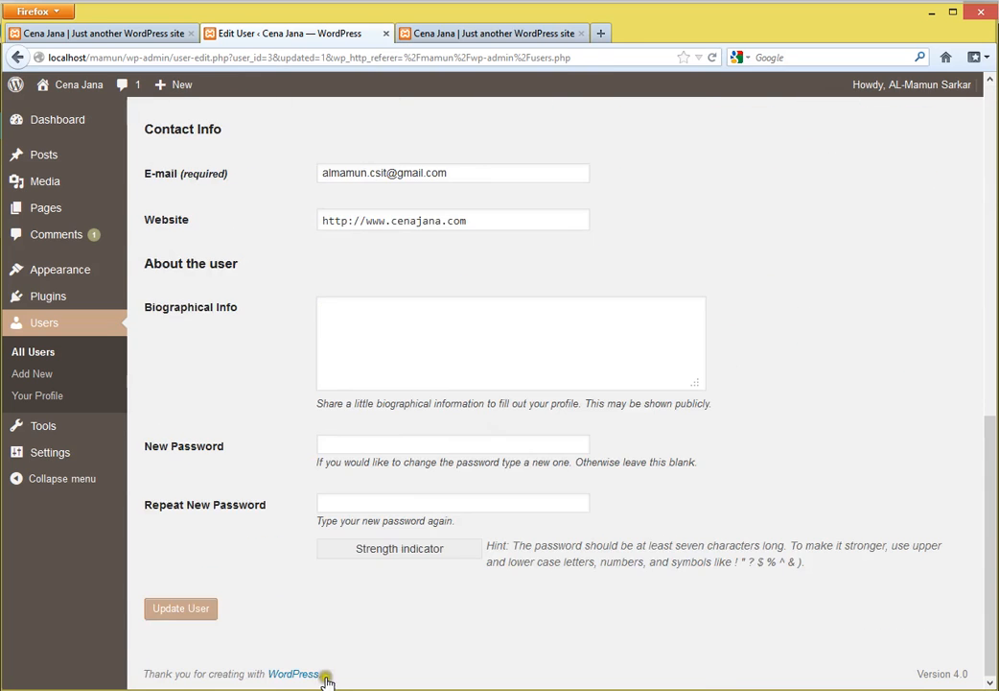
left_click(173, 614)
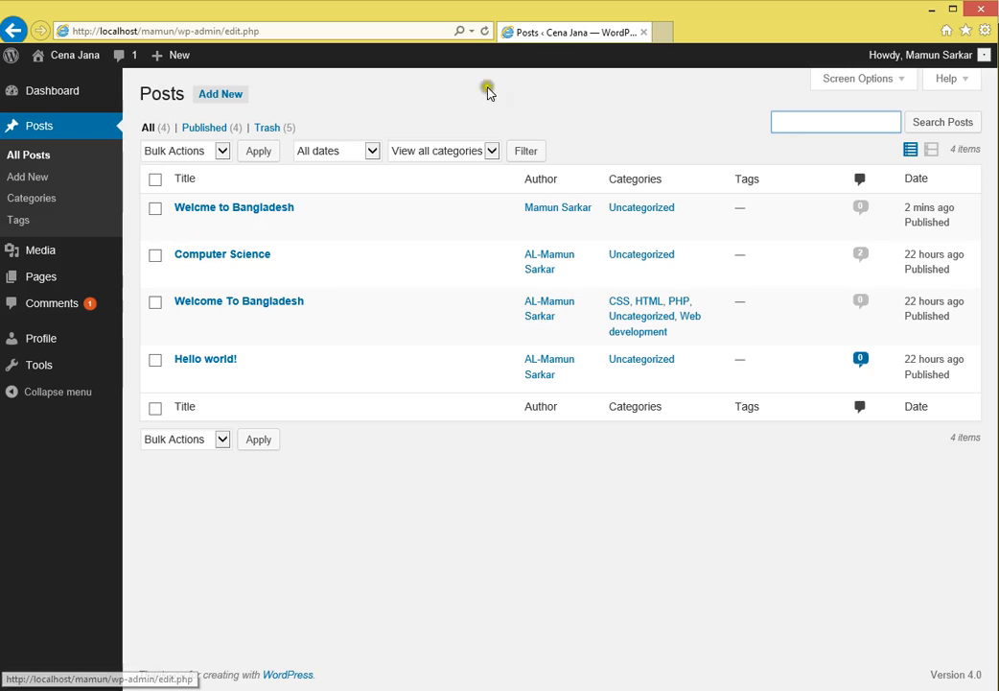
left_click(482, 34)
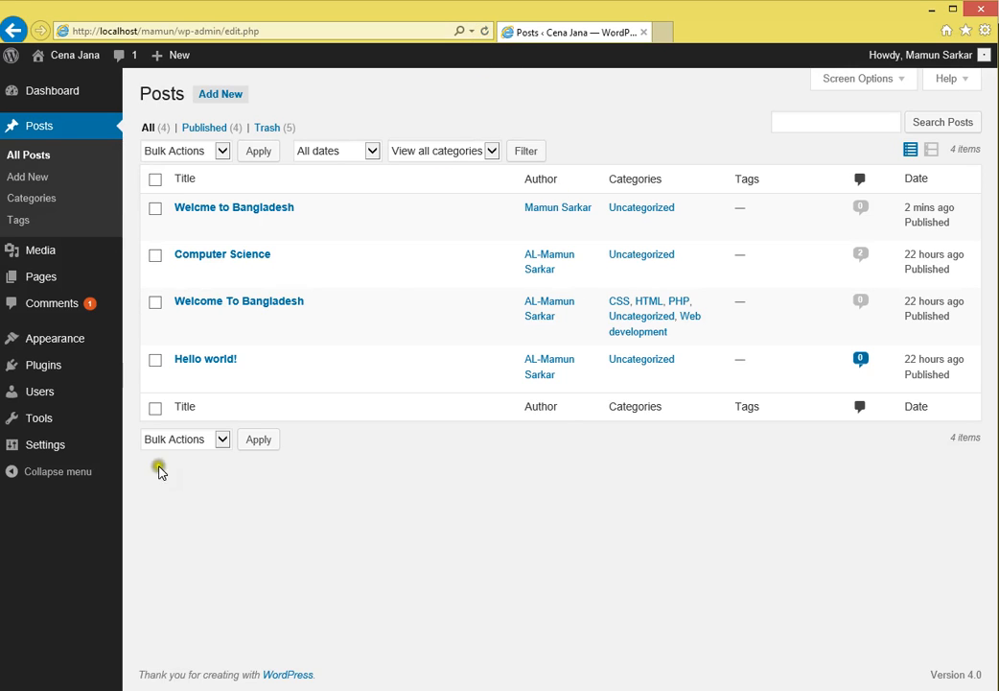
mouse_move(48, 346)
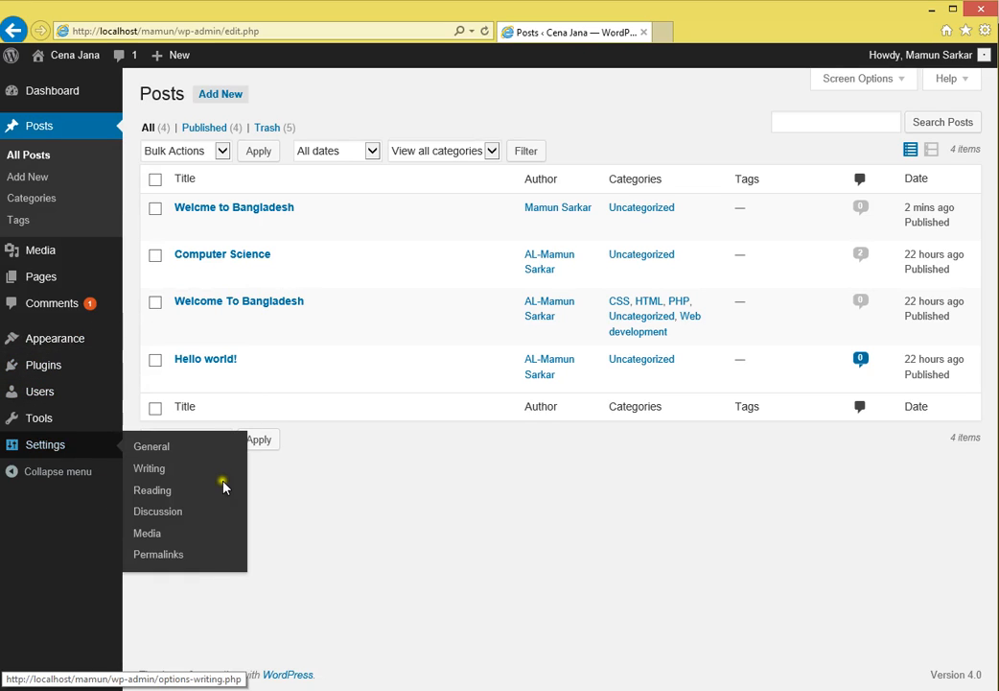
left_click(575, 561)
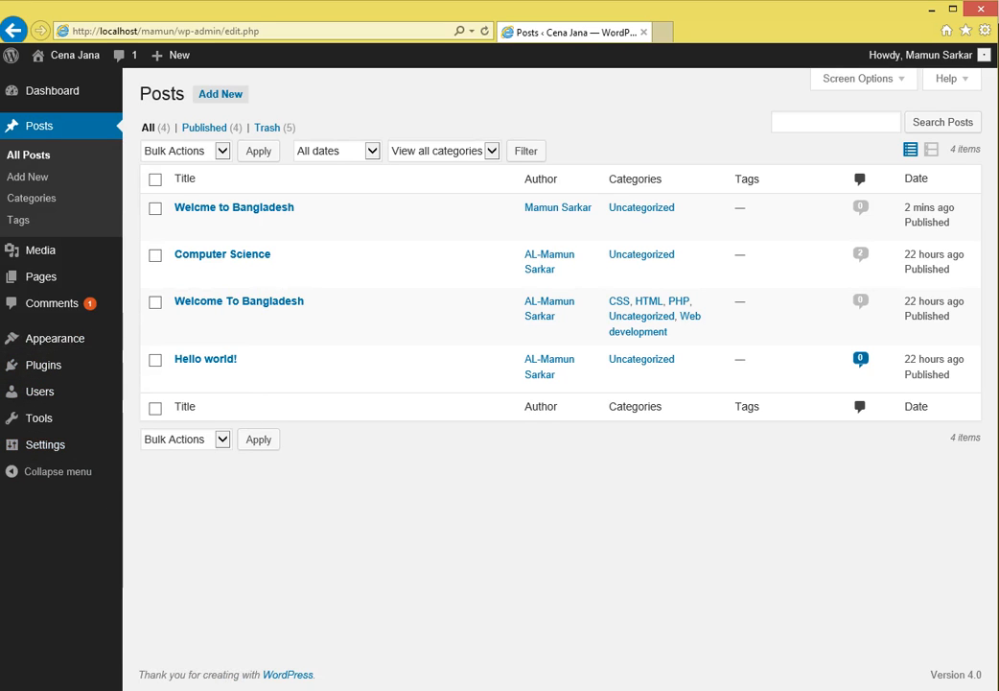
left_click(202, 689)
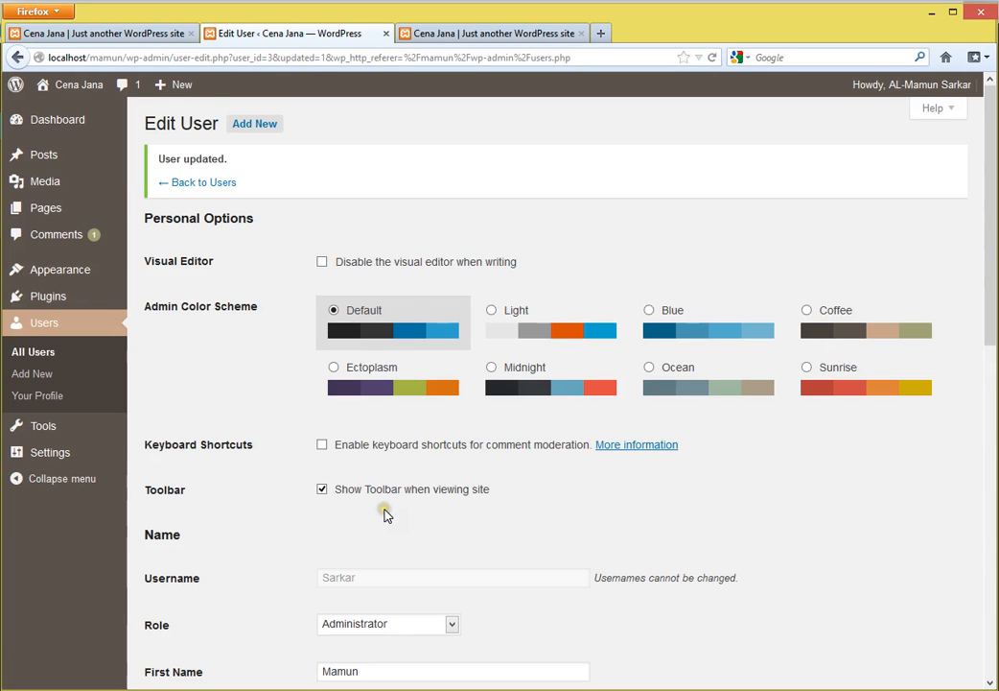
- Set the role back to Editor and refresh, removing Appearance, Plugins, Users and Settings
scroll(400, 519, "down", 5)
left_click(379, 269)
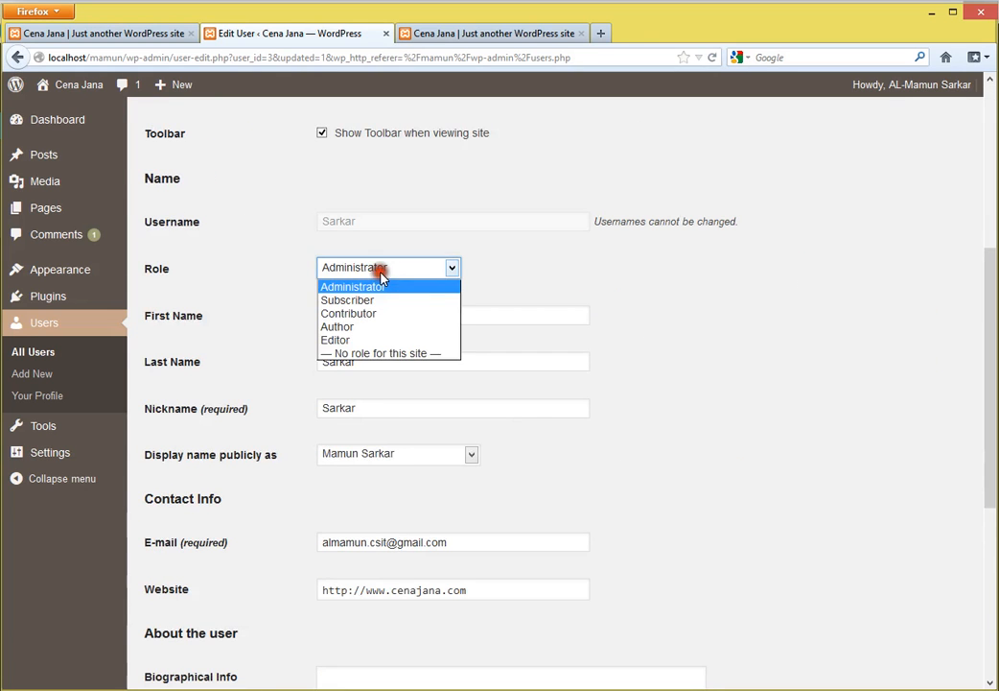
left_click(338, 340)
scroll(245, 616, "down", 4)
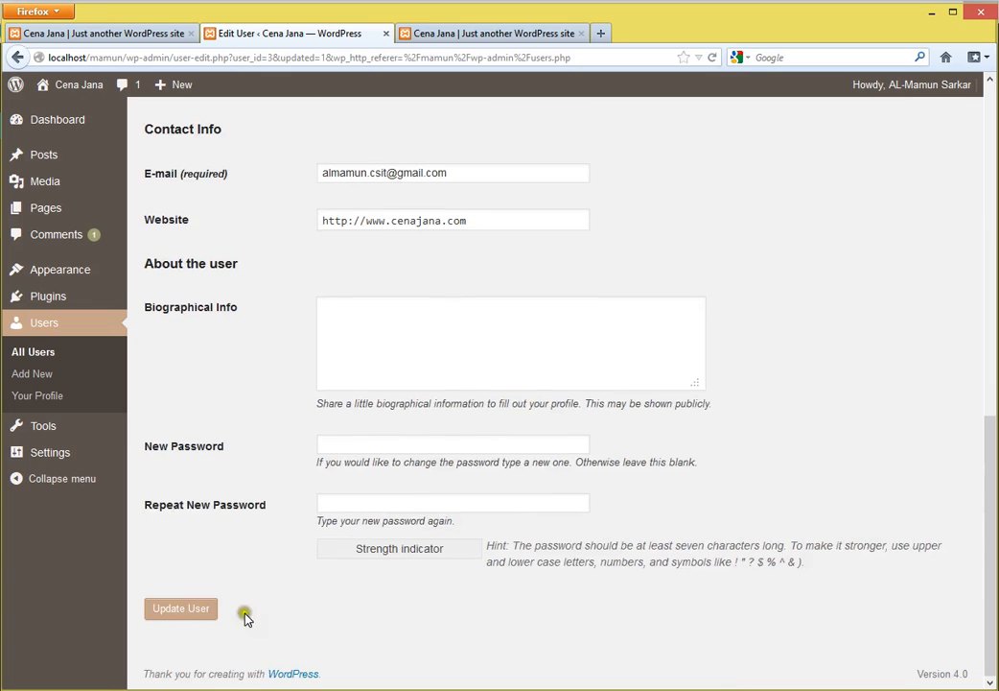
left_click(191, 607)
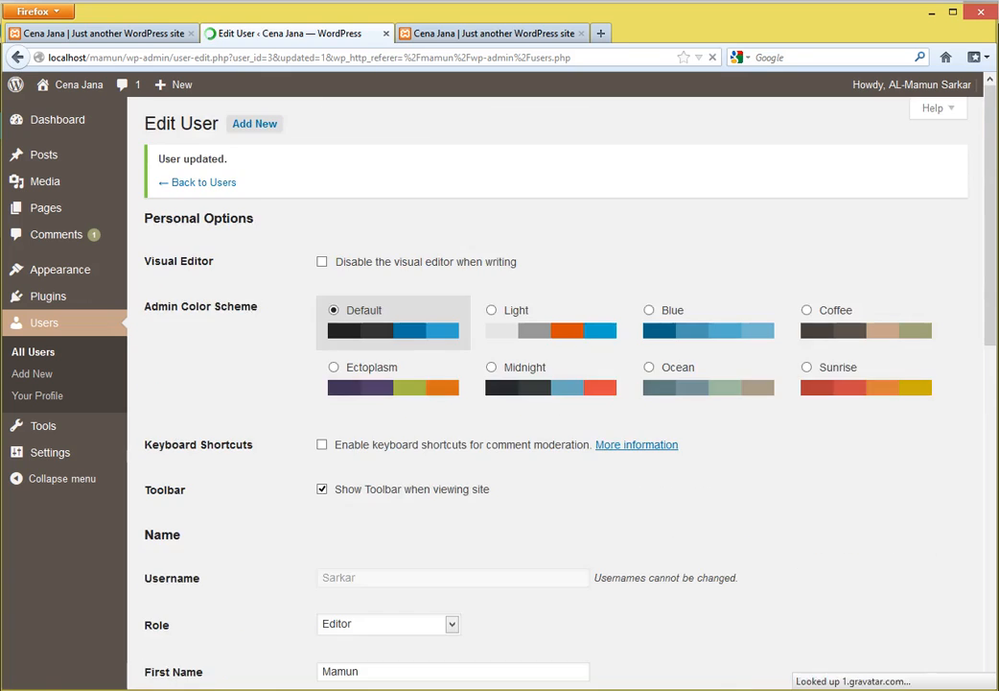
left_click(153, 689)
left_click(484, 31)
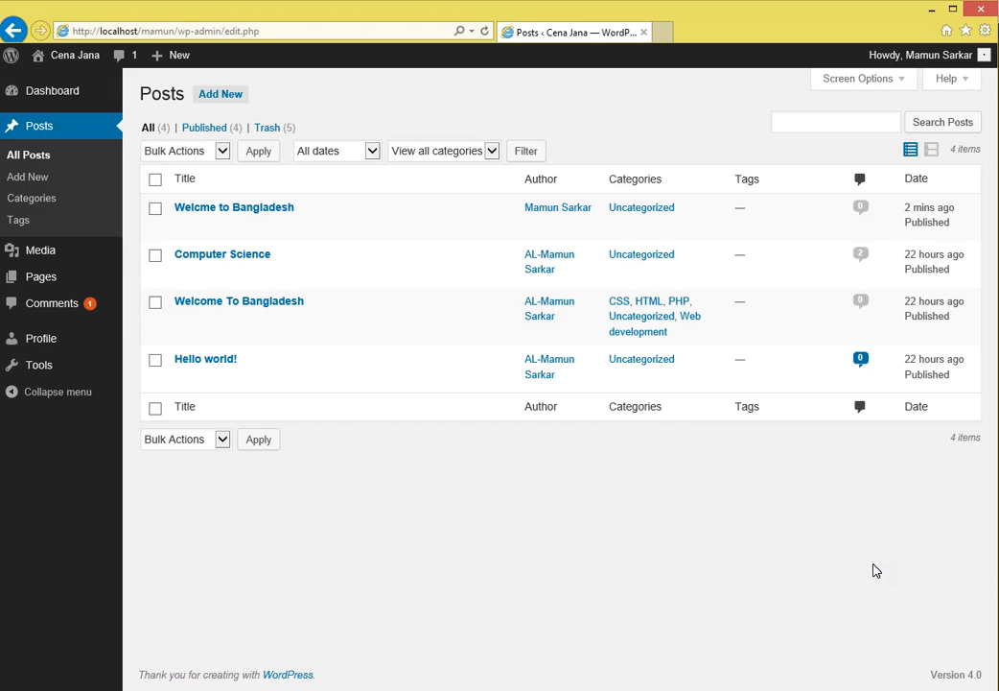
- Return to the admin's Edit User page in Firefox, where the role still reads Editor
left_click(324, 29)
left_click(288, 30)
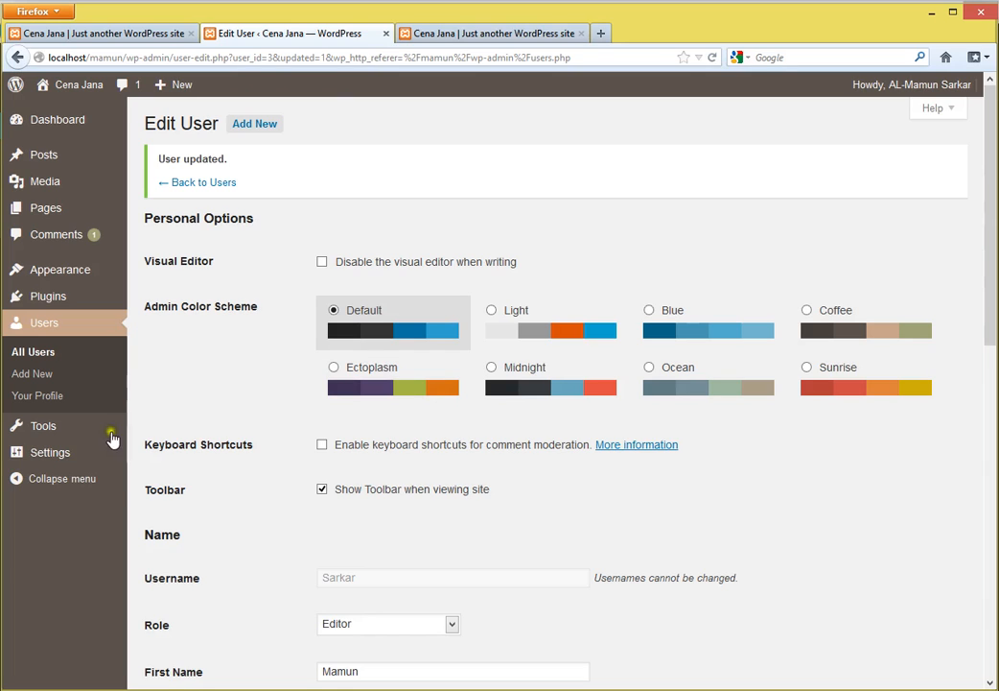
mouse_move(69, 437)
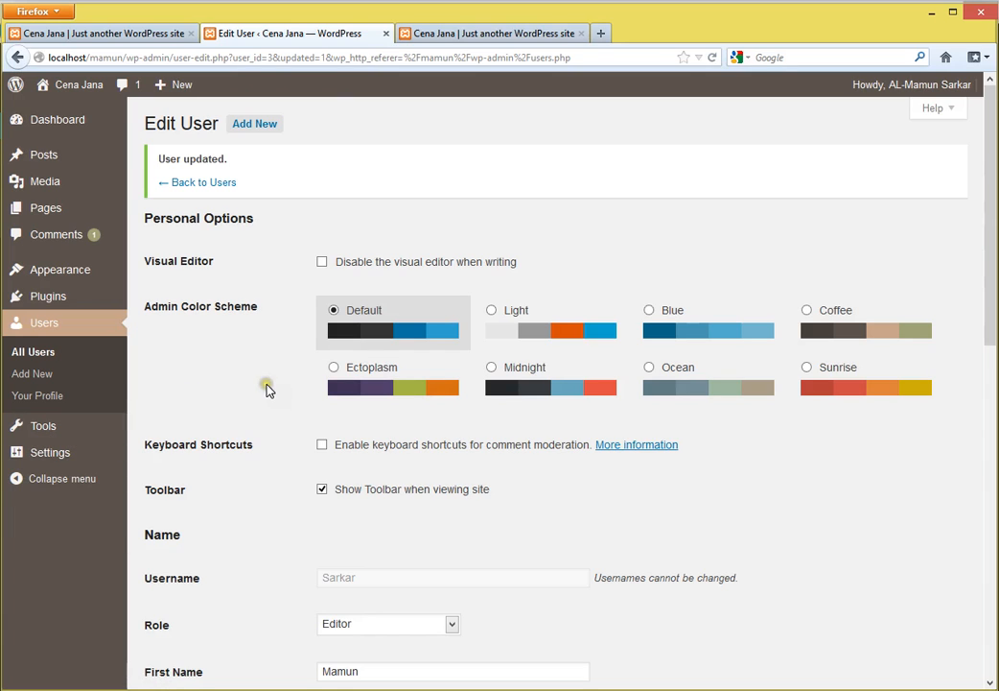